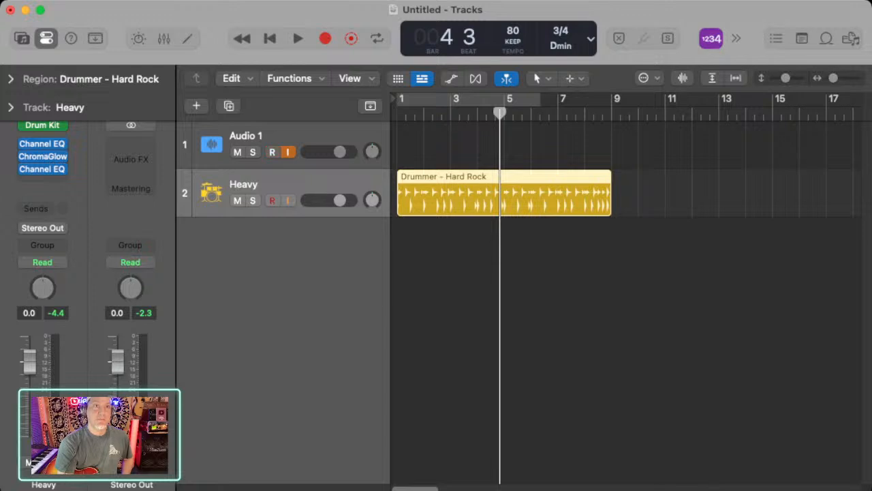
# Remove the Heavy drummer track and rename the Audio 1 track as gtr.
pyautogui.press('super+Tab')
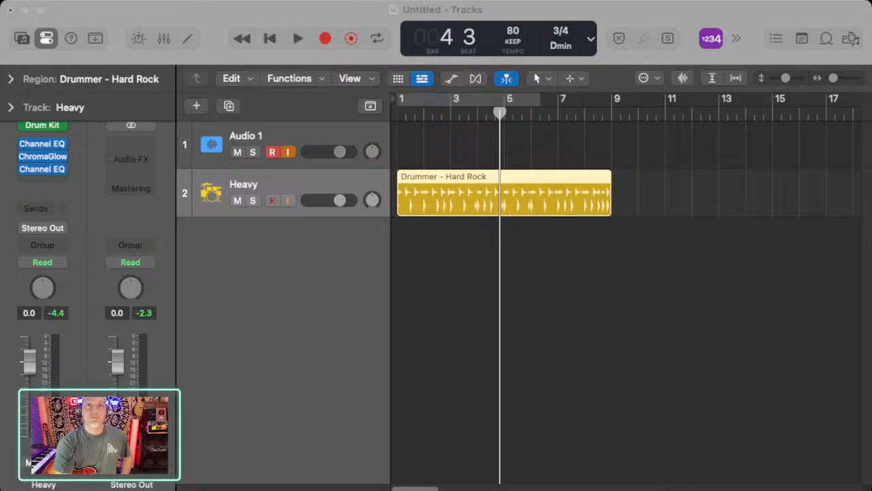
pyautogui.press('Return')
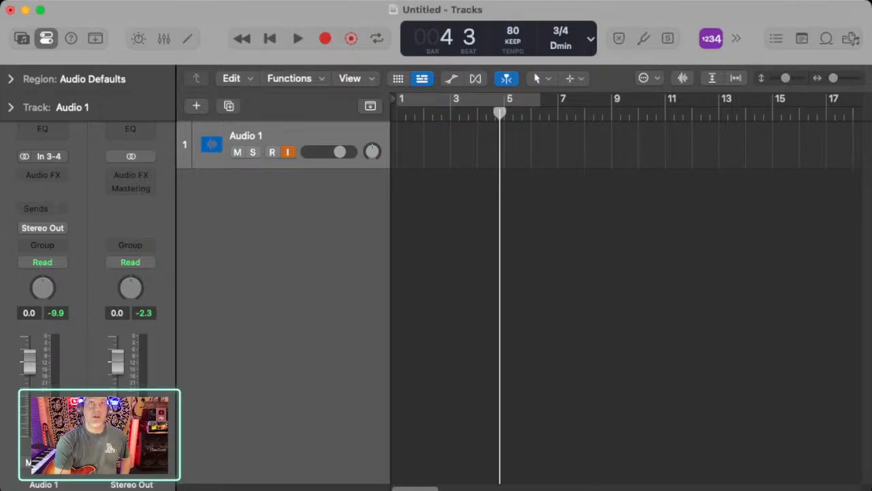
pyautogui.hotkey('shift', 'Return')
pyautogui.write('gtr')
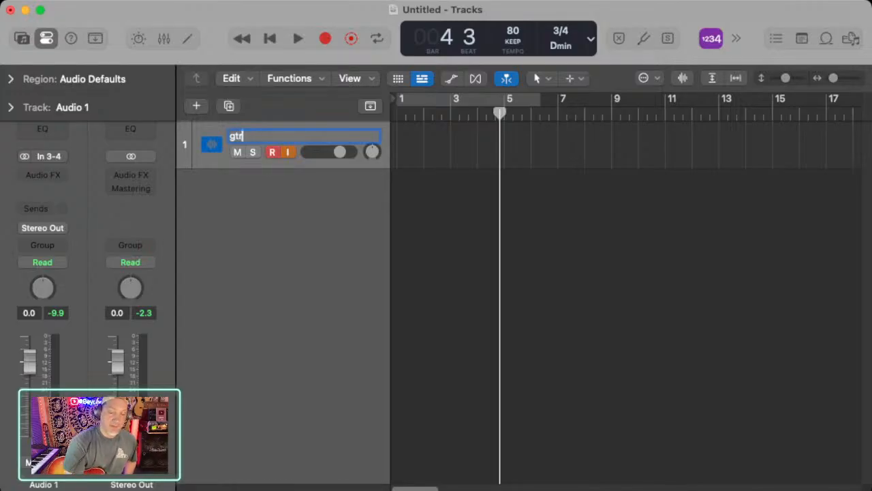
pyautogui.press('Return')
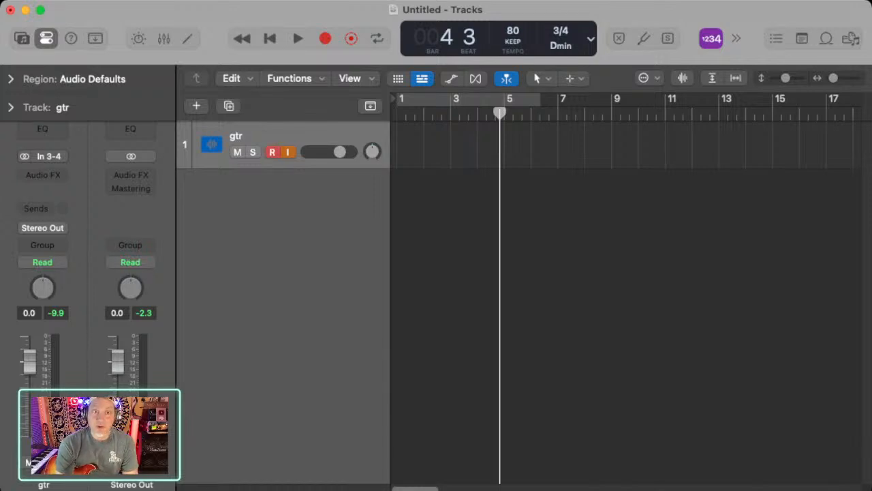
# Check the guitar's tuning with the tuner on the gtr track, closing the tuner when done.
pyautogui.click(643, 38)
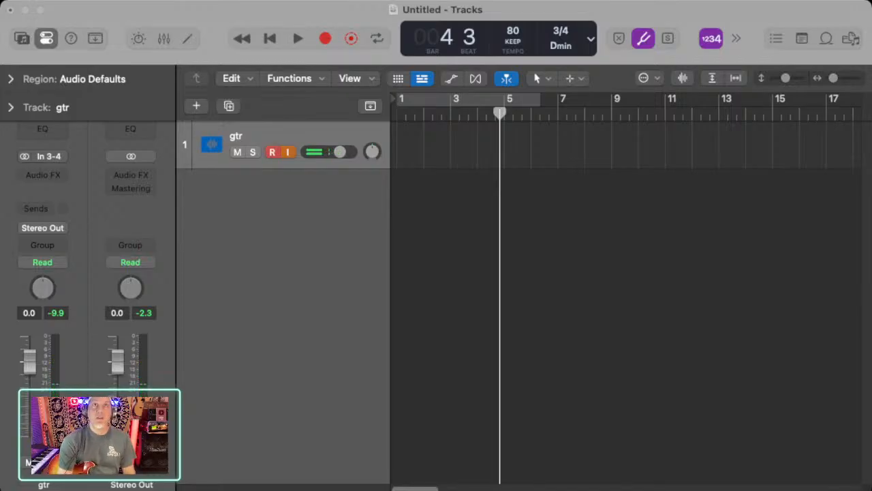
pyautogui.press('super+w')
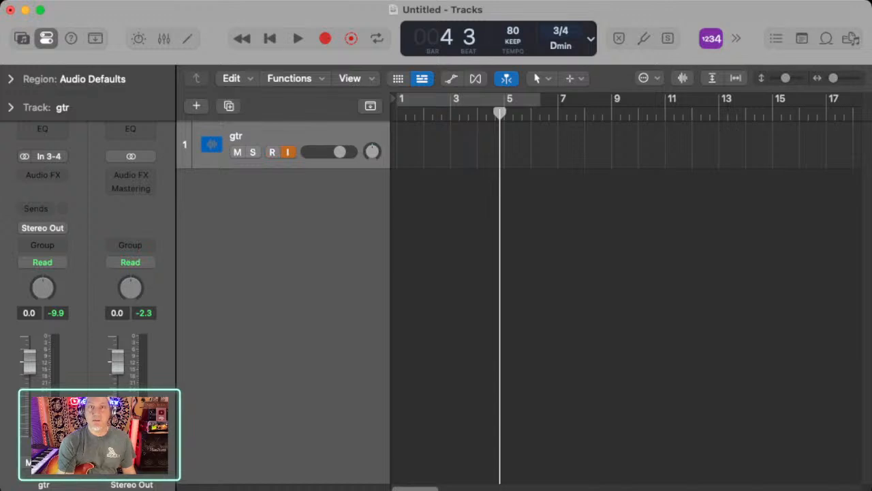
# Set the project to 130 BPM in 4/4 and return the playhead to bar 1.
pyautogui.press('super+z')
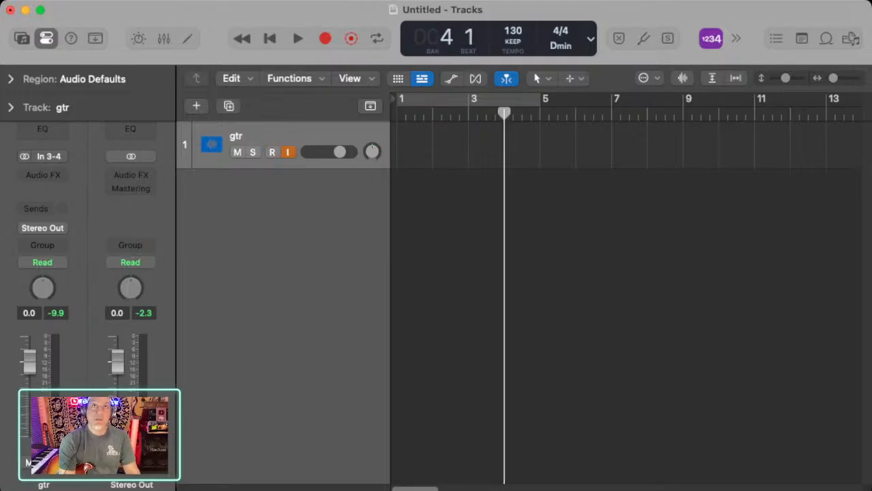
pyautogui.press('space')
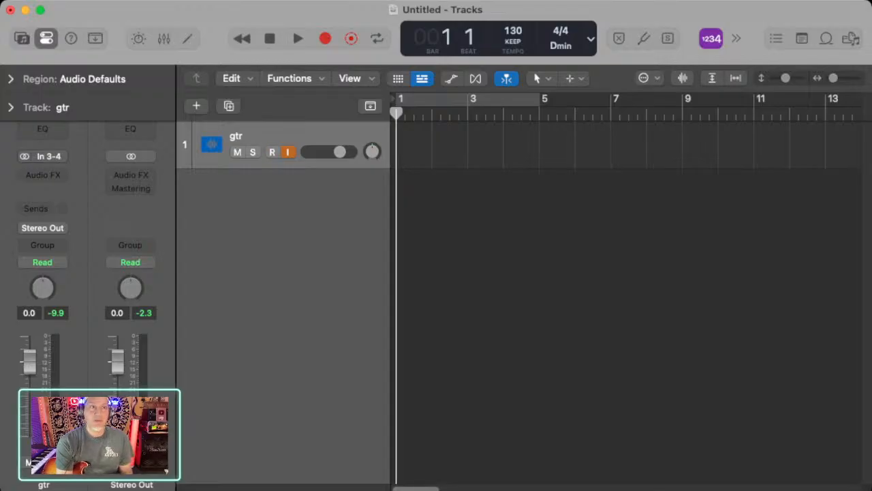
# Add the Heavy drummer track with a Hard Rock region and audition its first bars.
pyautogui.press('super+Tab')
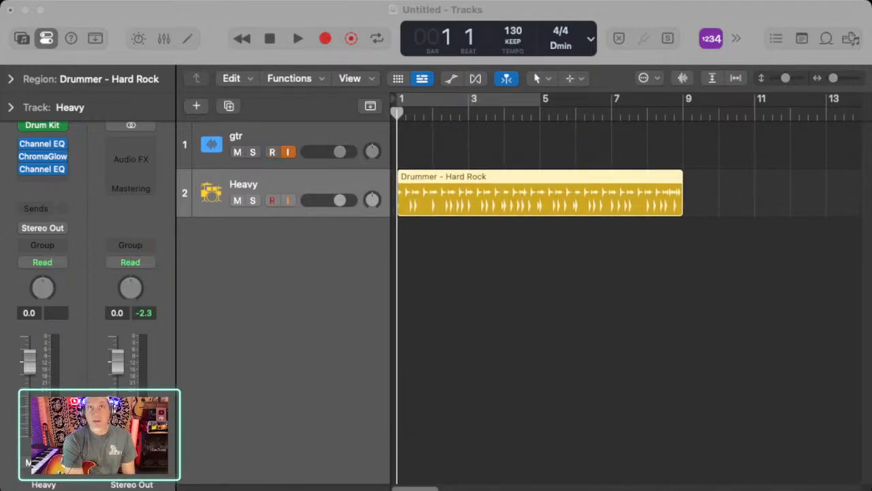
pyautogui.press('space')
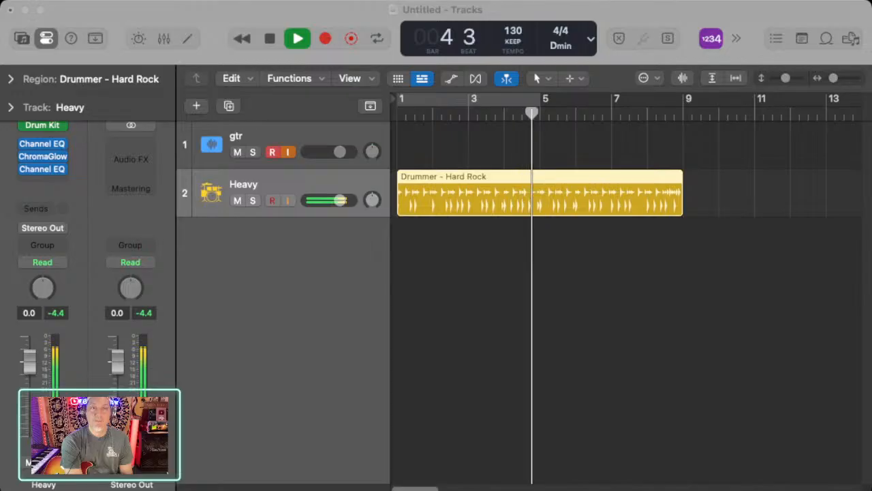
pyautogui.press('space')
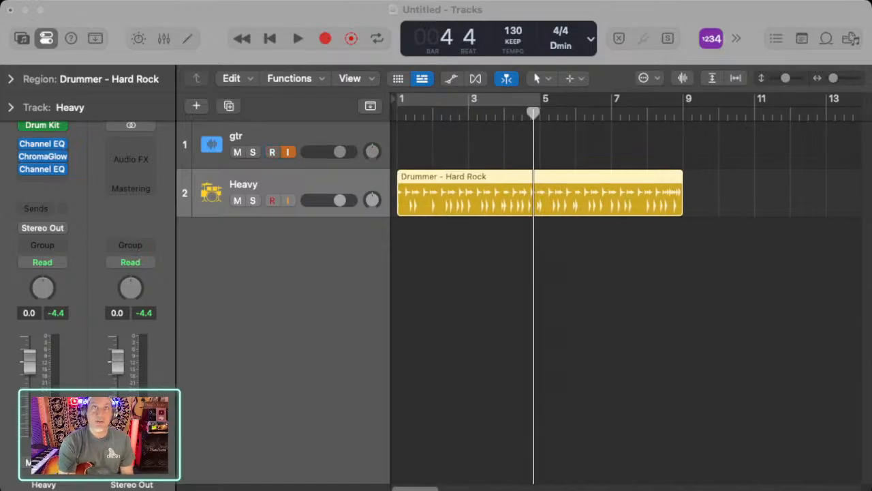
# Move the Hard Rock drummer region two bars later so it starts at bar 3.
pyautogui.hscroll(1, 625, 289)
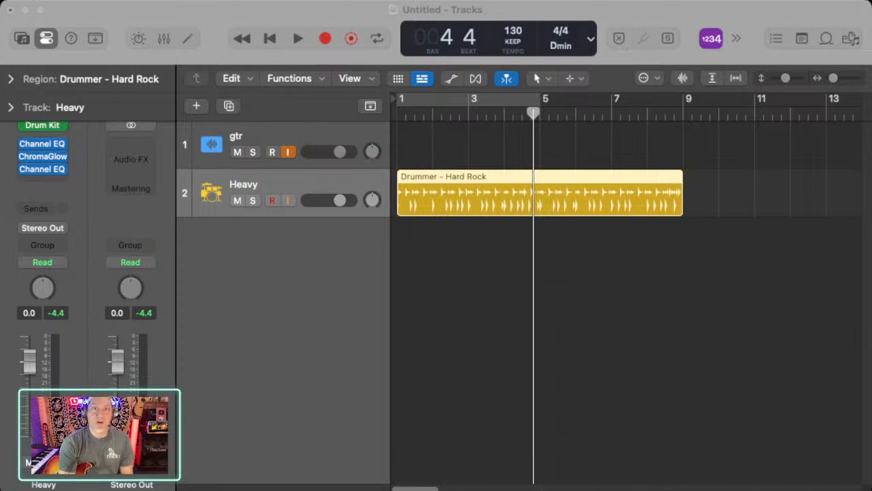
pyautogui.click(477, 198)
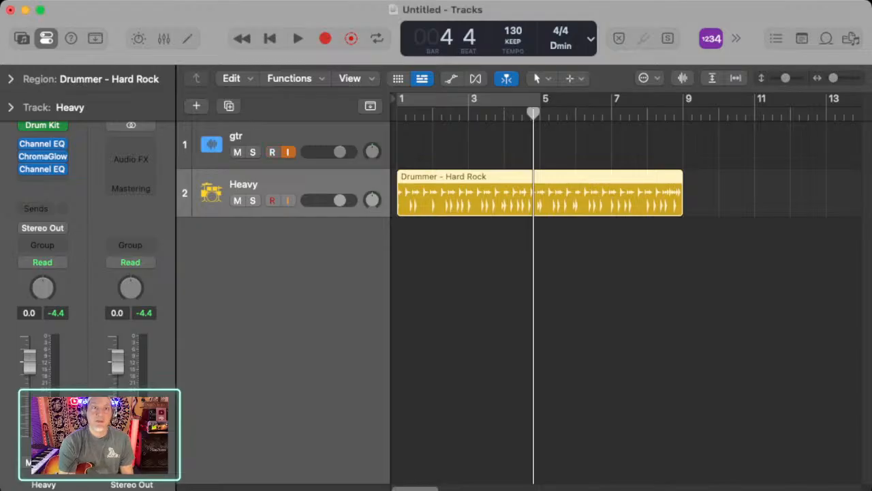
pyautogui.moveTo(477, 197); pyautogui.dragTo(549, 198)
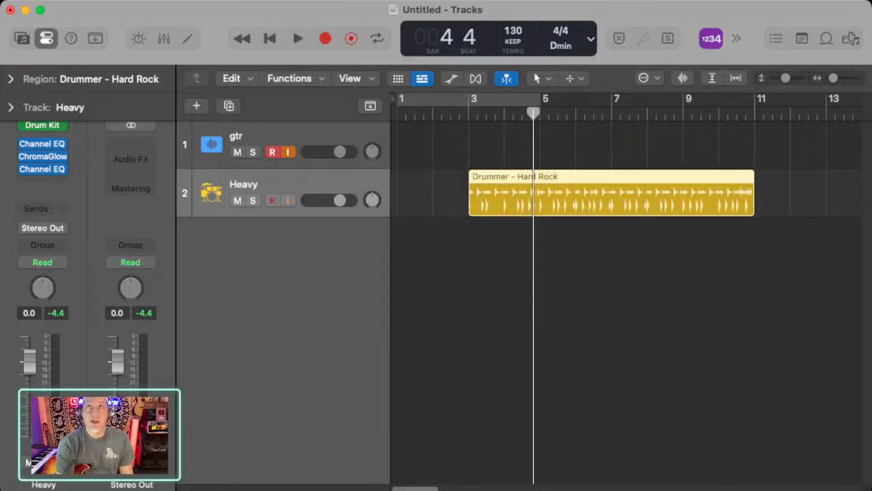
# Play the project from bar 1 to audition the two-bar lead-in and the drum entry.
pyautogui.press('Return')
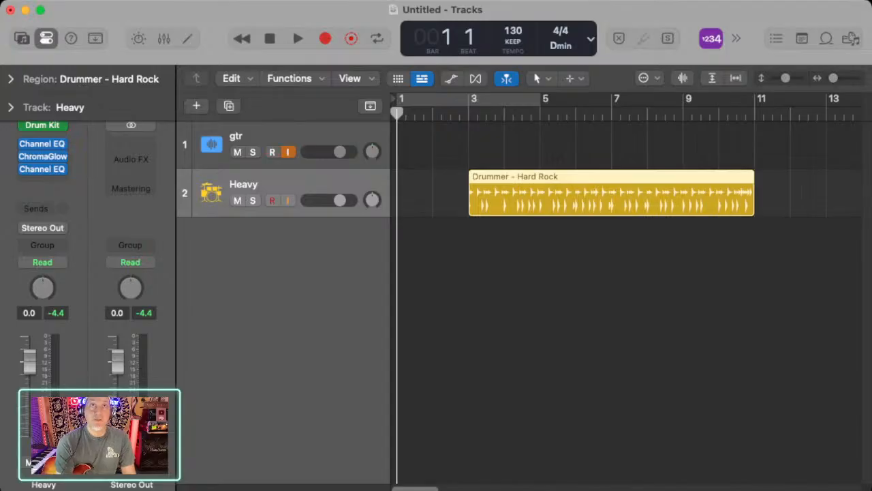
pyautogui.press('space')
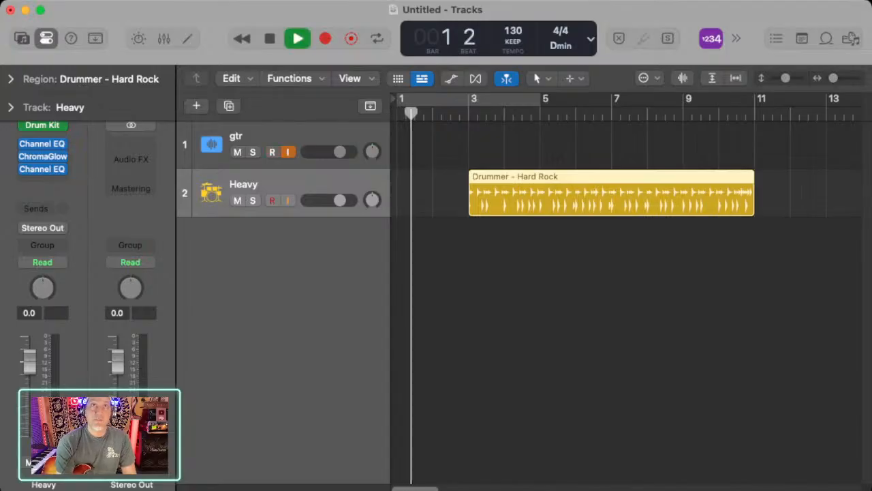
pyautogui.press('space')
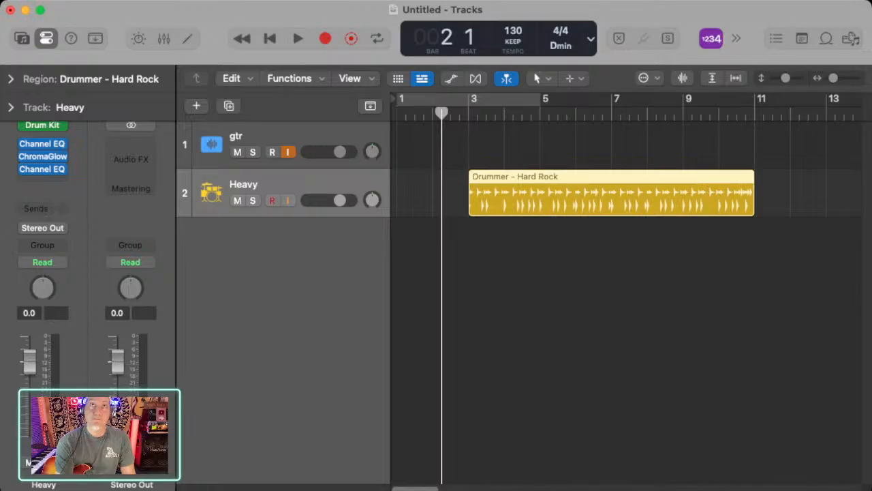
pyautogui.press('Return')
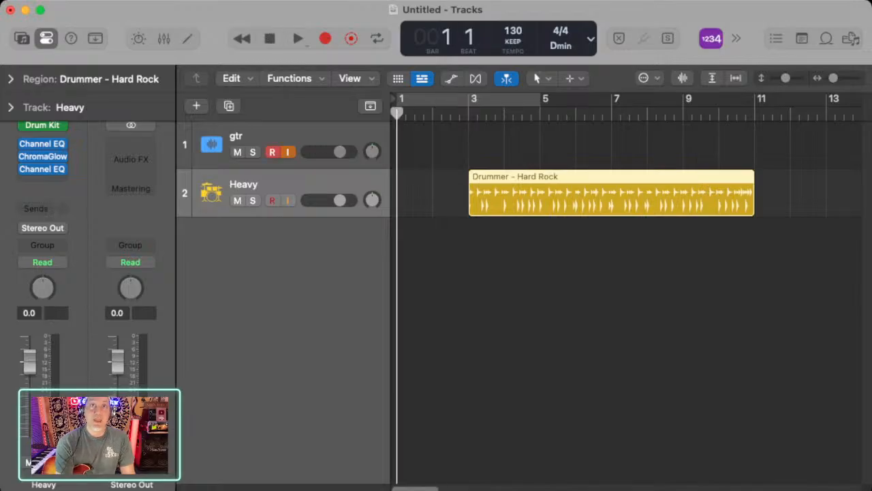
pyautogui.press('space')
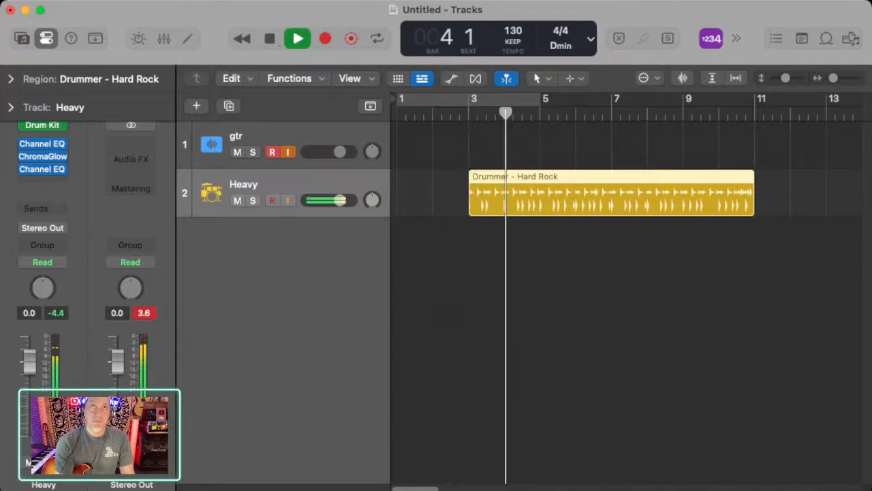
pyautogui.press('space')
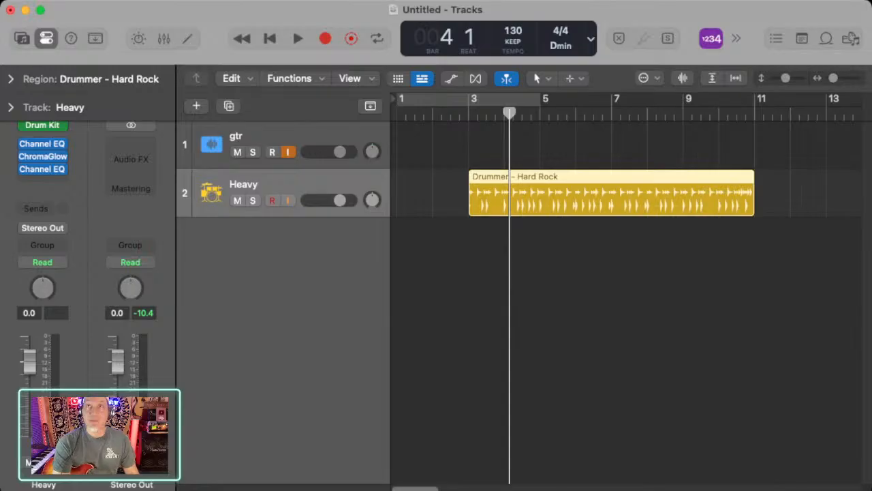
# Extend the Hard Rock drummer region to bar 94.
pyautogui.hscroll(1, 625, 294)
pyautogui.press('super+Left')
pyautogui.press('super+Left')
pyautogui.press('super+Left')
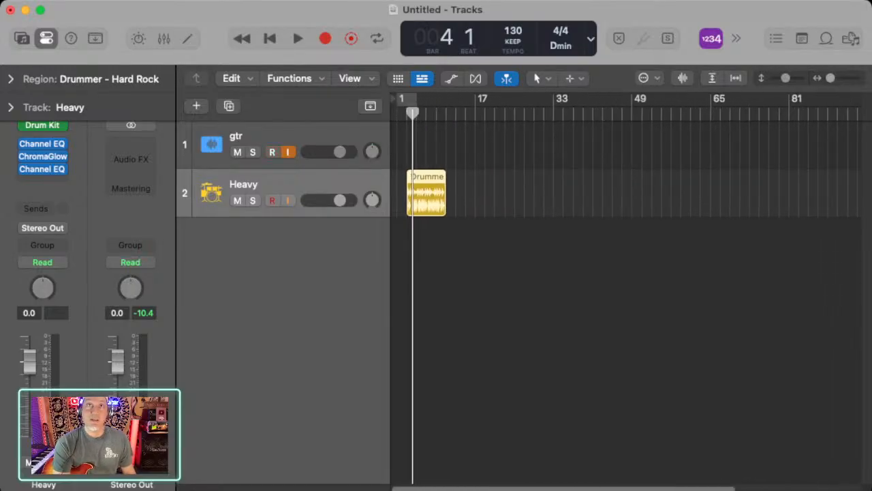
pyautogui.moveTo(445, 204); pyautogui.dragTo(847, 205)
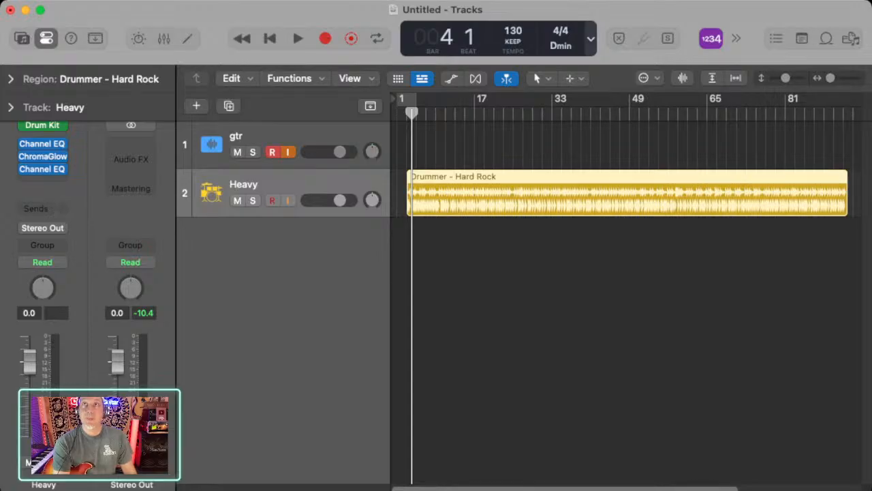
# Check the time position at the drummer region's end and return the playhead to bar 1.
pyautogui.click(841, 114)
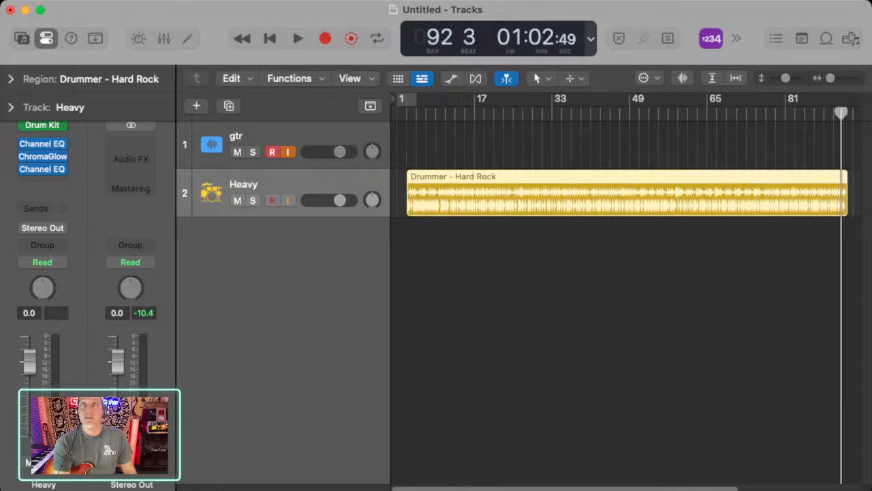
pyautogui.moveTo(842, 114); pyautogui.dragTo(847, 114)
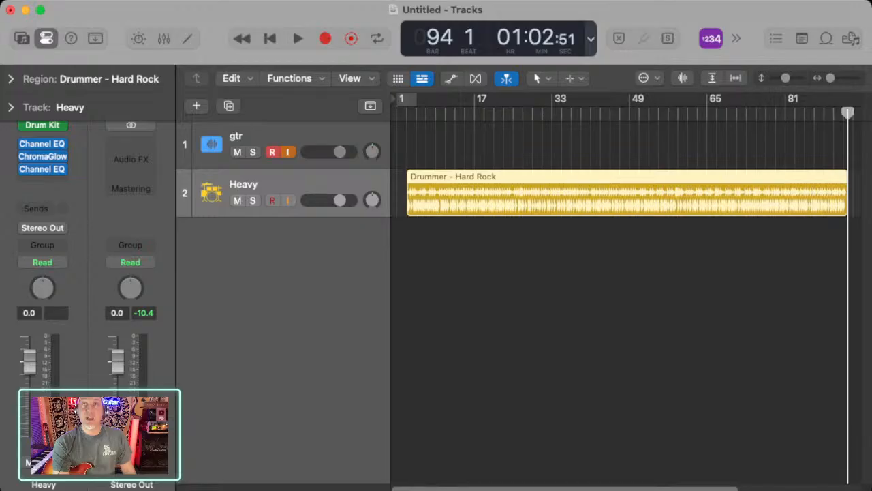
pyautogui.moveTo(848, 113); pyautogui.dragTo(397, 113)
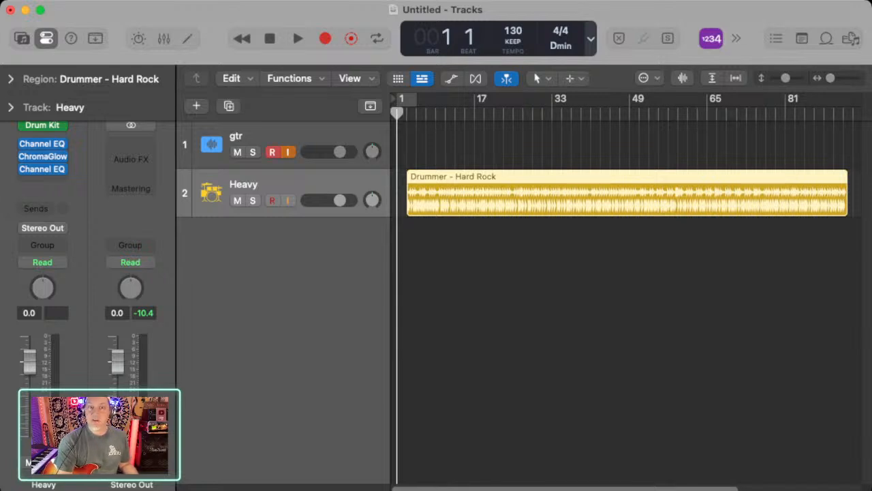
# Record a guitar take on the gtr track from bar 1 until just past the end of the drums.
pyautogui.press('super+Tab')
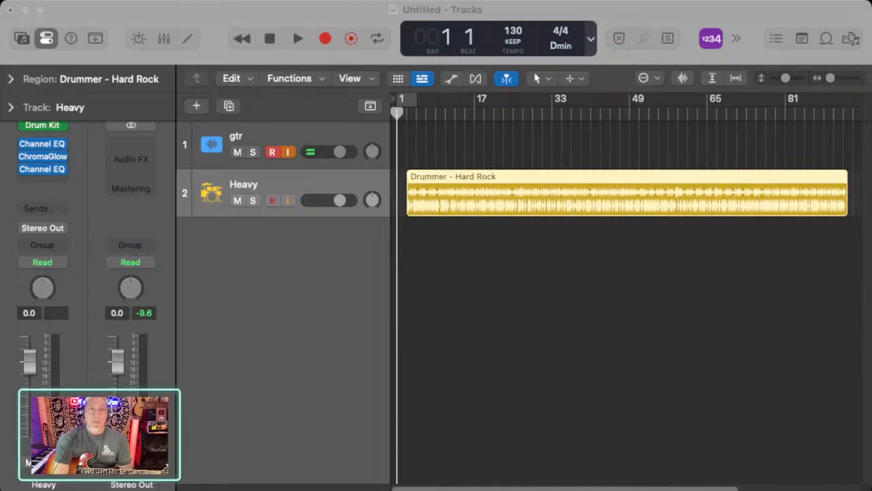
pyautogui.hscroll(1, 625, 292)
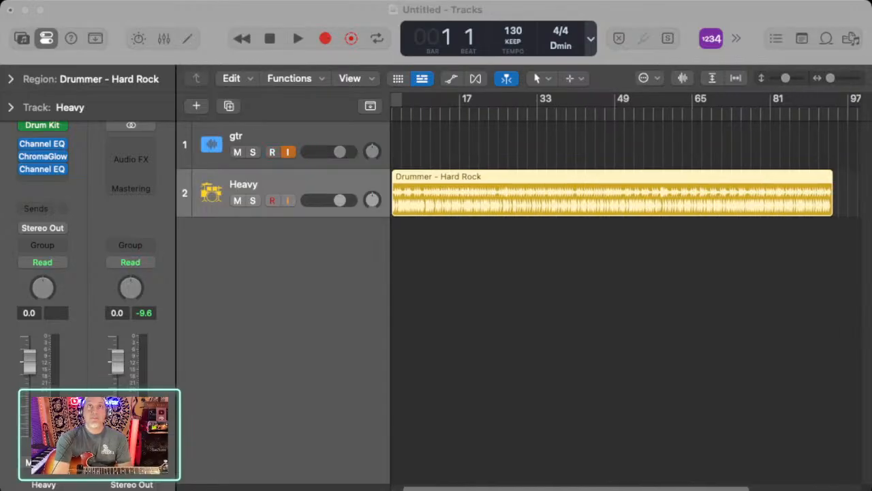
pyautogui.hscroll(-1, 626, 292)
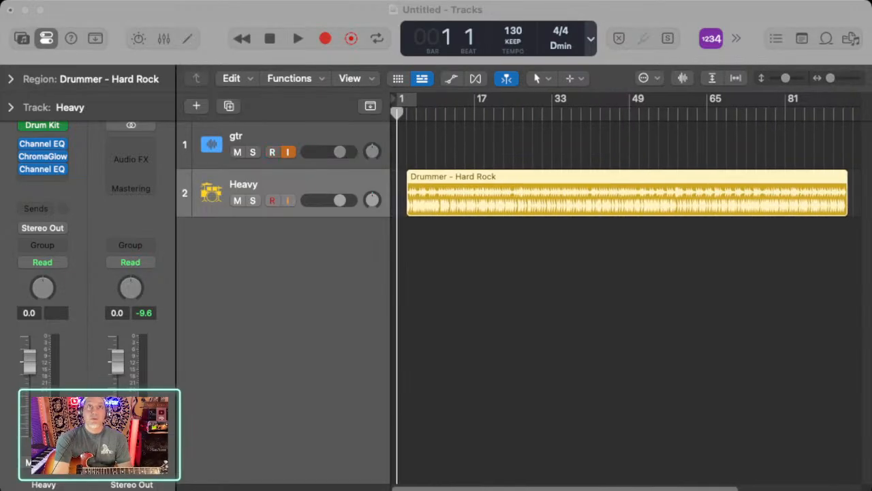
pyautogui.press('r')
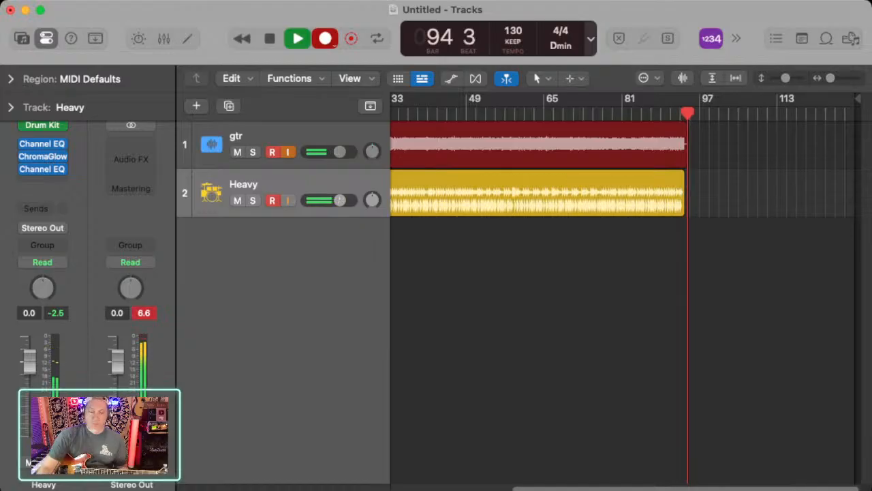
pyautogui.press('space')
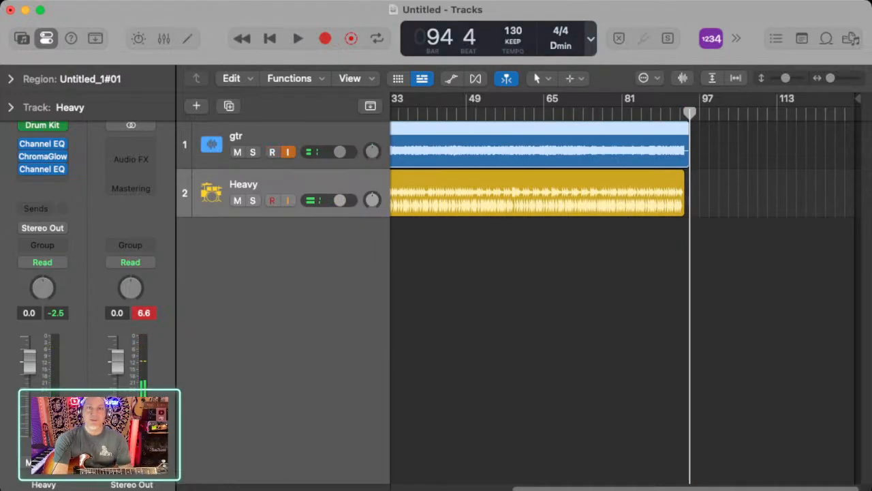
pyautogui.hscroll(-5, 622, 293)
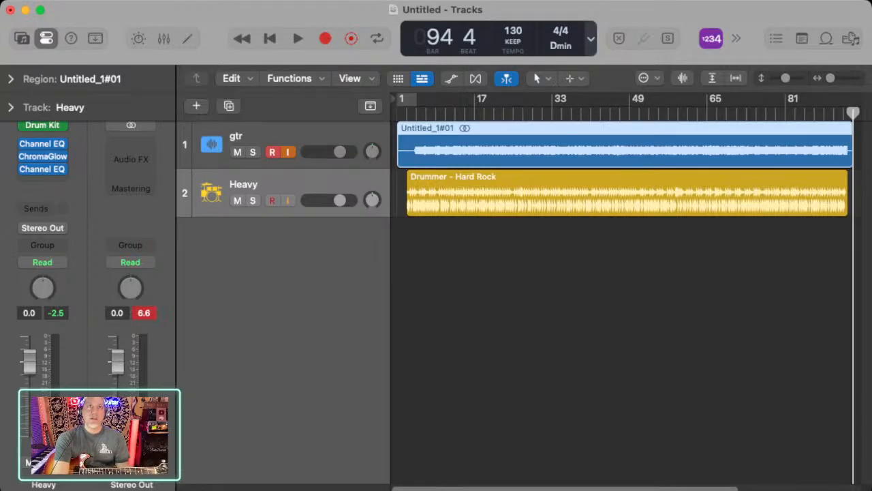
# Duplicate the gtr track as an empty, record-enabled track named gtr2.
pyautogui.click(272, 152)
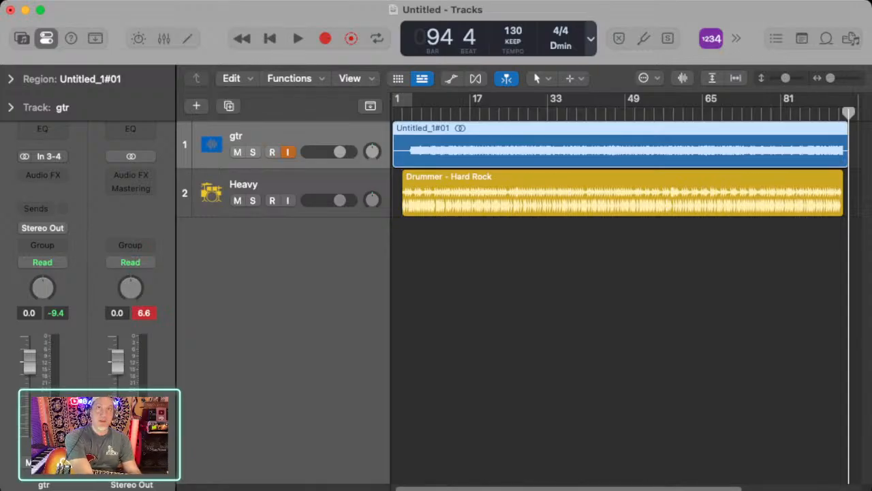
pyautogui.press('super+d')
pyautogui.click(271, 201)
pyautogui.hscroll(1, 620, 286)
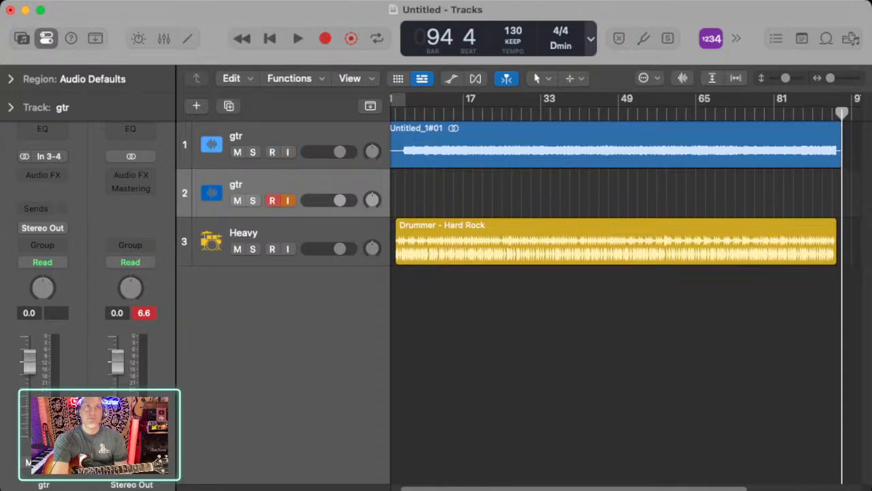
pyautogui.doubleClick(236, 185)
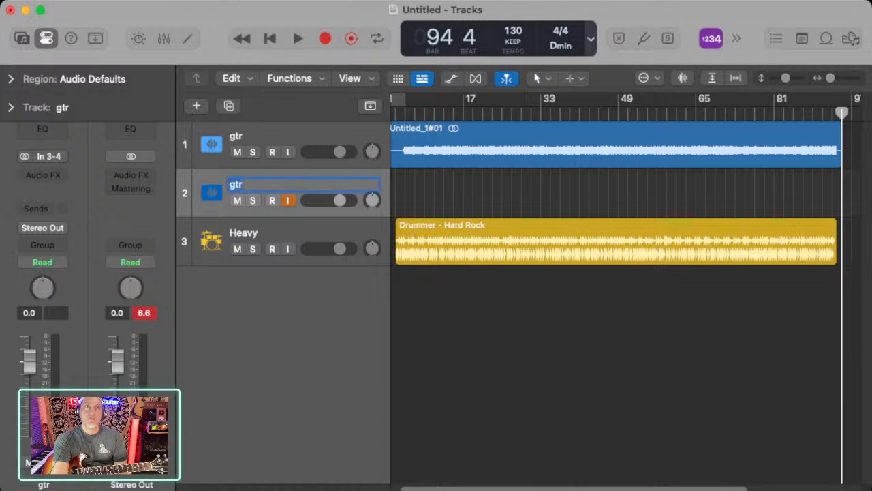
pyautogui.press('Return')
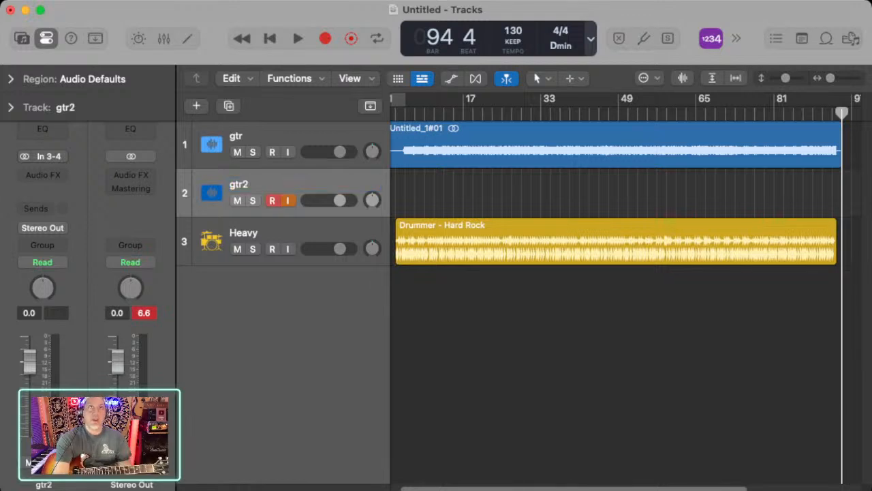
# Pan the gtr track left and the gtr2 track right to +63.
pyautogui.hscroll(1, 620, 286)
pyautogui.hscroll(-1, 620, 286)
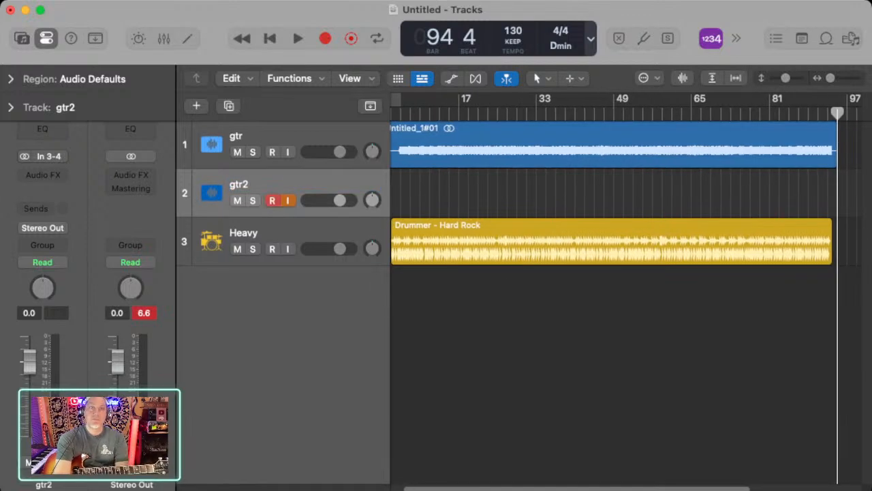
pyautogui.hscroll(-2, 620, 286)
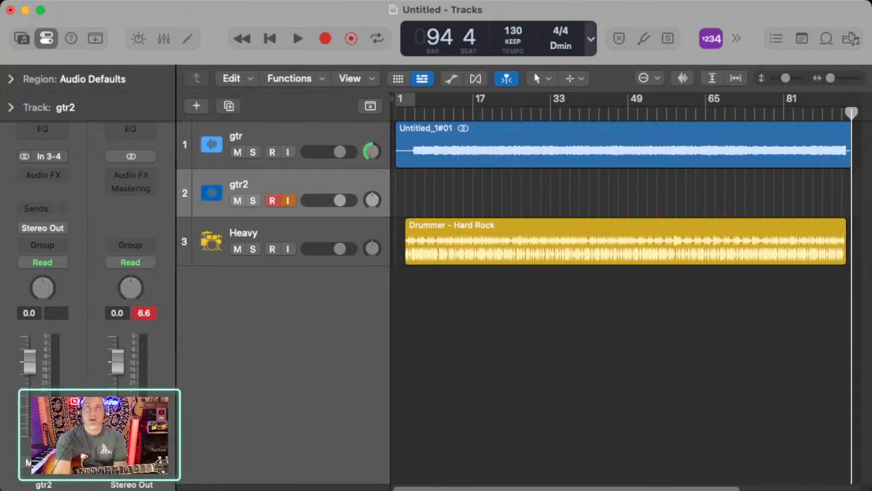
pyautogui.moveTo(372, 200); pyautogui.dragTo(372, 160)
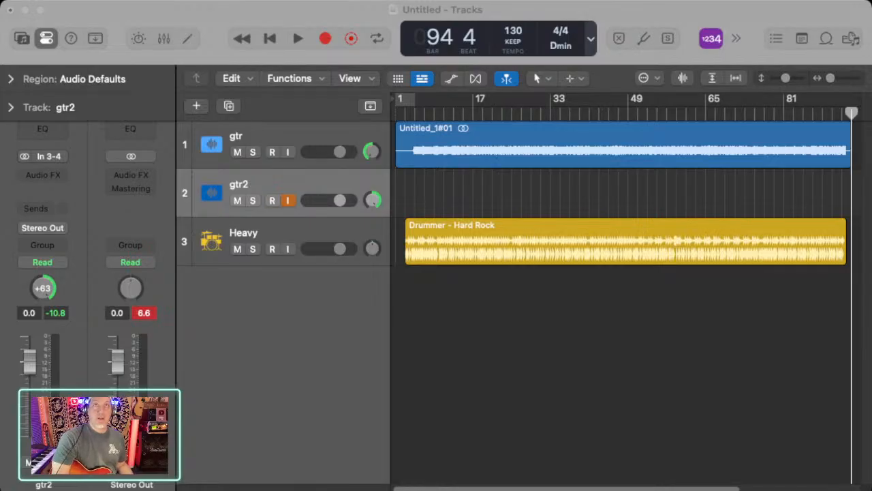
pyautogui.moveTo(401, 113); pyautogui.dragTo(396, 113)
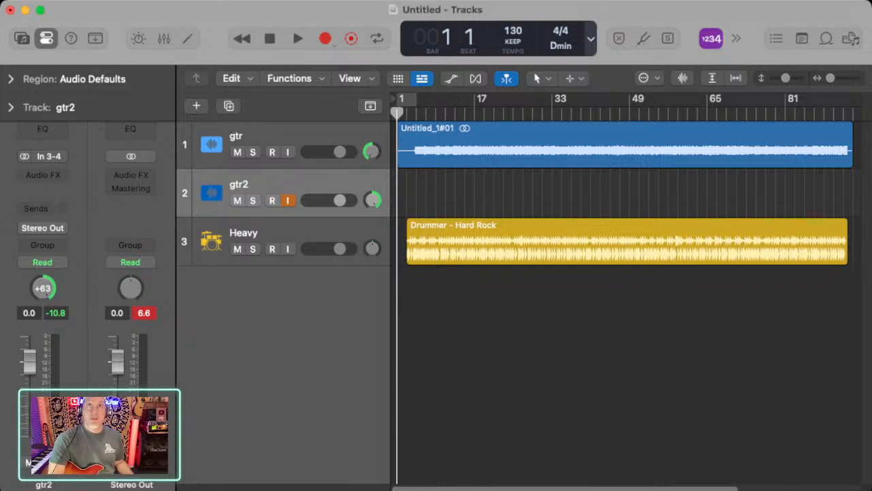
pyautogui.press('r')
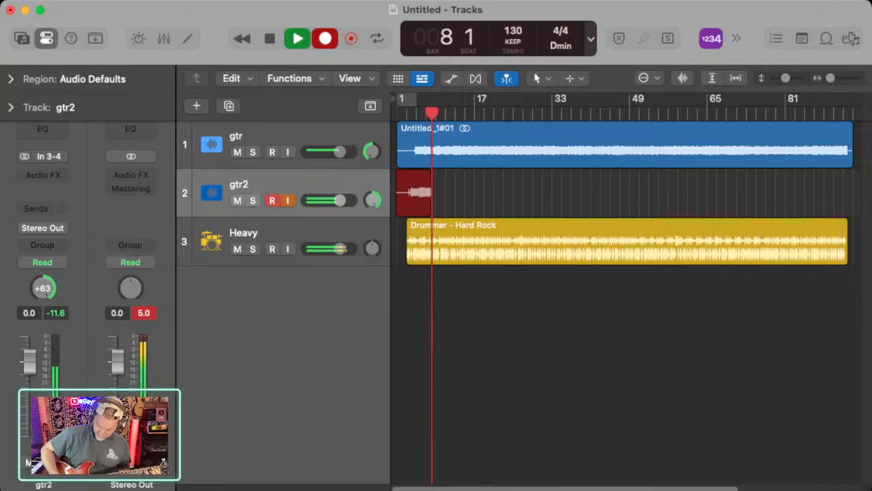
pyautogui.press('space')
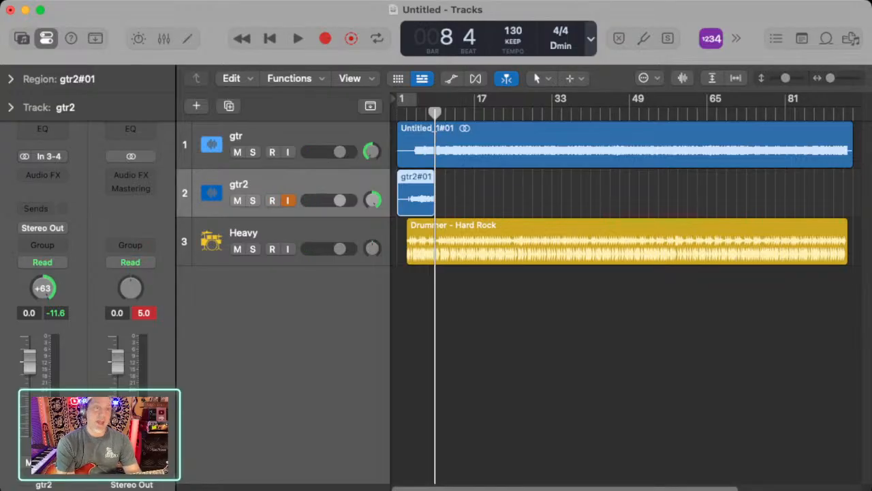
pyautogui.press('Delete')
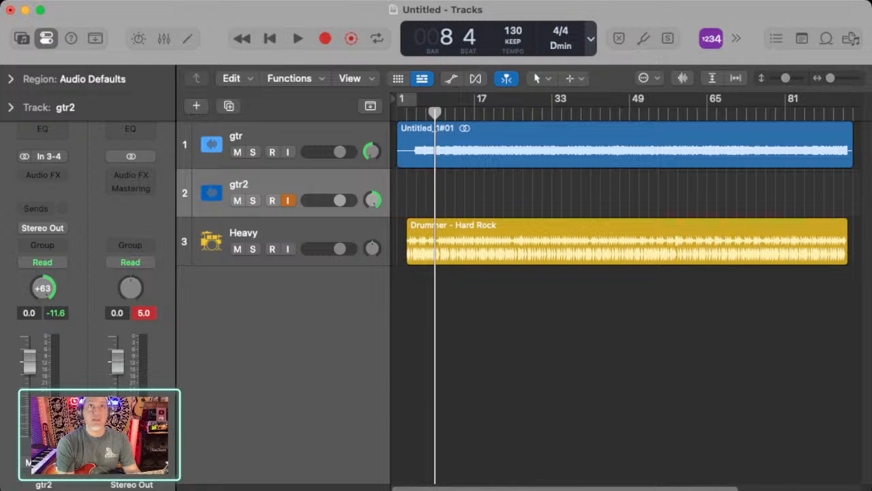
pyautogui.hscroll(1, 625, 291)
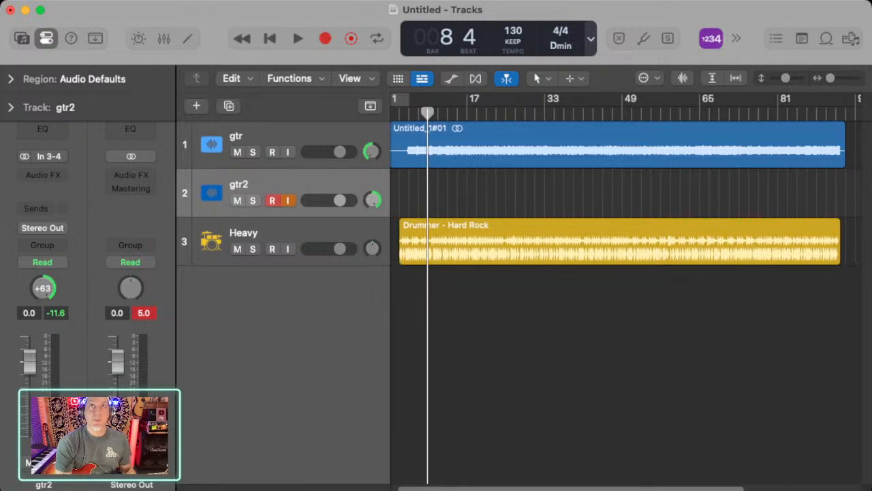
pyautogui.press('Return')
pyautogui.press('r')
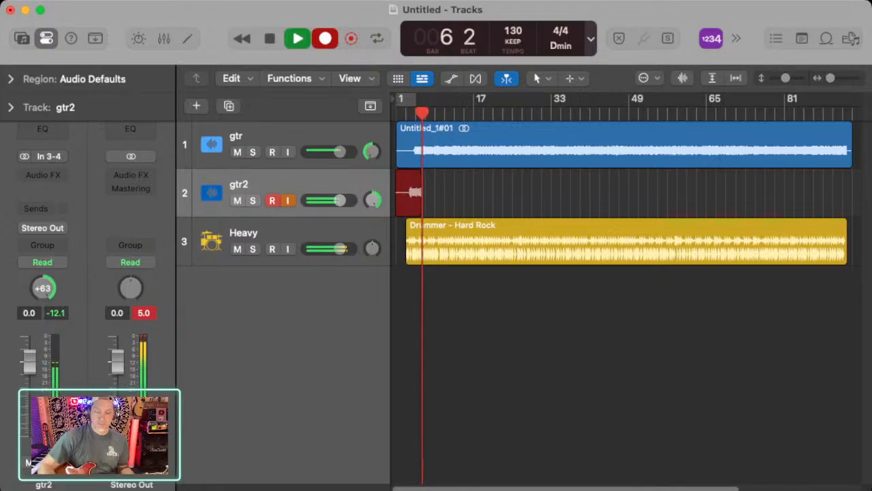
pyautogui.press('space')
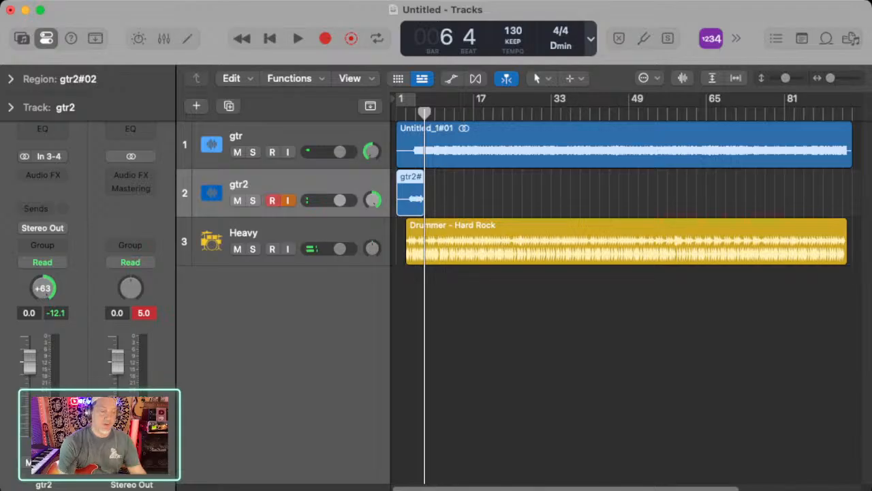
pyautogui.press('Delete')
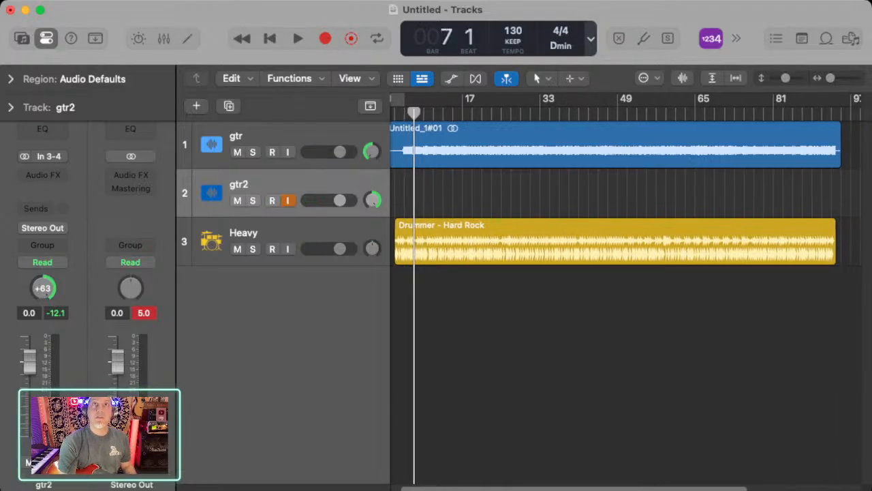
pyautogui.press('Return')
pyautogui.press('r')
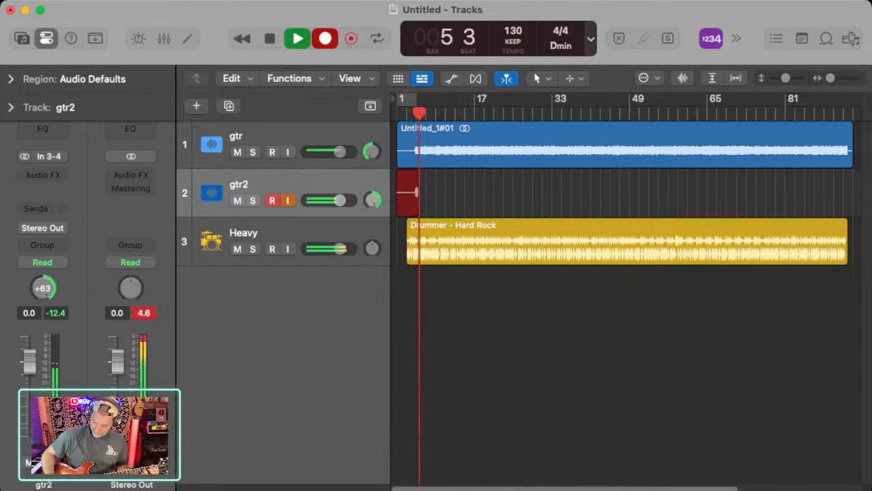
pyautogui.press('space')
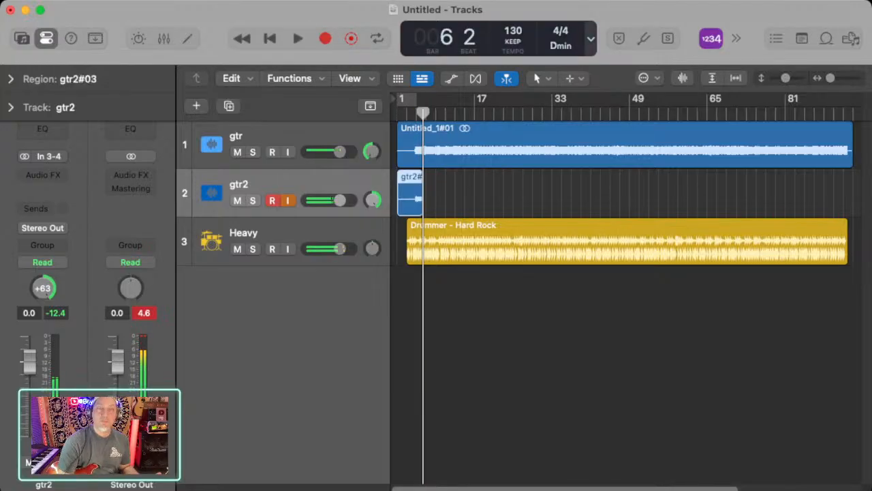
pyautogui.press('Delete')
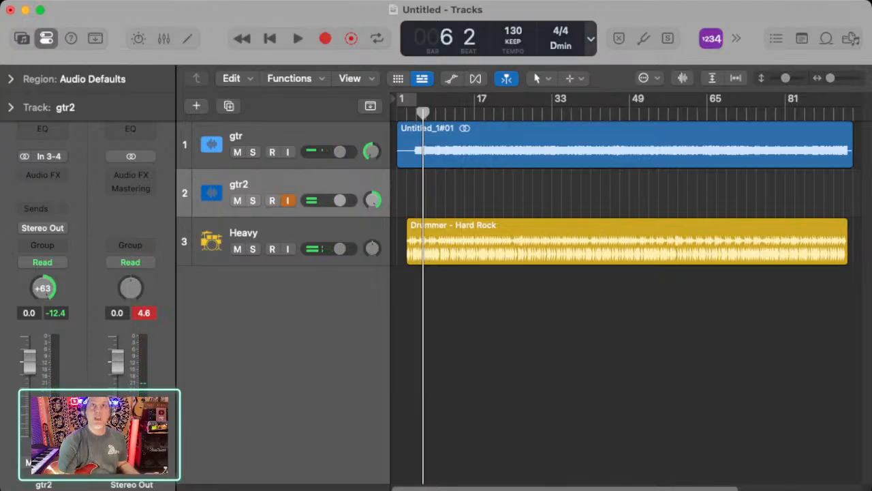
# Record a full guitar take on the gtr2 track from bar 1 until just past the end of the drums.
pyautogui.hotkey('alt', 'r')
pyautogui.press('Return')
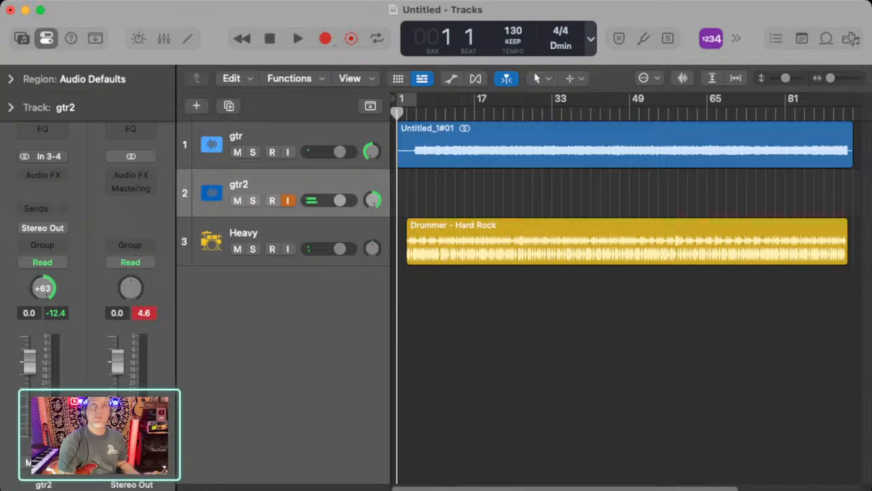
pyautogui.press('r')
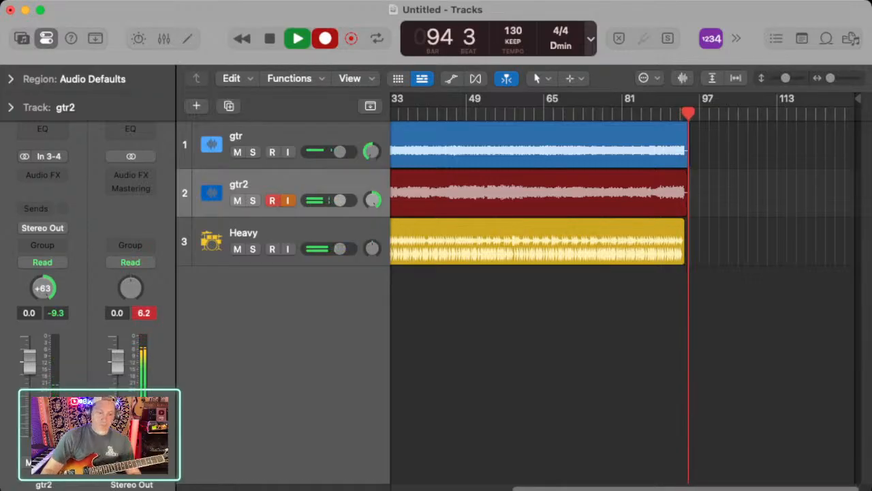
pyautogui.press('space')
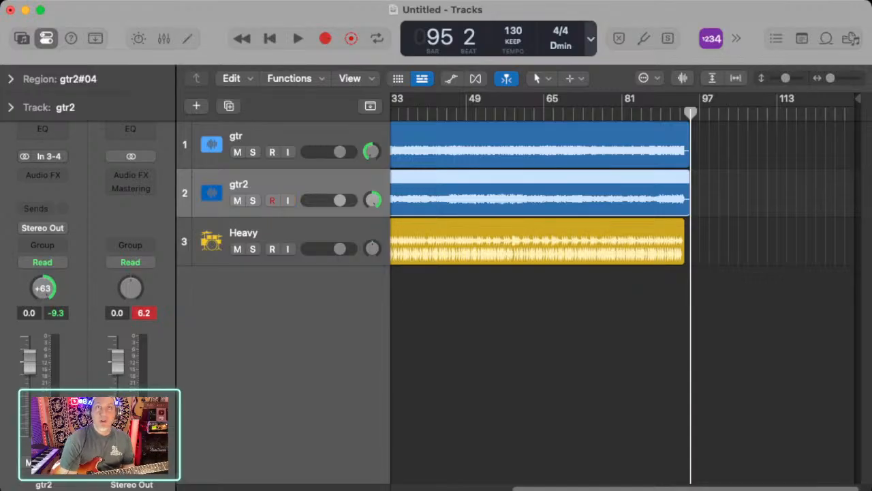
pyautogui.hscroll(-2, 623, 293)
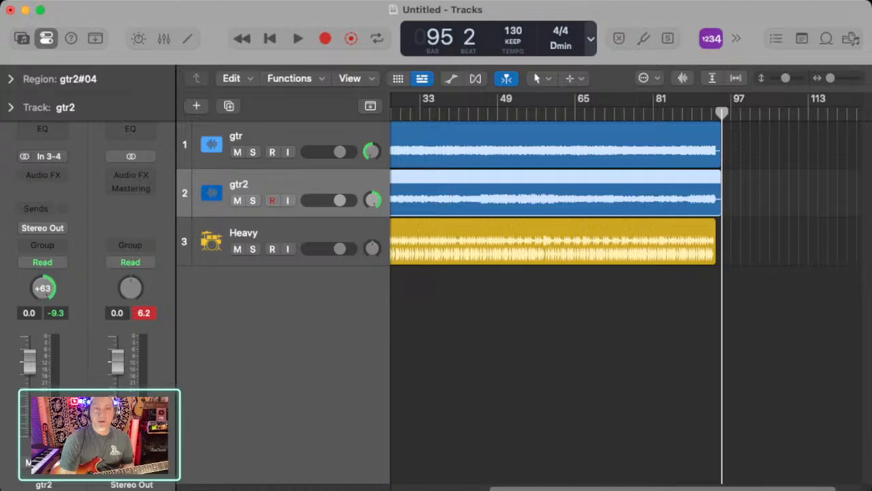
pyautogui.hscroll(-5, 623, 293)
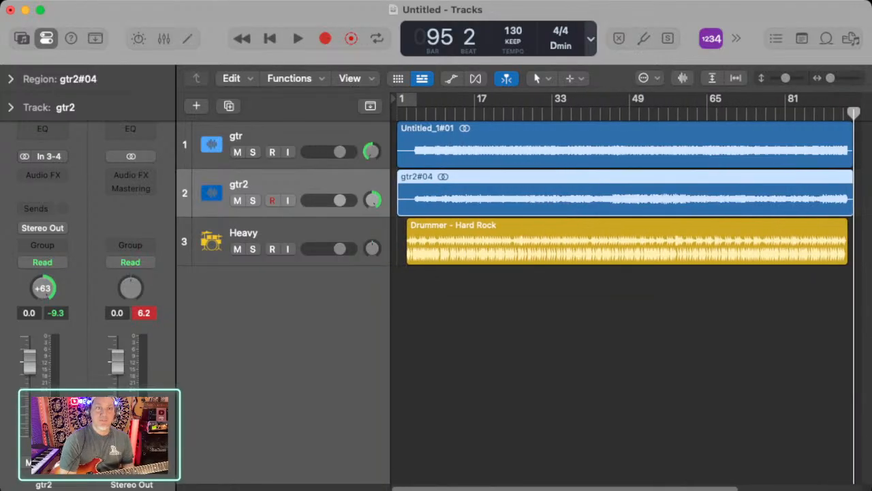
# Add a new audio track below gtr2 and name it bass.
pyautogui.hscroll(1, 623, 293)
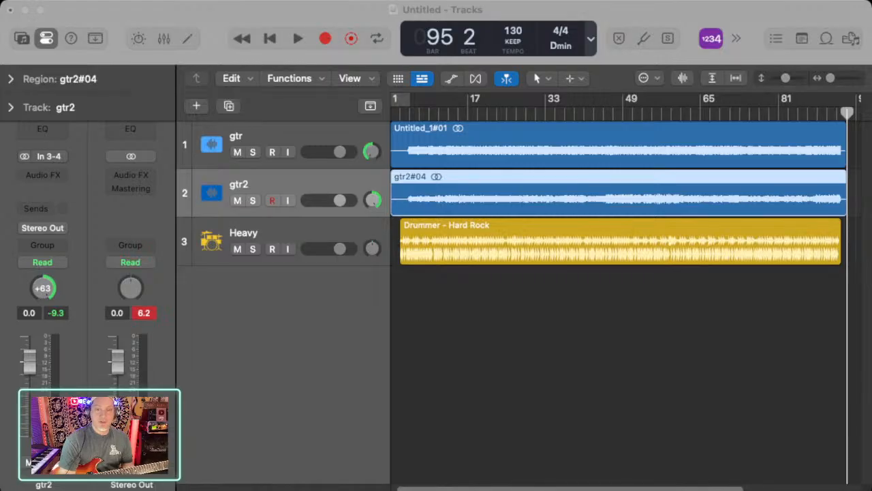
pyautogui.press('alt+super+a')
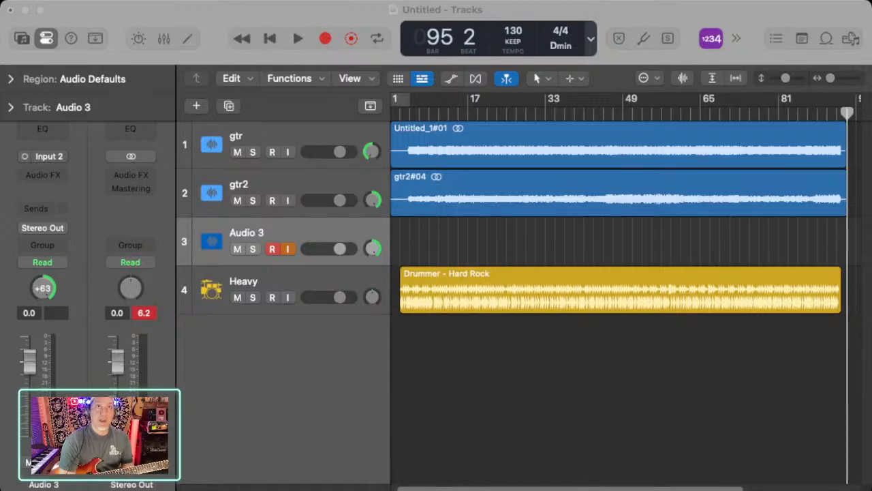
pyautogui.doubleClick(247, 232)
pyautogui.write('ba')
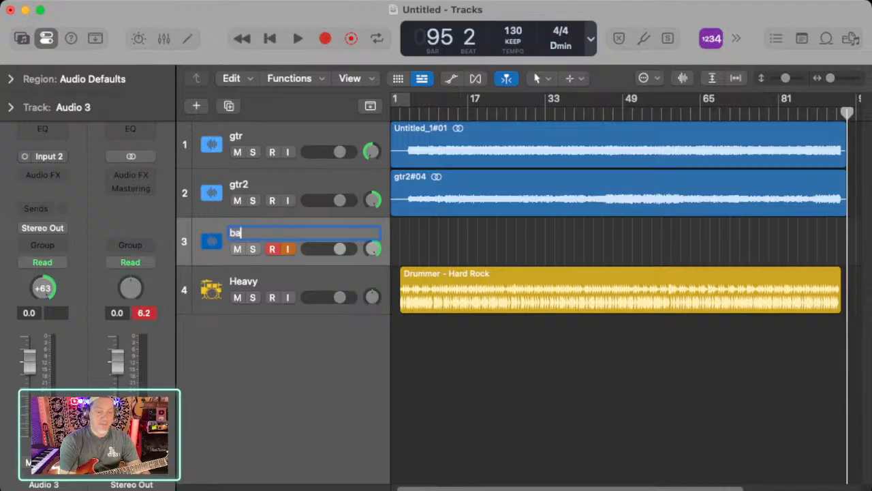
pyautogui.write('ss')
pyautogui.press('Return')
# Reset the bass track's pan to centre.
pyautogui.hscroll(1, 625, 292)
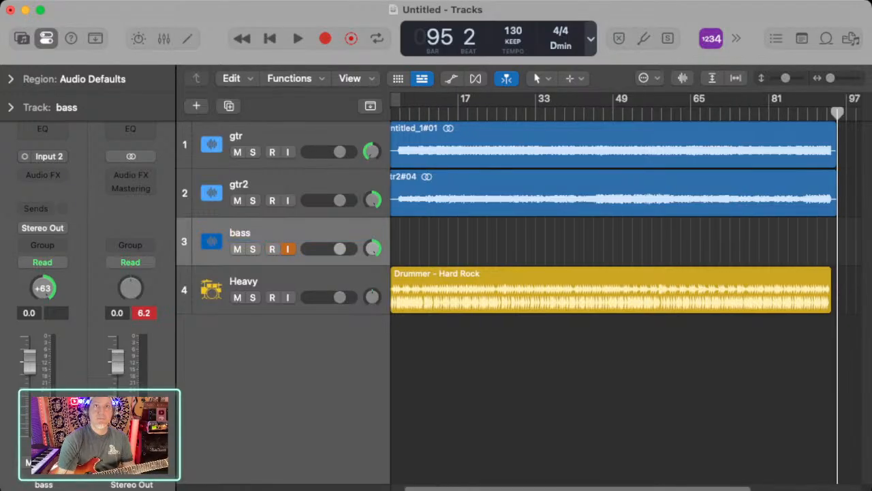
pyautogui.hscroll(1, 626, 291)
pyautogui.moveTo(372, 249); pyautogui.dragTo(372, 286)
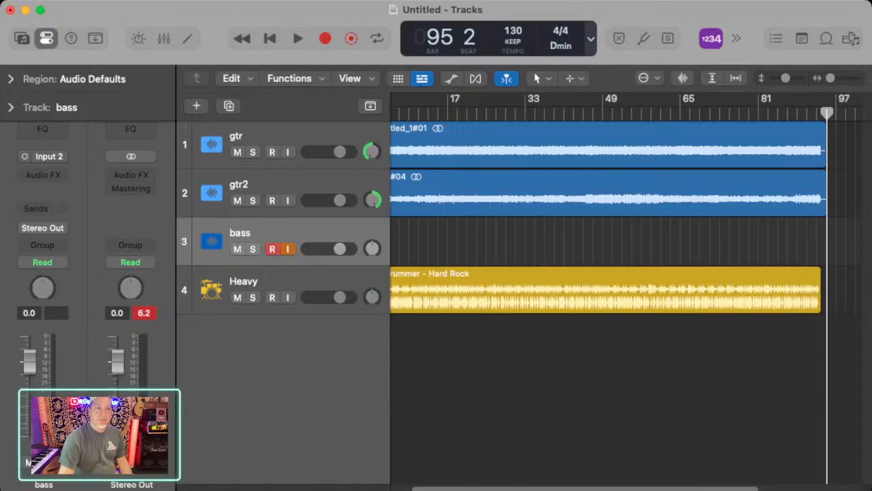
pyautogui.click(272, 249)
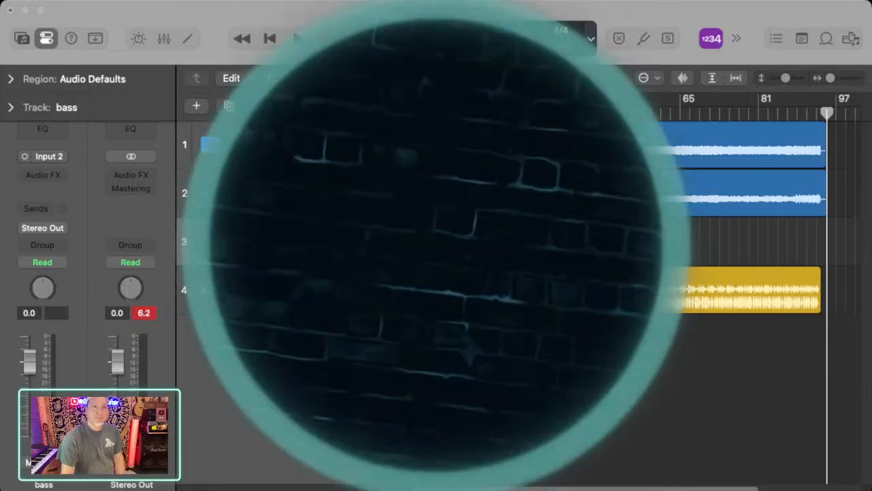
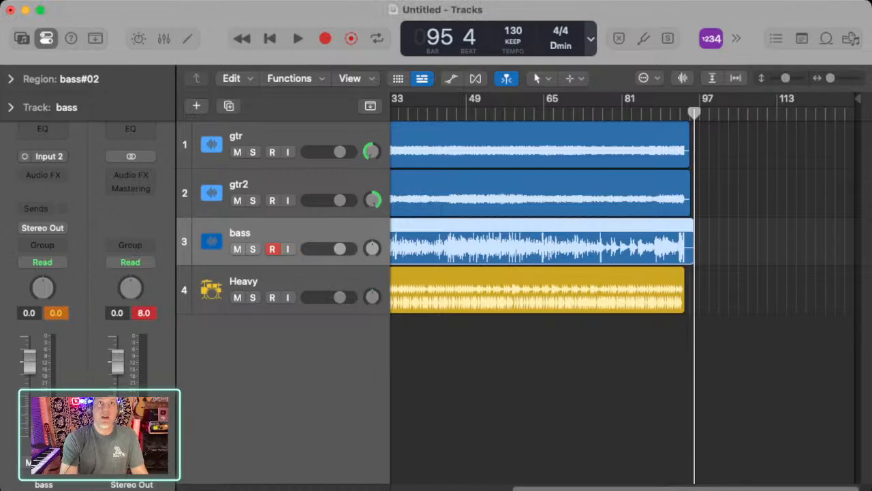
# Select the Hard Rock drummer region and examine closely where the drums, guitars and bass begin in the first five bars.
pyautogui.press('z')
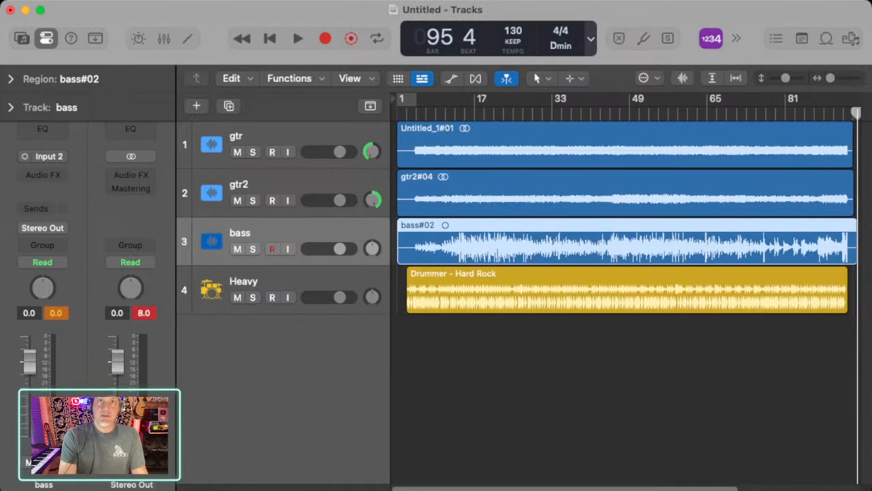
pyautogui.click(627, 290)
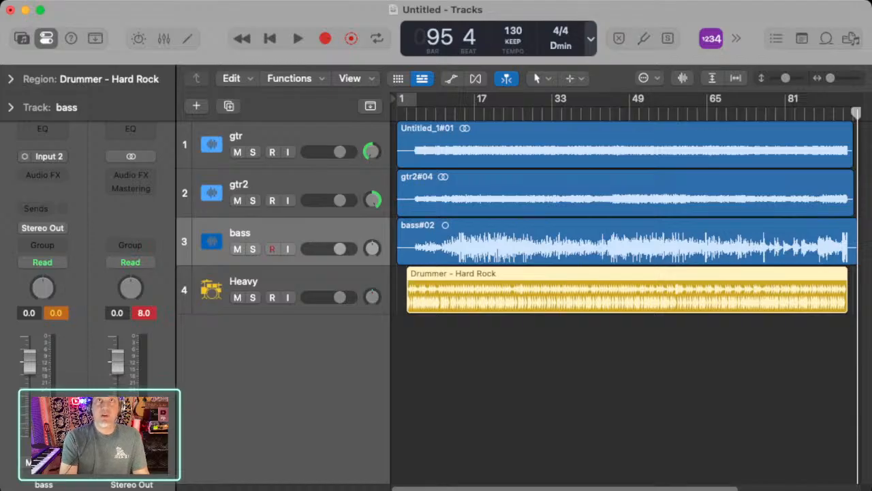
pyautogui.click(416, 114)
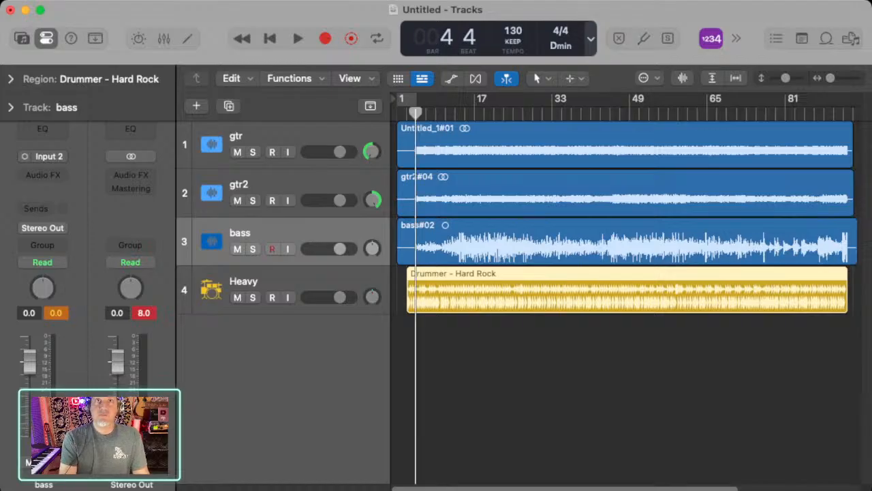
pyautogui.press('super+Right')
pyautogui.press('super+Right')
pyautogui.press('super+Right')
pyautogui.press('super+Right')
pyautogui.press('super+Right')
pyautogui.press('super+Right')
pyautogui.press('super+Right')
pyautogui.press('super+Right')
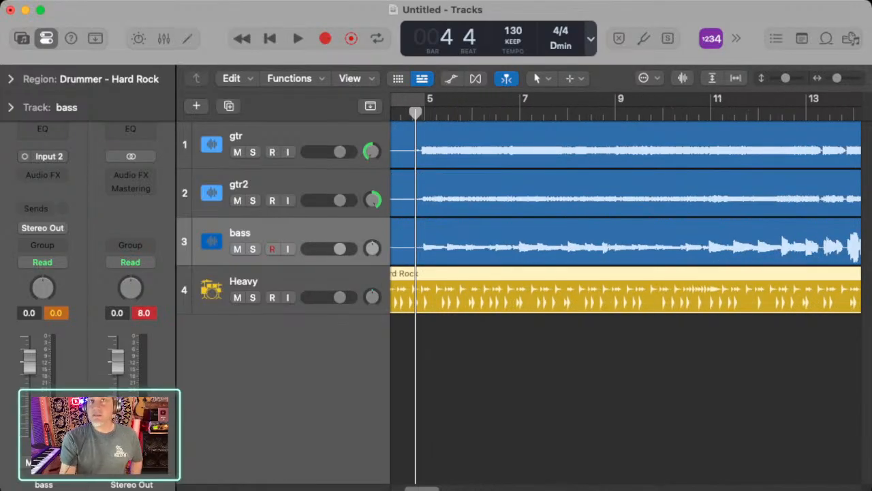
pyautogui.hscroll(-3, 626, 204)
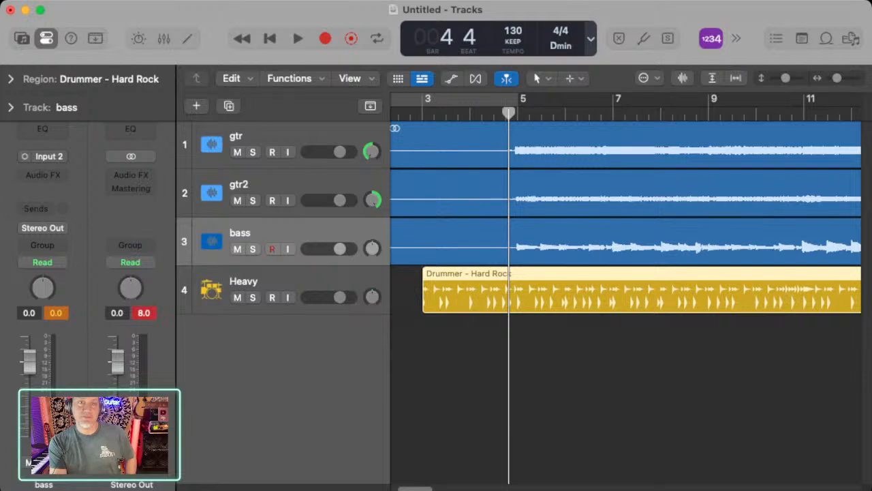
pyautogui.hscroll(-2, 626, 205)
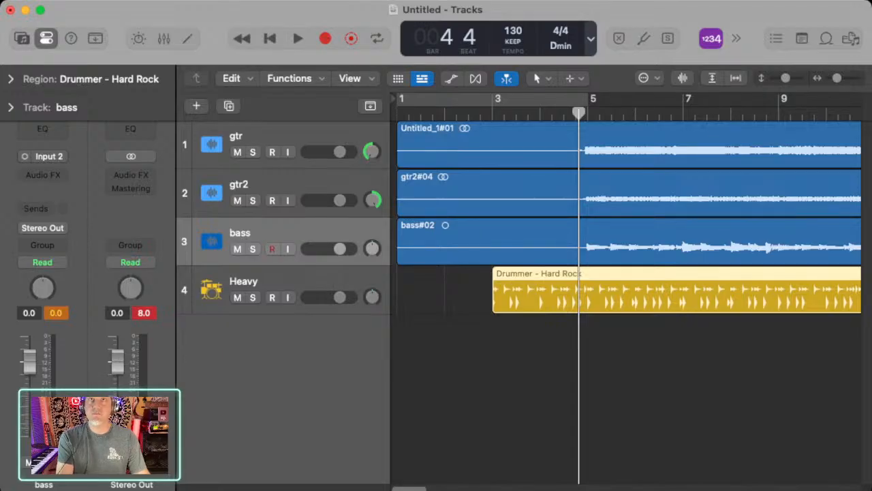
# Play the arrangement from bar 3 through the guitar and bass entrance, stopping in bar 5.
pyautogui.press(',')
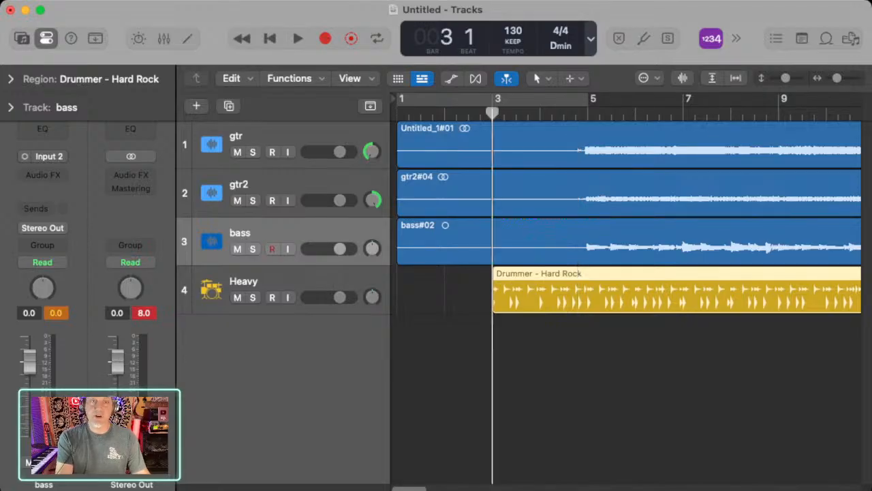
pyautogui.press('space')
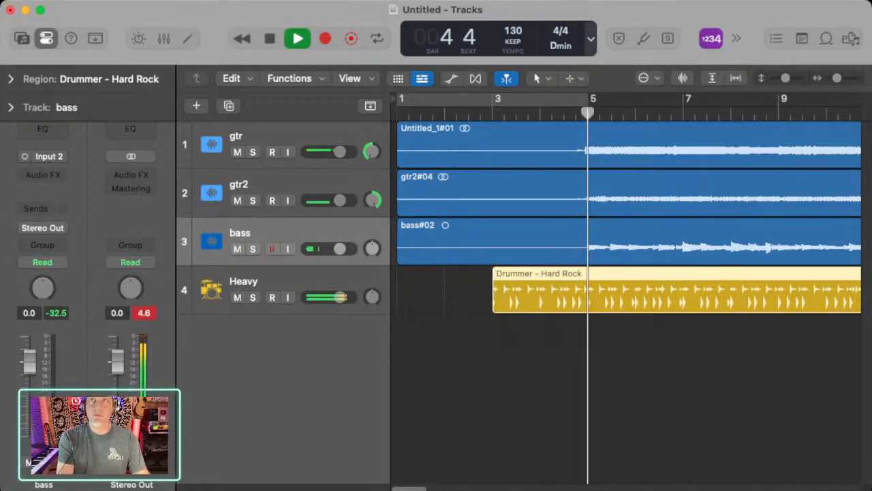
pyautogui.press('space')
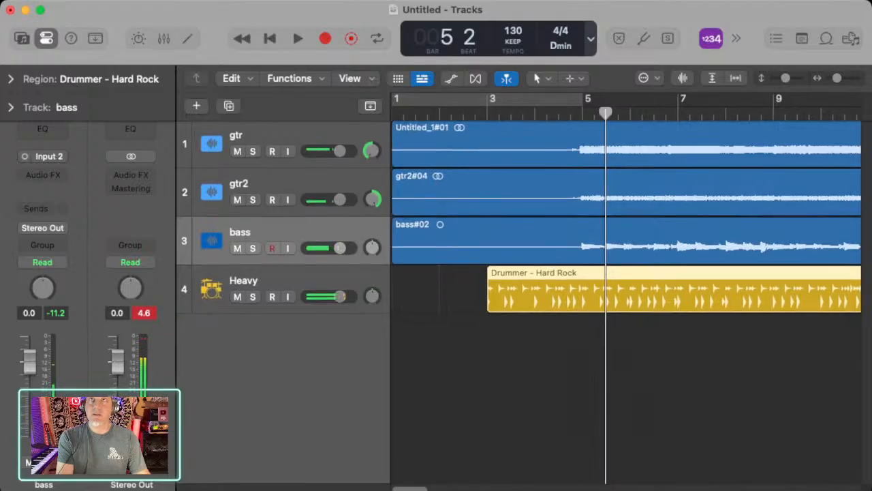
# Split the Hard Rock drummer region at bar 5, separating the two-bar drum intro from the main part.
pyautogui.click(580, 113)
pyautogui.click(586, 113)
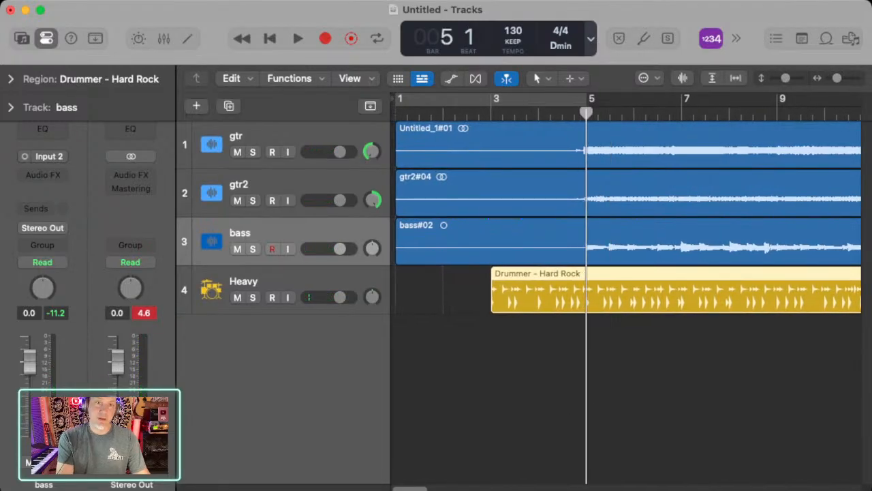
pyautogui.hscroll(1, 627, 293)
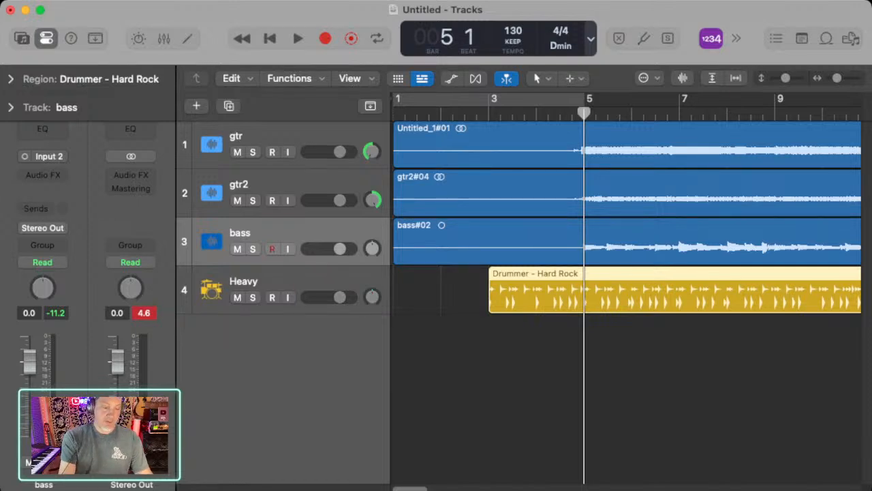
pyautogui.press('super+t')
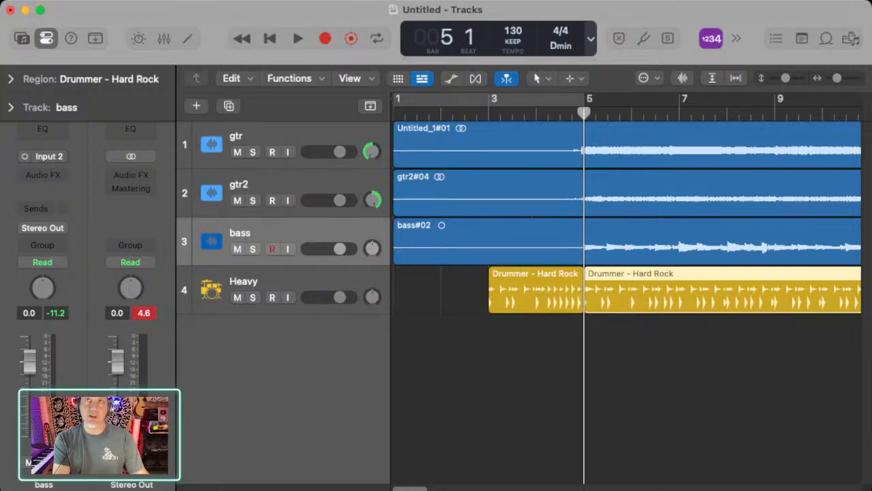
pyautogui.click(535, 289)
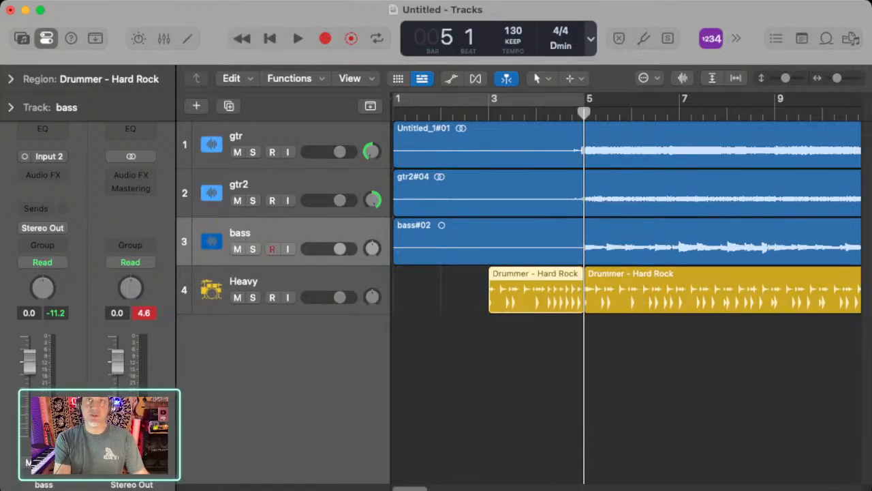
pyautogui.click(633, 289)
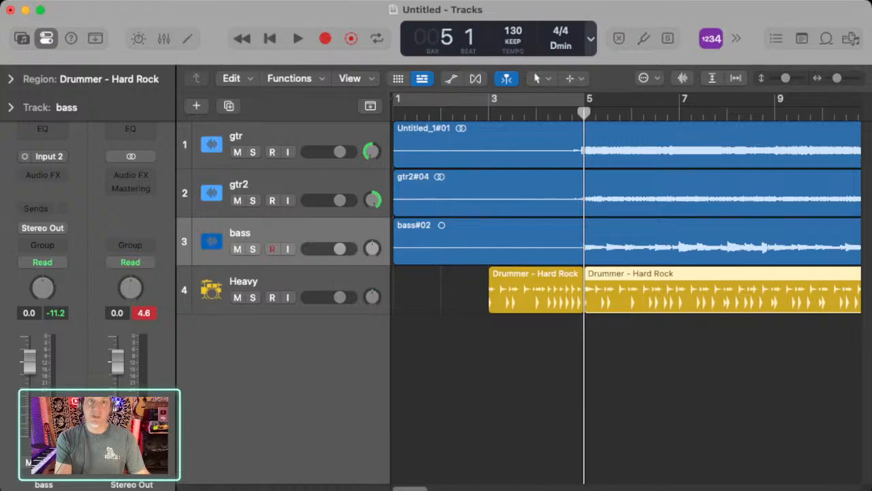
# Open the drum intro region in the Session Player editor and review its Main, Details and Manual settings.
pyautogui.click(535, 289)
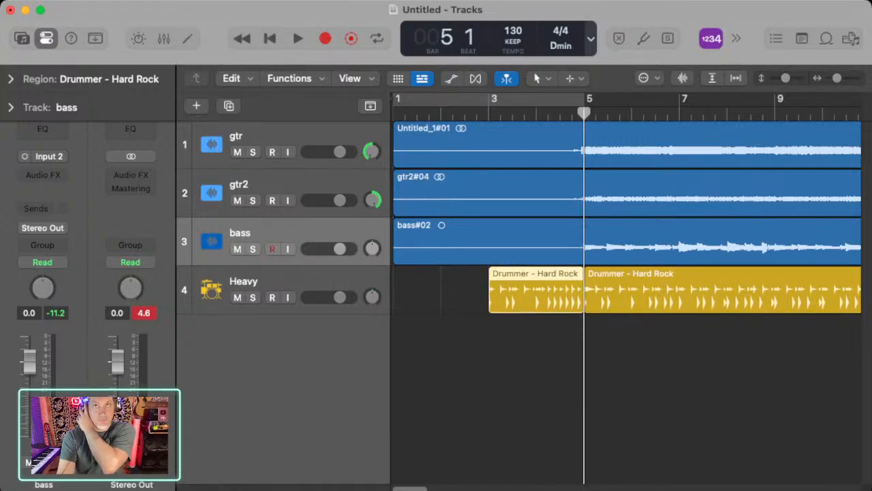
pyautogui.hscroll(1, 626, 289)
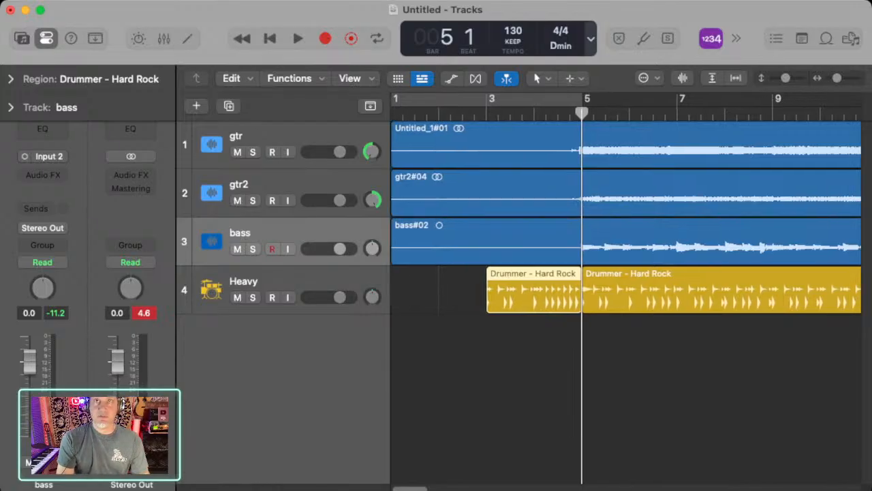
pyautogui.hscroll(-1, 626, 289)
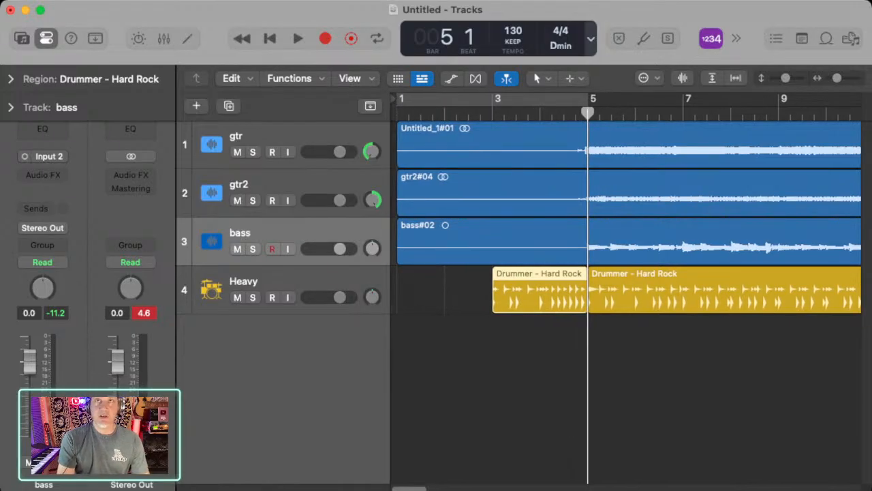
pyautogui.press('e')
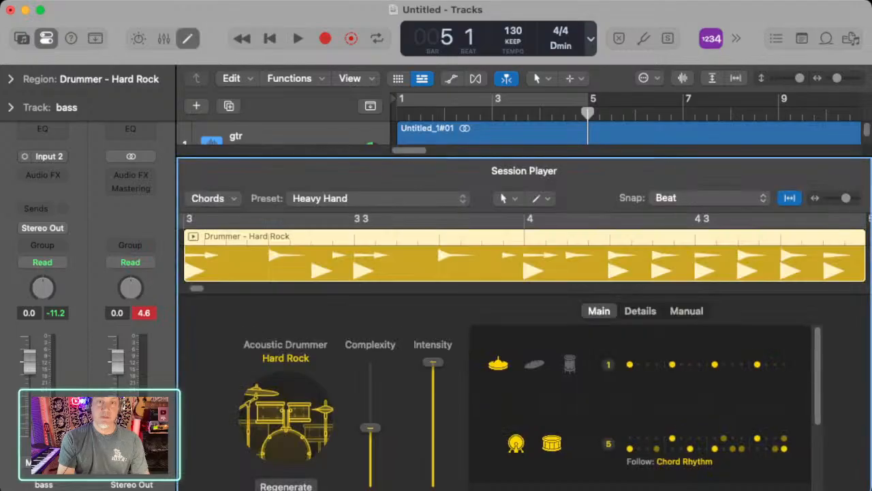
pyautogui.hscroll(1, 524, 255)
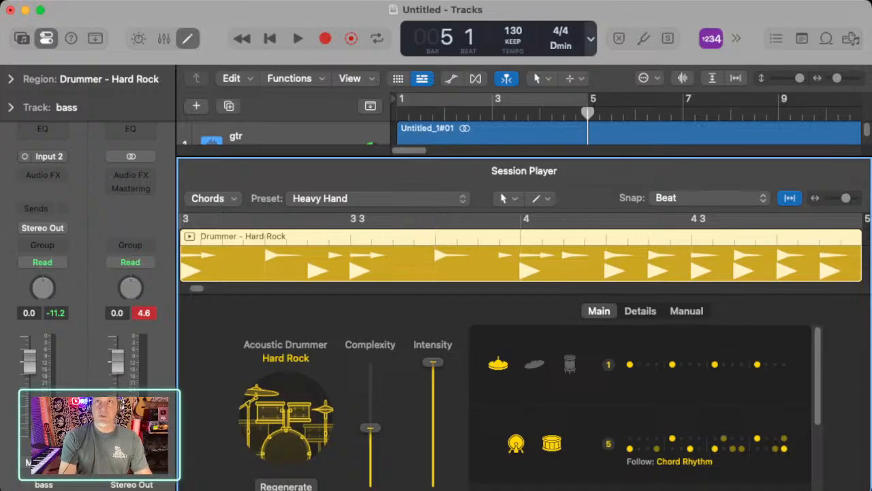
pyautogui.click(641, 311)
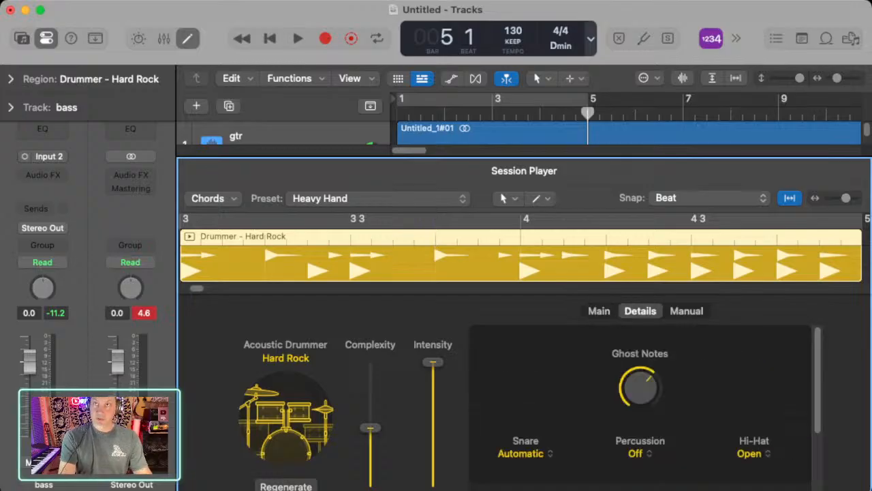
pyautogui.scroll(-1, 640, 405)
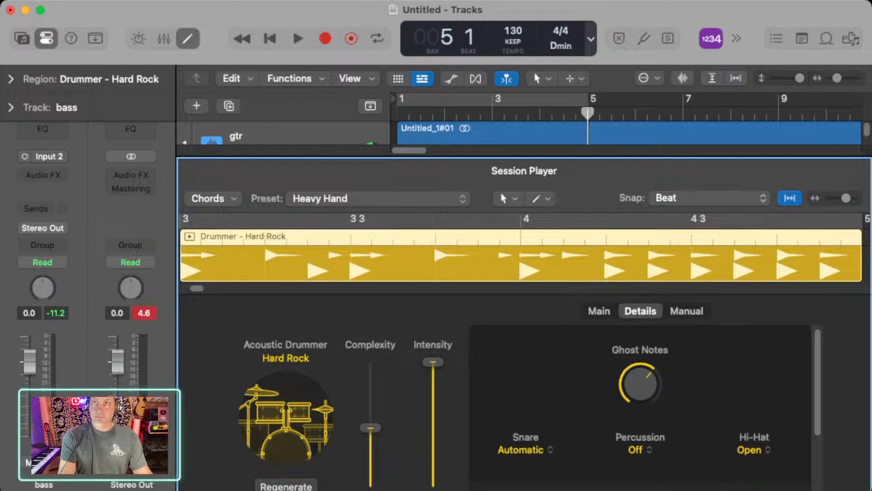
pyautogui.click(686, 310)
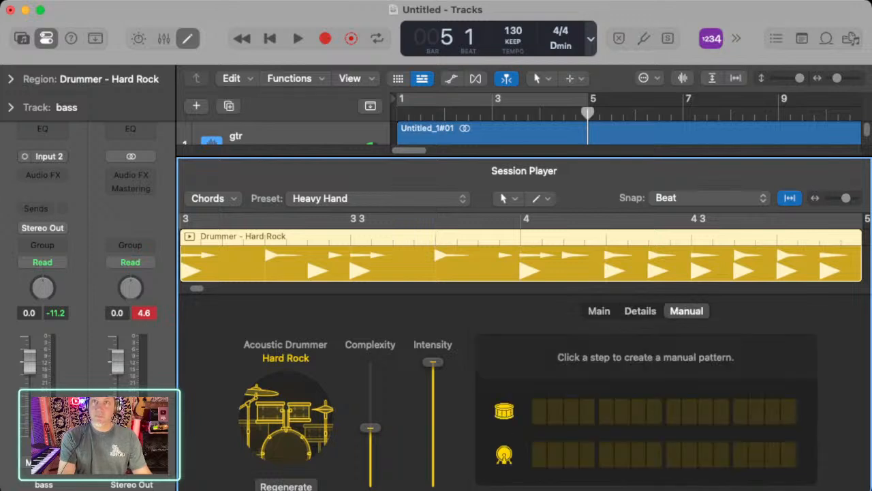
pyautogui.click(641, 311)
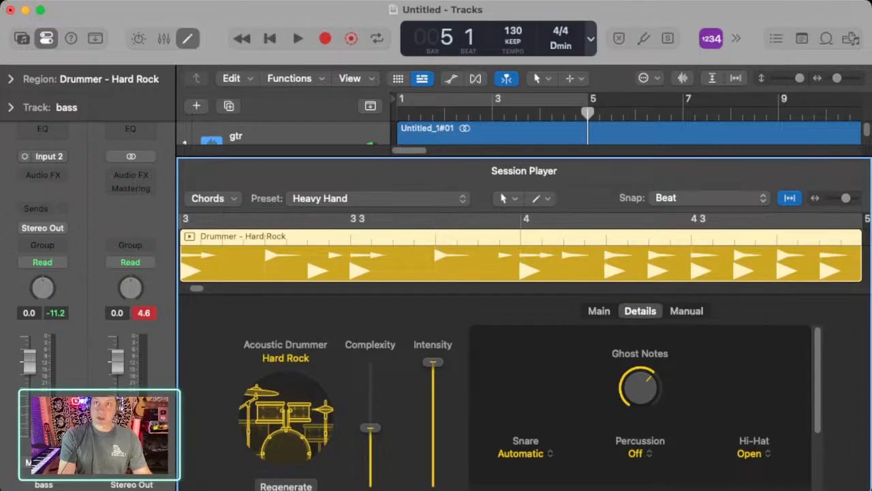
pyautogui.click(599, 311)
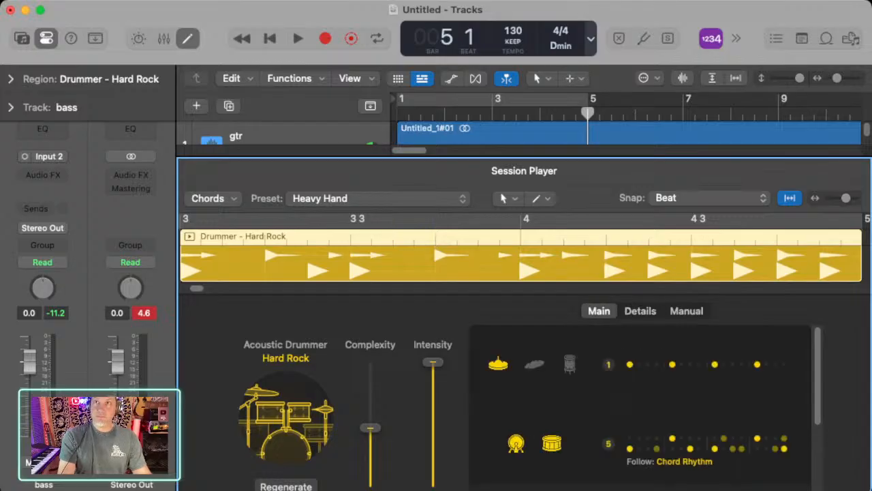
# Set the drum intro's Fill Amount to maximum and Fill Complexity to 66%, raise its overall Complexity slightly, and close the editor.
pyautogui.scroll(-3, 644, 409)
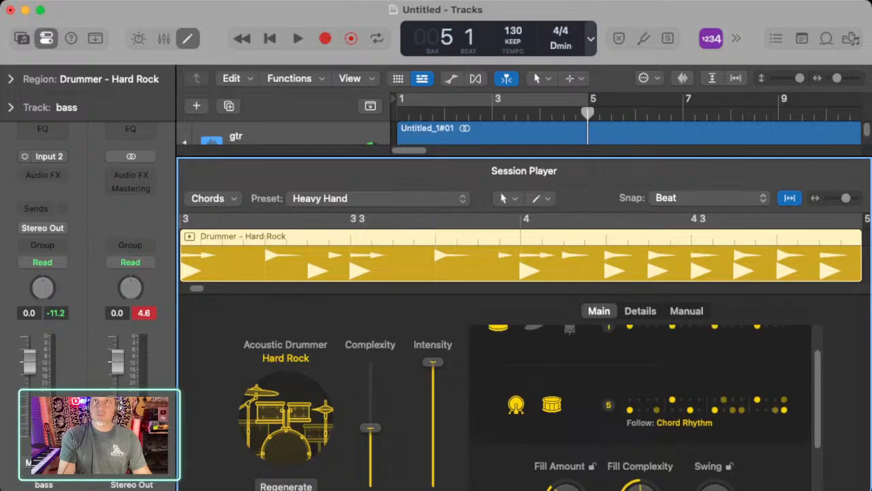
pyautogui.scroll(3, 644, 409)
pyautogui.scroll(-3, 644, 408)
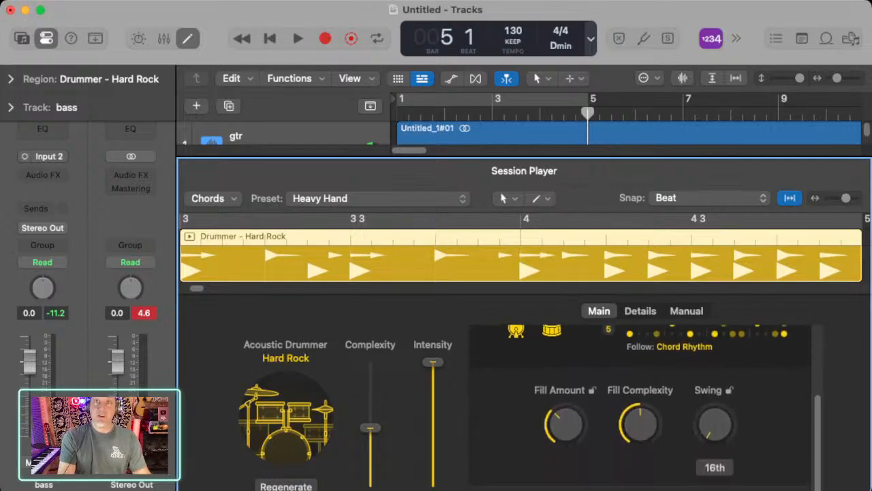
pyautogui.moveTo(564, 424); pyautogui.dragTo(564, 368)
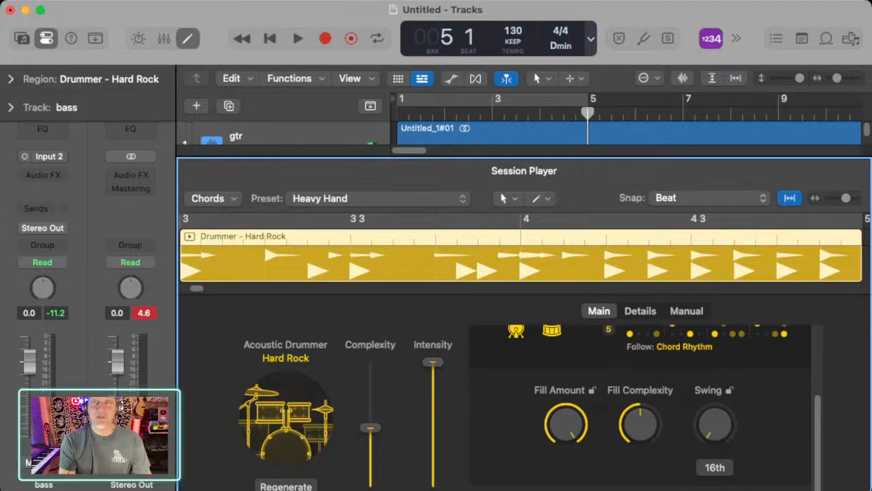
pyautogui.moveTo(640, 424); pyautogui.dragTo(639, 413)
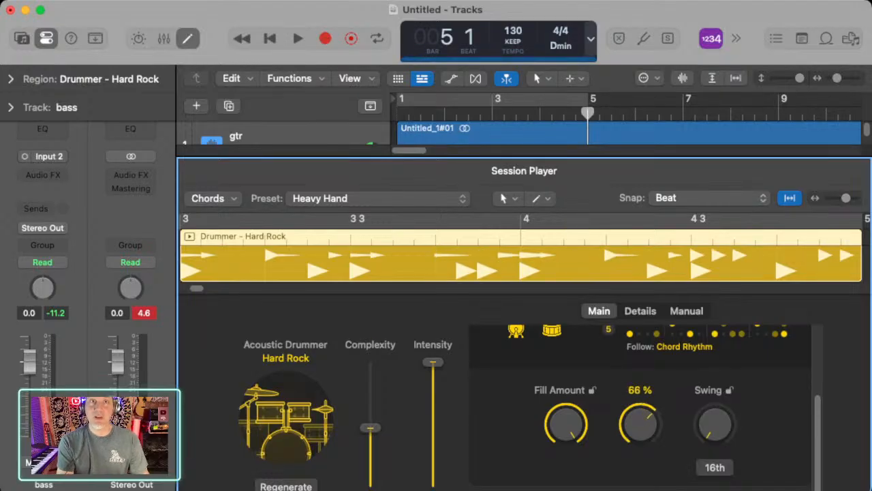
pyautogui.moveTo(370, 428); pyautogui.dragTo(370, 409)
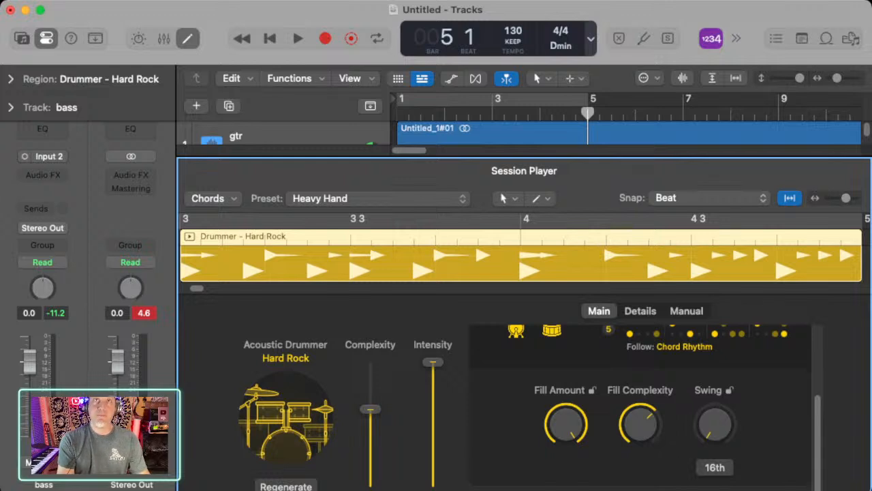
pyautogui.press('e')
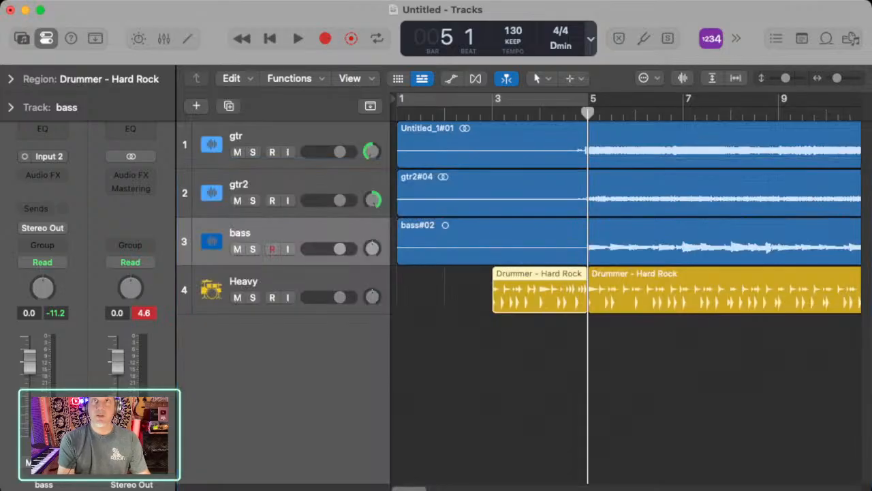
# Play the reworked drum intro twice from bar 2 through the guitar and bass entrance.
pyautogui.click(477, 113)
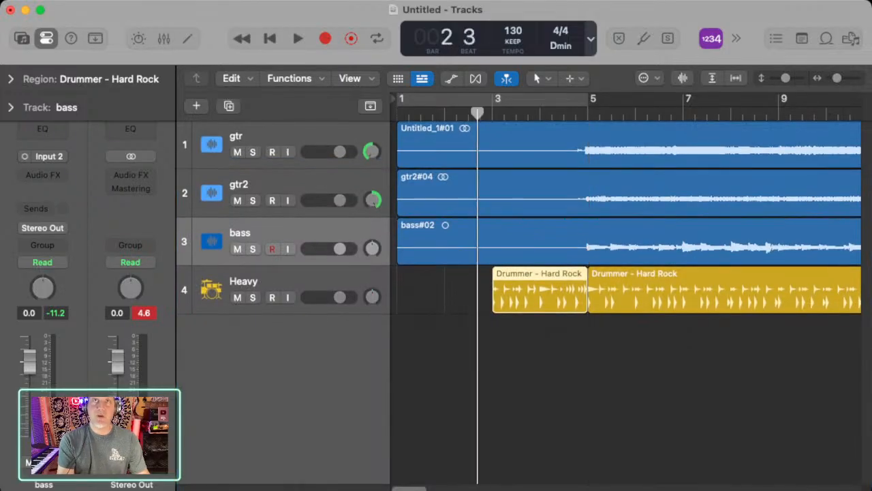
pyautogui.press('space')
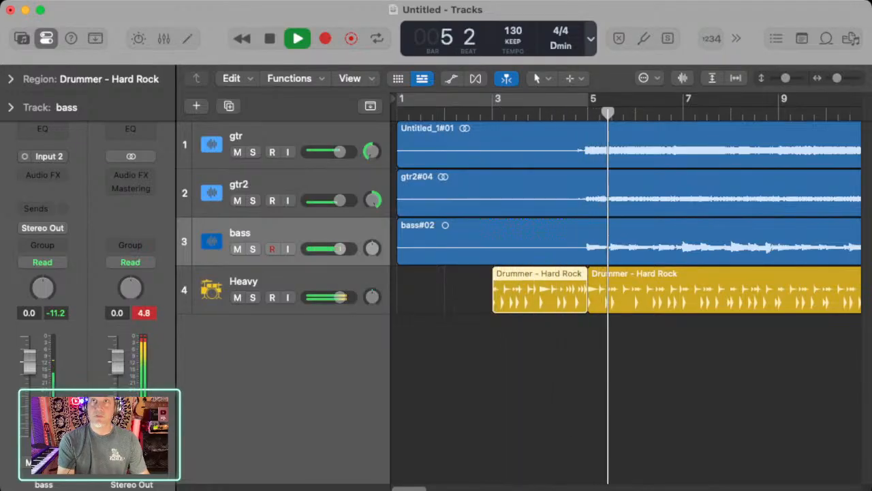
pyautogui.press('space')
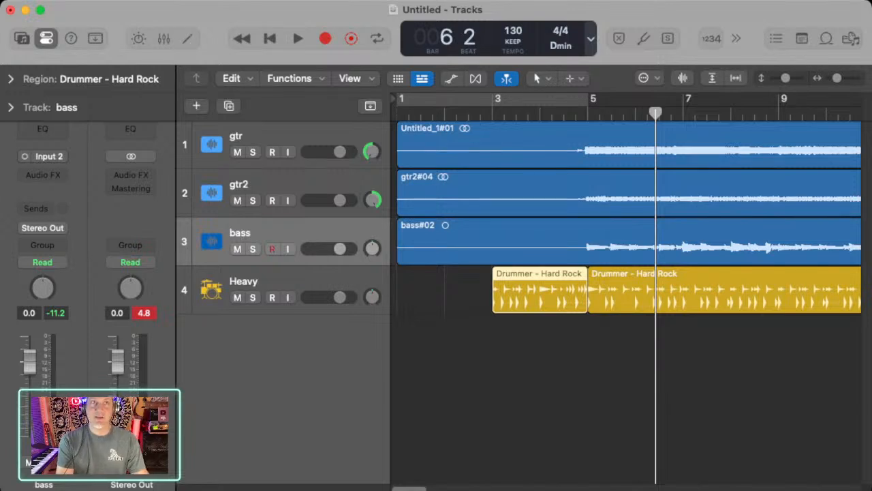
pyautogui.press('space')
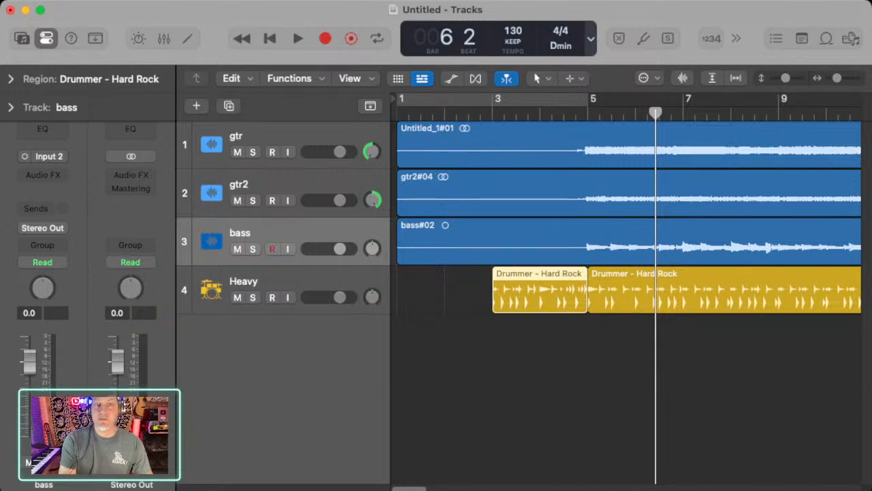
pyautogui.click(480, 114)
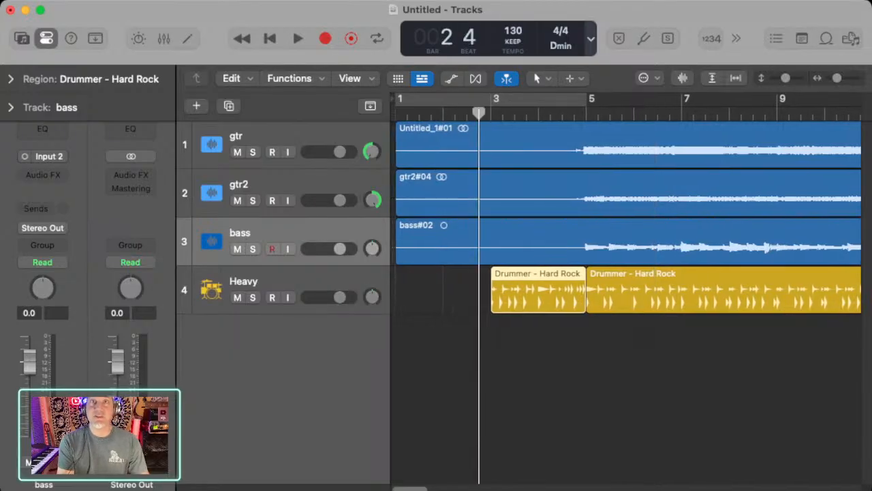
pyautogui.press('space')
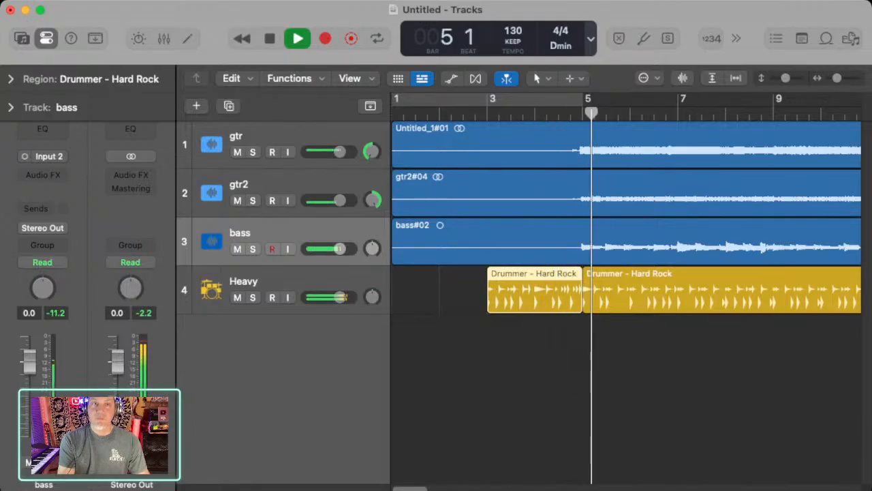
pyautogui.press('space')
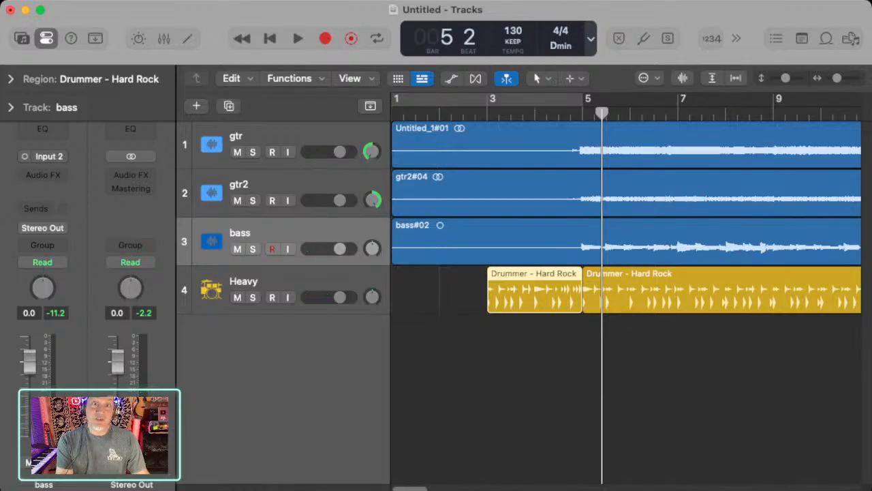
# Trim the start of the drum intro region to bar 4, and play from bar 3 into bar 5 to check it.
pyautogui.moveTo(488, 300); pyautogui.dragTo(536, 299)
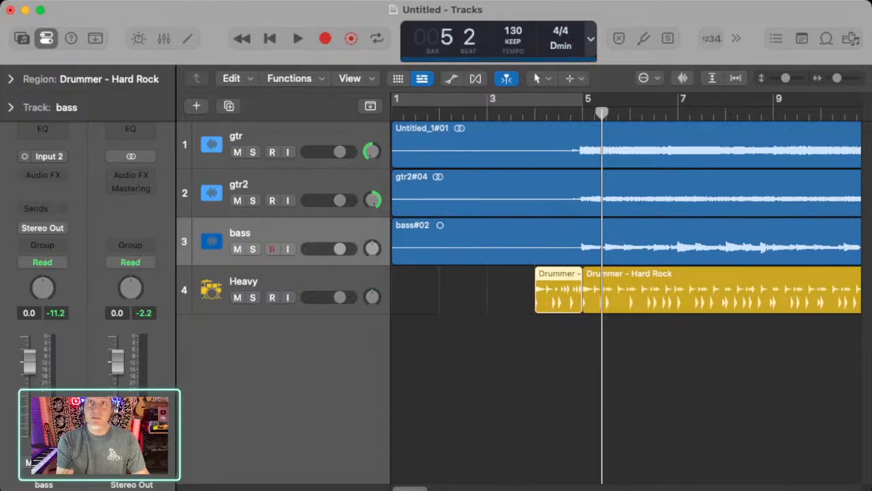
pyautogui.hscroll(1, 625, 288)
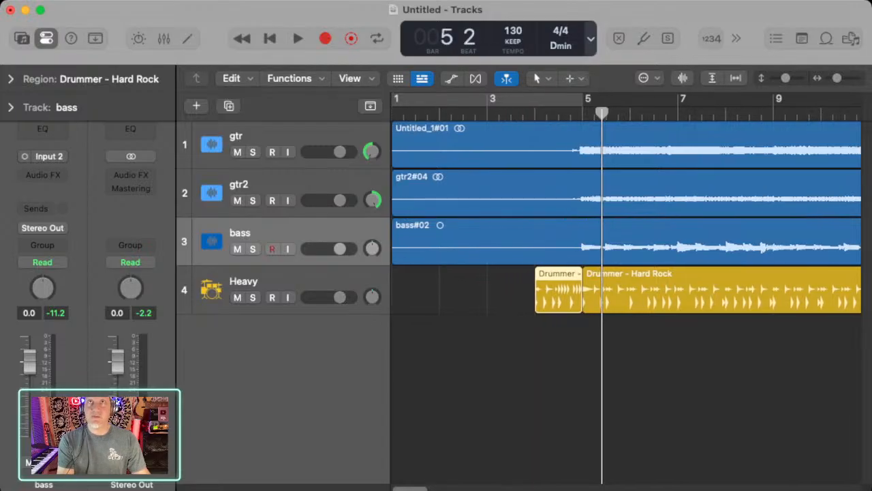
pyautogui.click(484, 114)
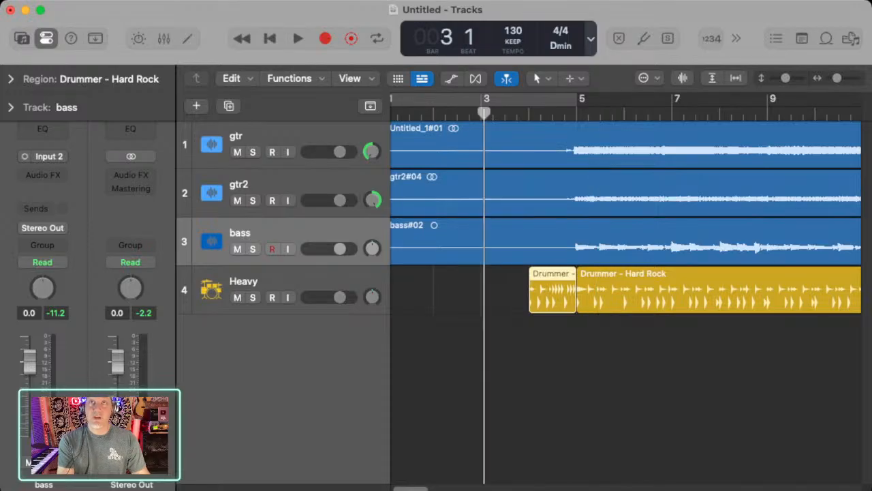
pyautogui.press('space')
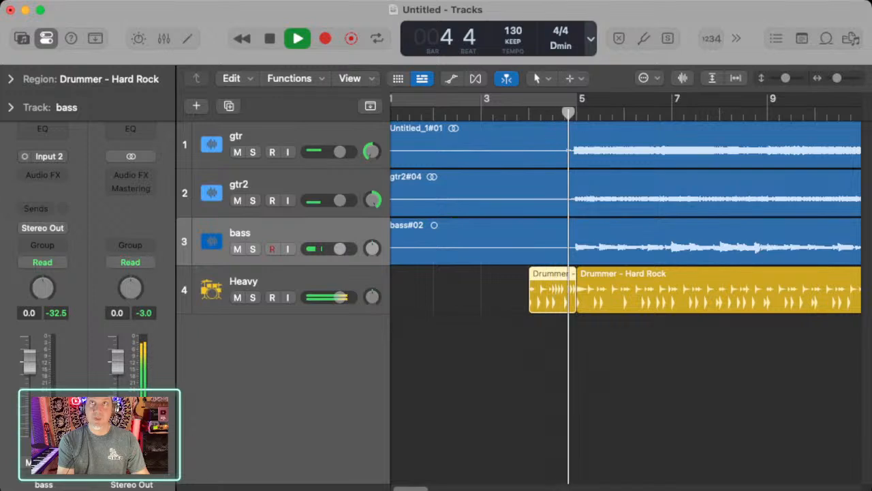
pyautogui.press('space')
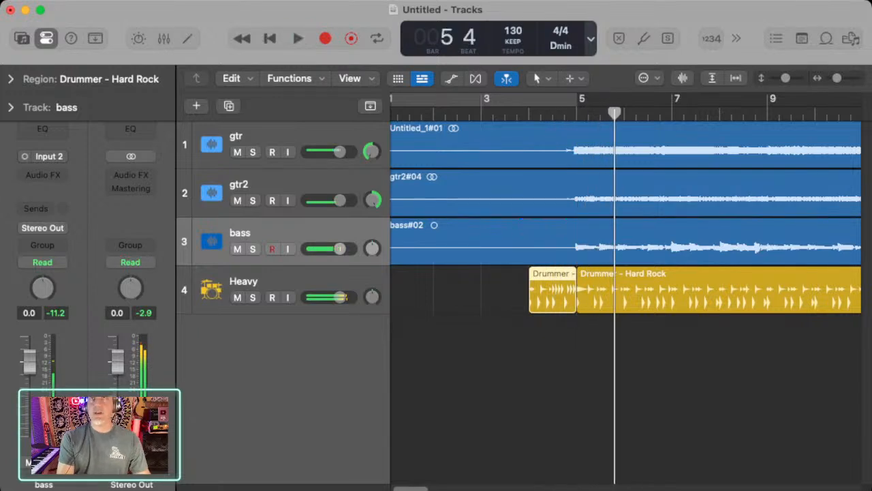
# Zoom the timeline out horizontally to view the arrangement past bar 17.
pyautogui.hscroll(-1, 626, 289)
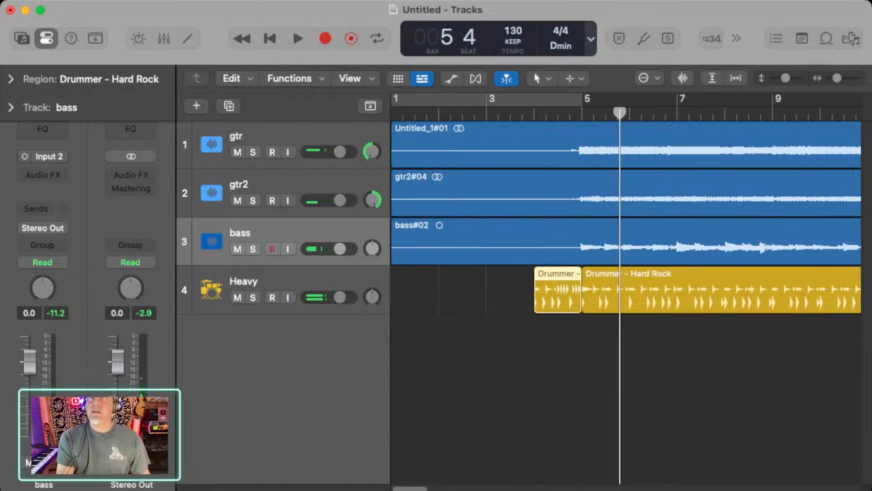
pyautogui.moveTo(837, 78); pyautogui.dragTo(837, 78)
pyautogui.scroll(-5, 626, 289)
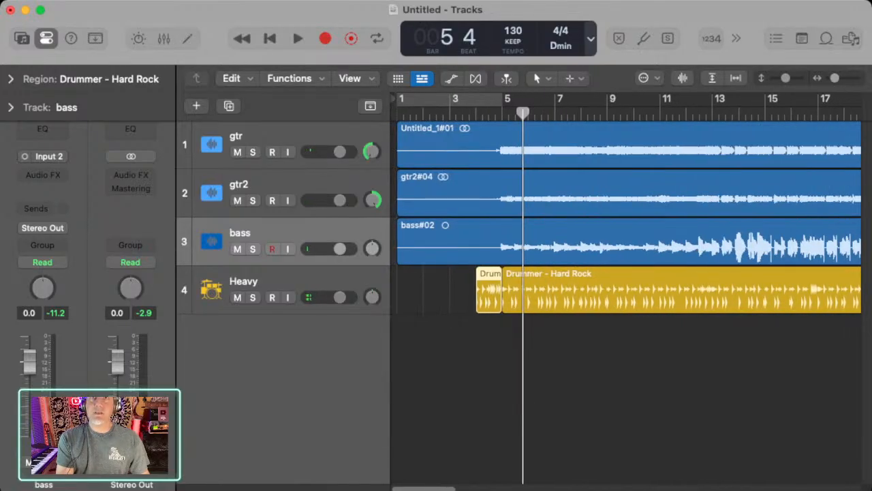
# Split the main Hard Rock drummer region at bar 13, where the guitar and bass riff changes.
pyautogui.scroll(-3, 626, 288)
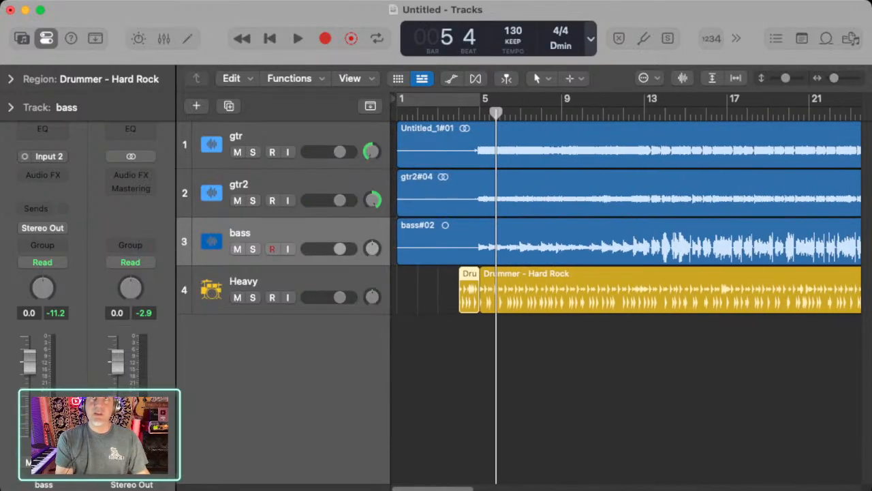
pyautogui.scroll(3, 626, 288)
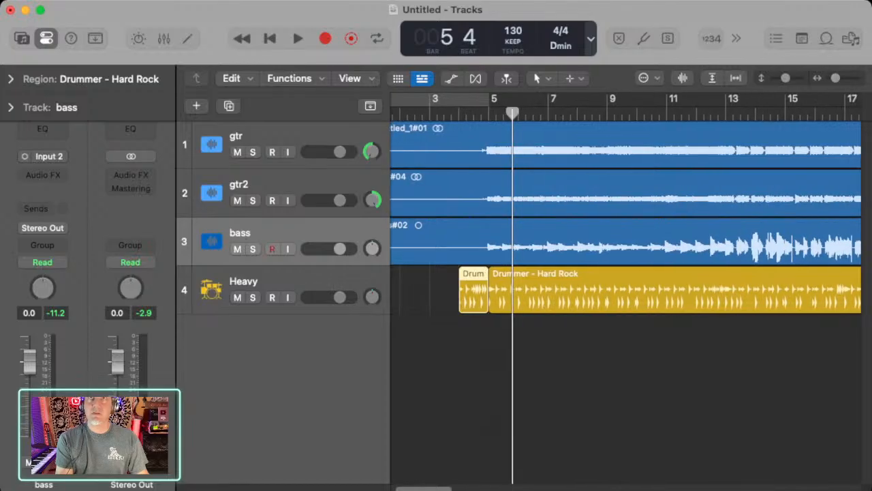
pyautogui.press(',')
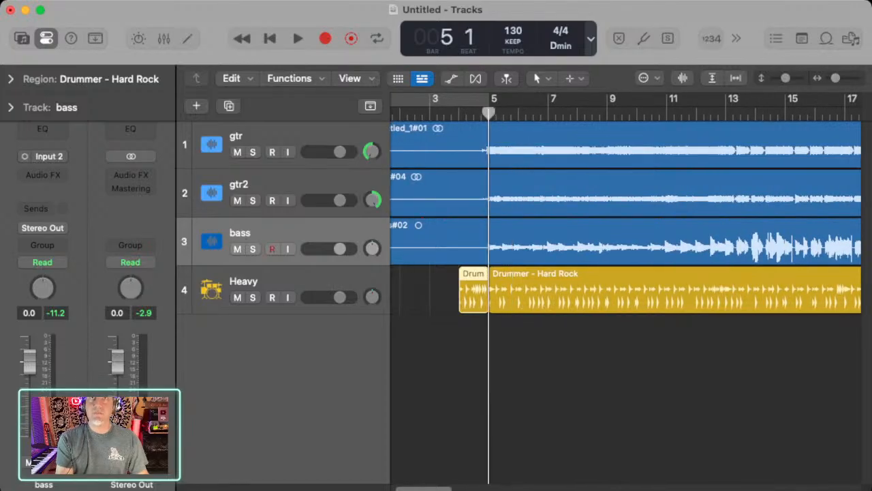
pyautogui.press('.')
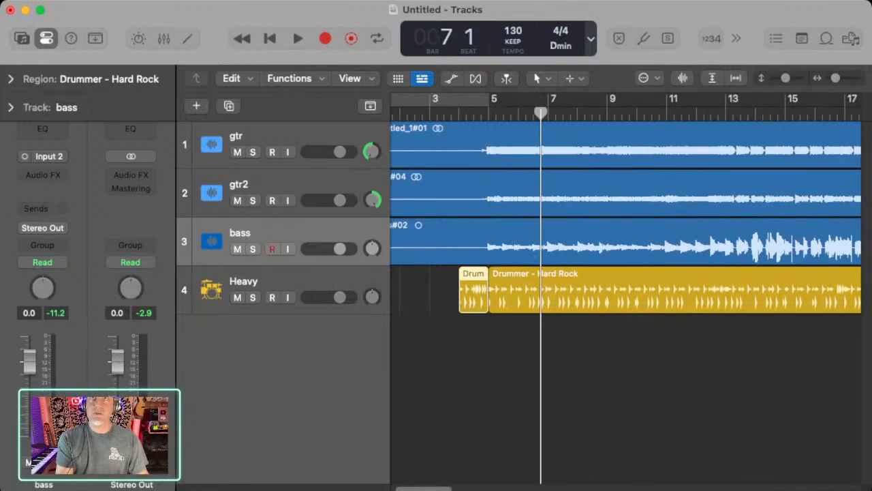
pyautogui.press('.')
pyautogui.press('.')
pyautogui.press('.')
pyautogui.press('.')
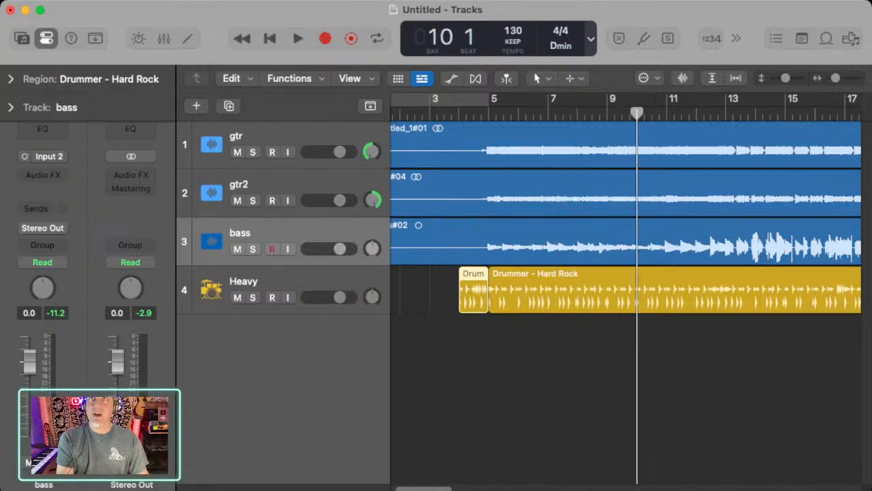
pyautogui.press('.')
pyautogui.press('.')
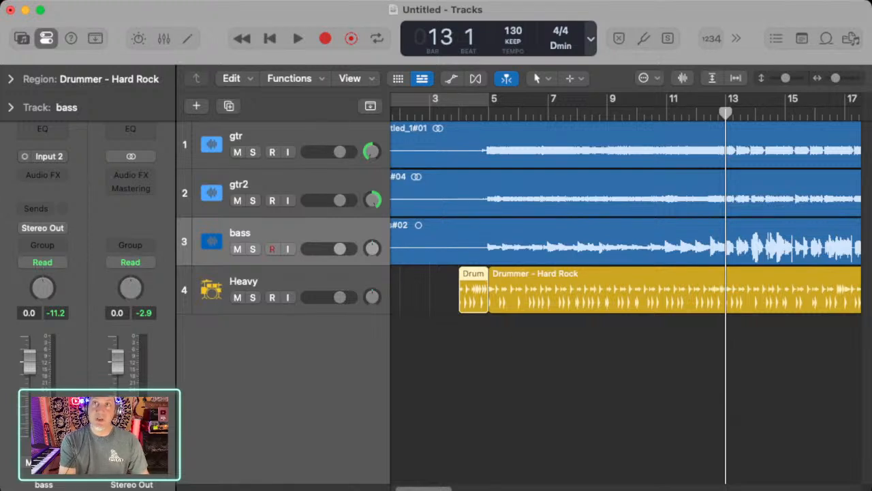
pyautogui.click(659, 290)
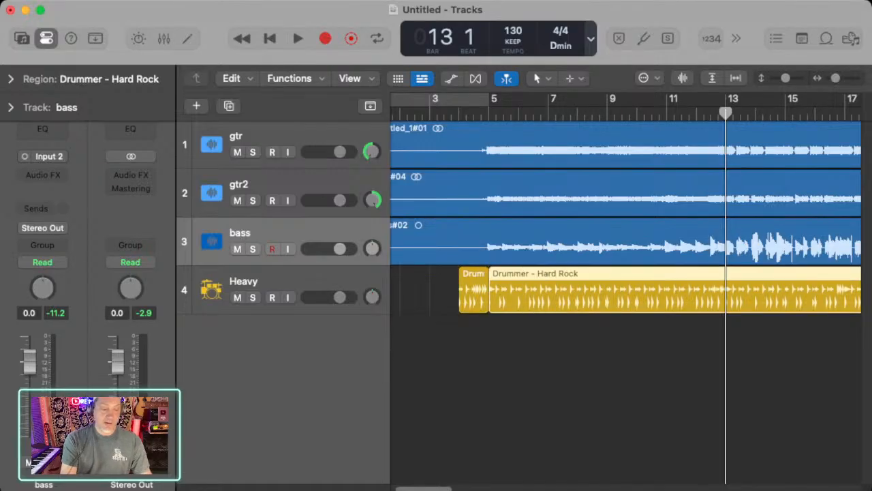
pyautogui.press('super+t')
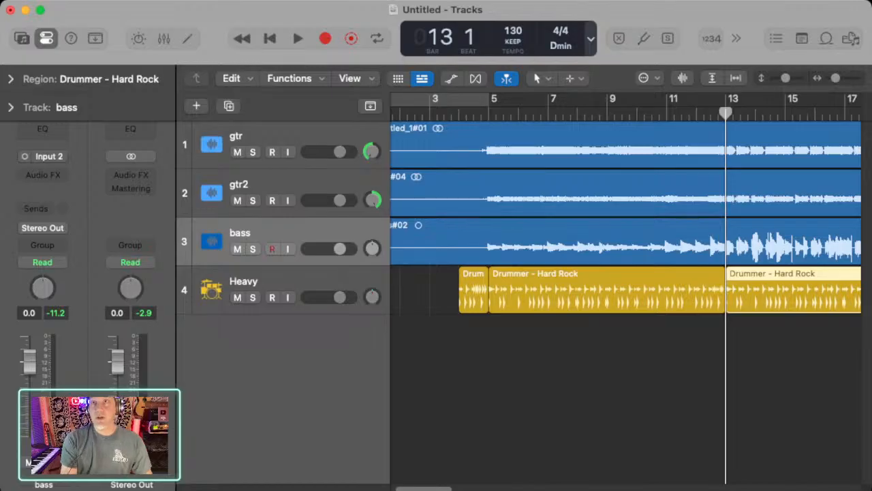
# Select the drummer region from bar 5 to 13 and examine its split point against the guitar and bass waveforms.
pyautogui.press('Left')
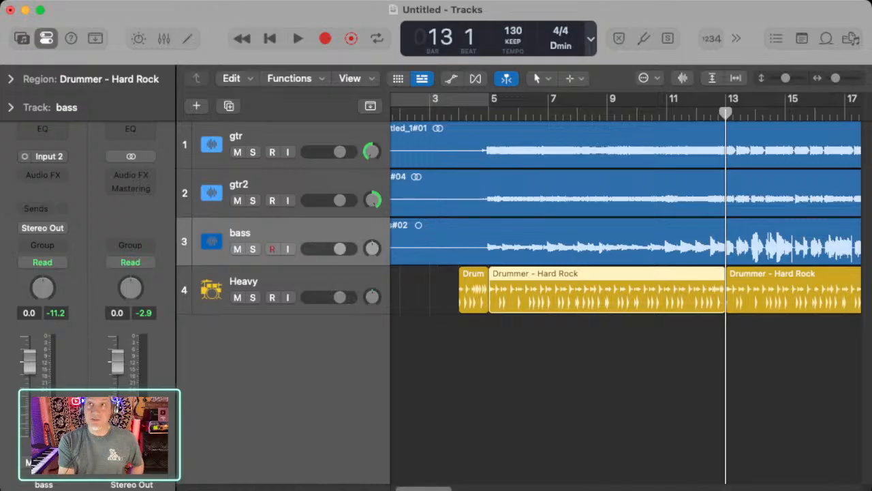
pyautogui.press('super+Left')
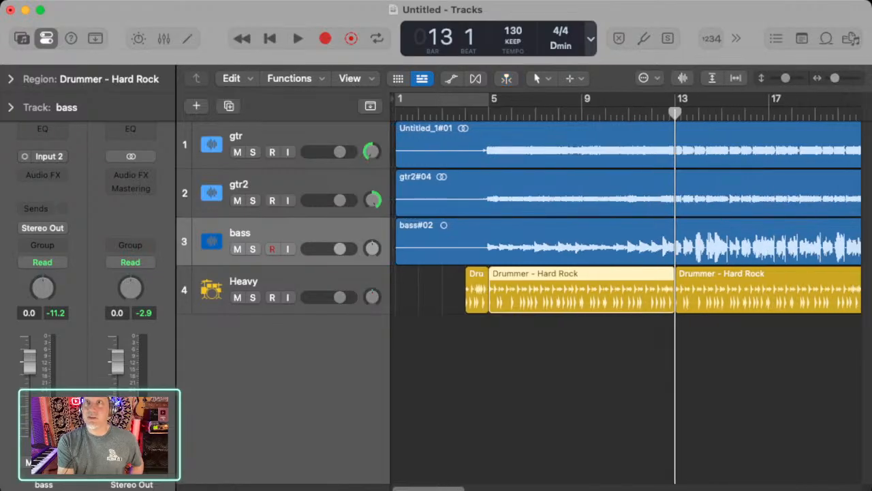
pyautogui.press('super+Right')
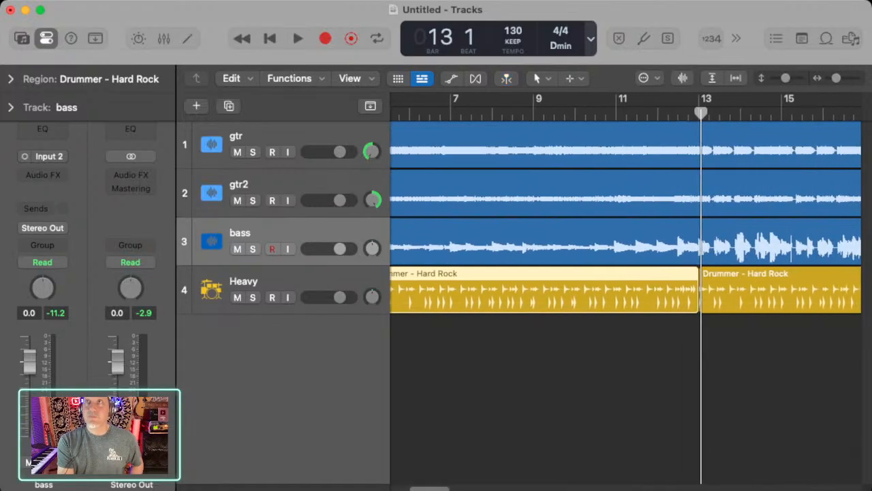
pyautogui.press('super+Right')
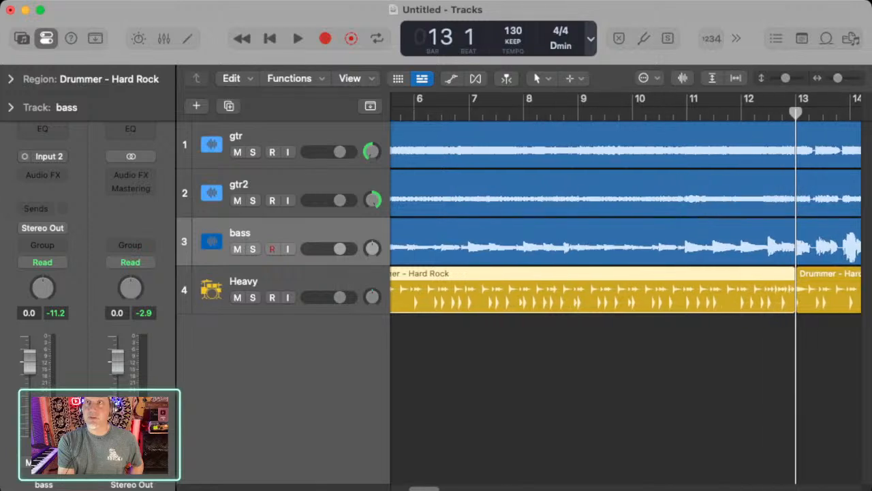
pyautogui.hscroll(5, 625, 218)
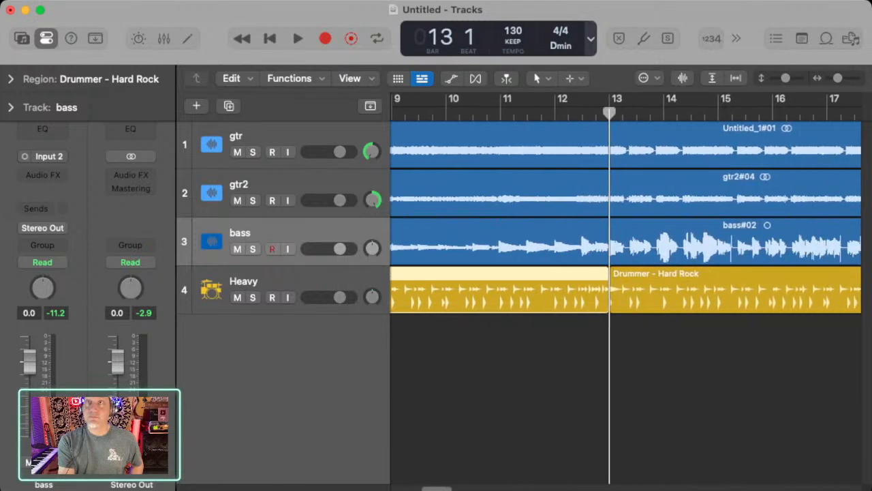
pyautogui.press('super+Right')
pyautogui.hscroll(5, 626, 286)
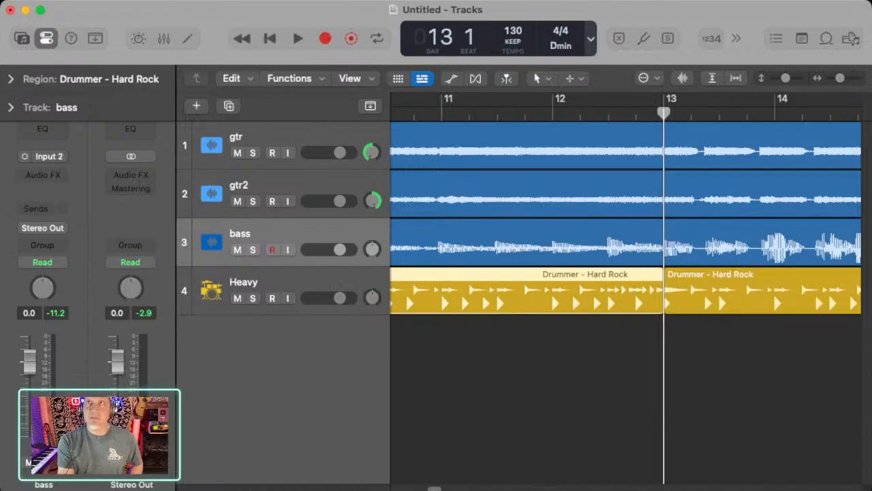
pyautogui.press('super+Left')
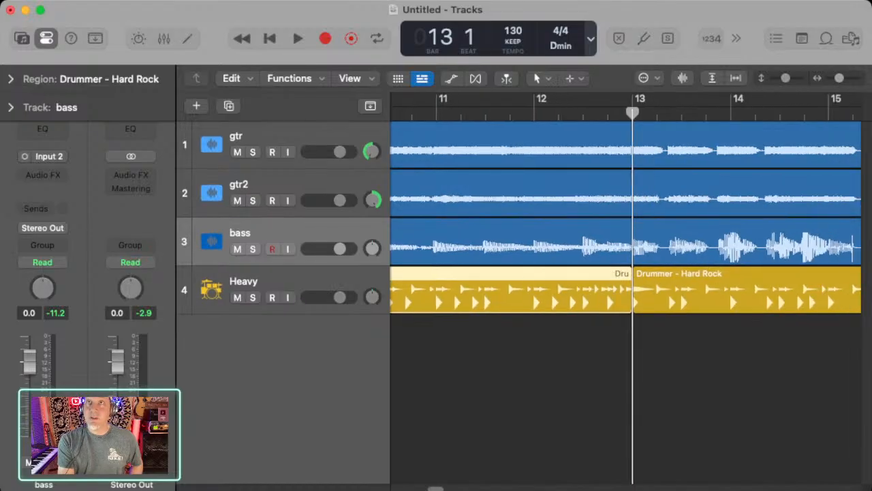
pyautogui.hscroll(-5, 626, 290)
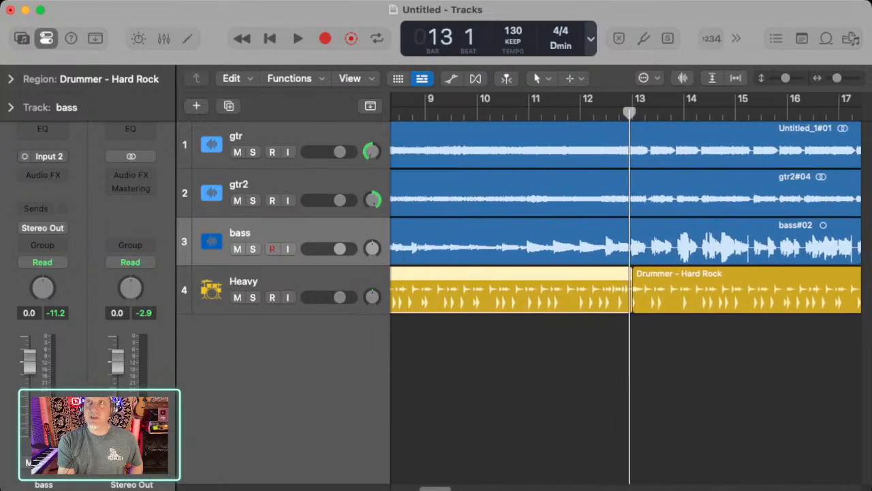
pyautogui.press('super+Left')
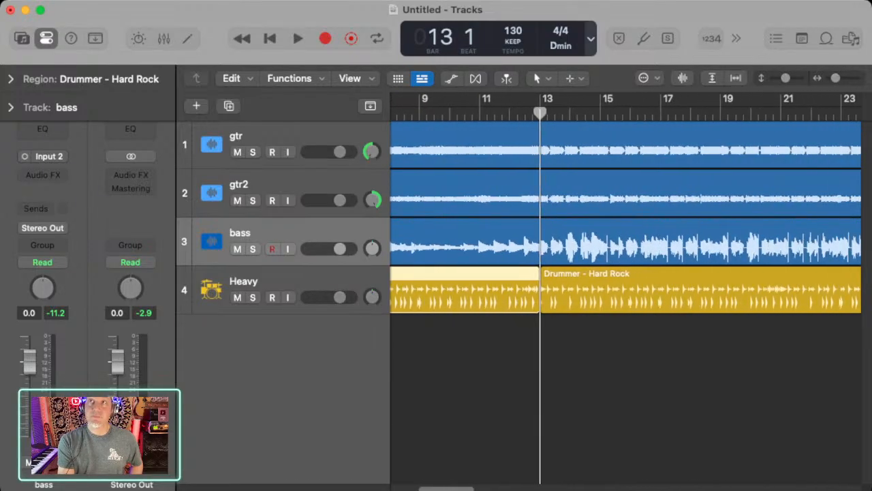
pyautogui.hscroll(-6, 625, 289)
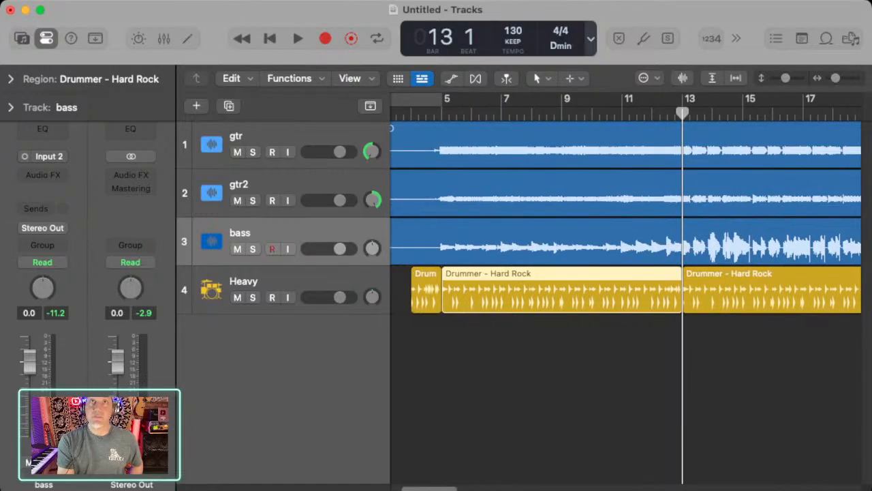
# Play the song from bar 3 beat 3 through the drummer split at bar 13.
pyautogui.click(403, 114)
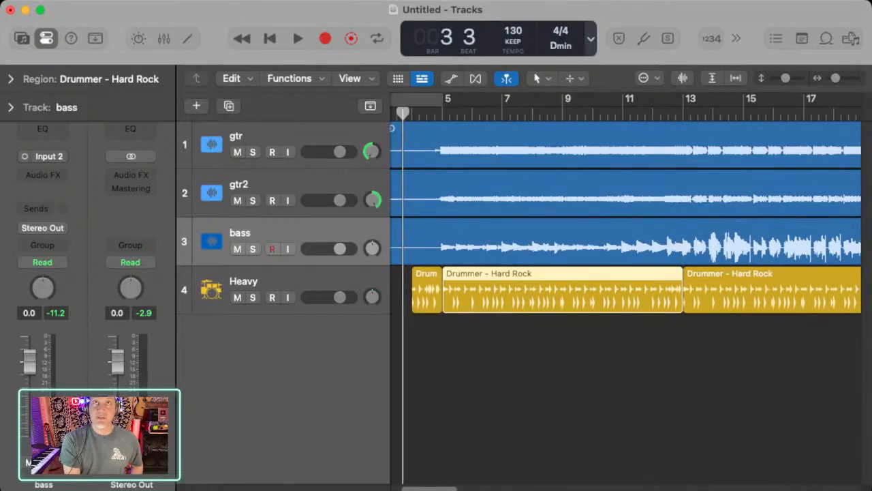
pyautogui.press('space')
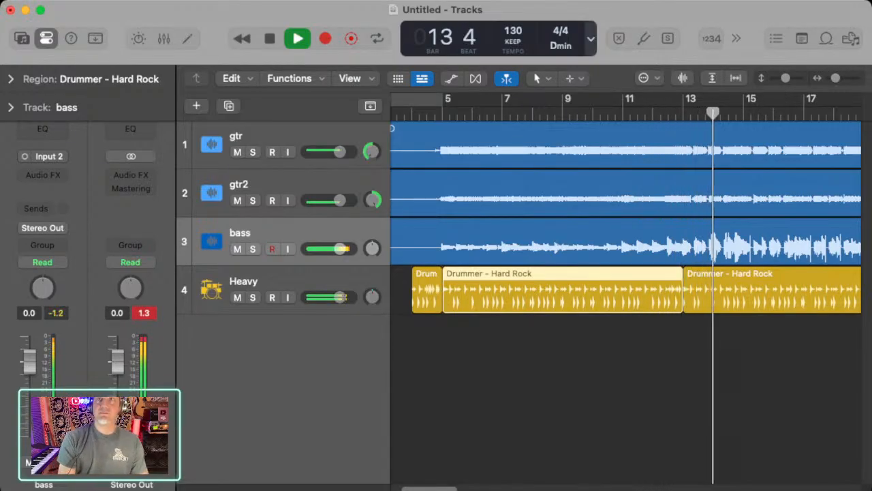
pyautogui.press('space')
# Split the following Hard Rock drummer region at bar 21 and select the section from bar 13 to 21.
pyautogui.hscroll(5, 626, 286)
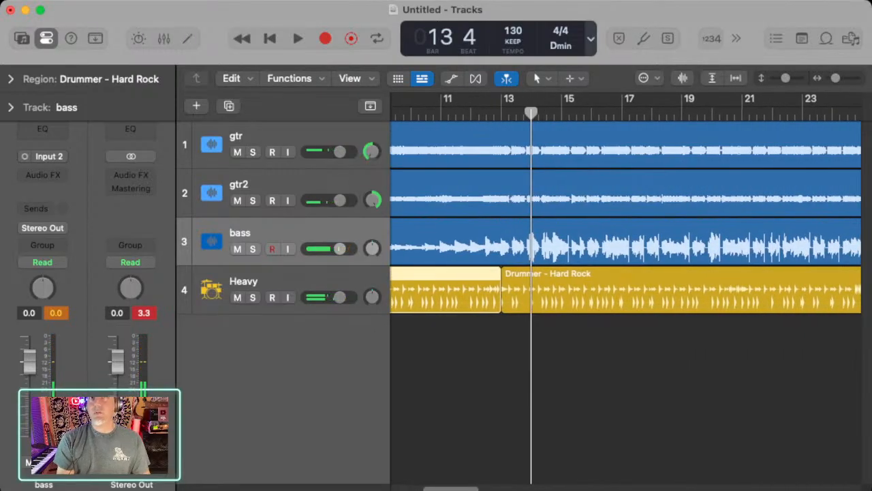
pyautogui.press(',')
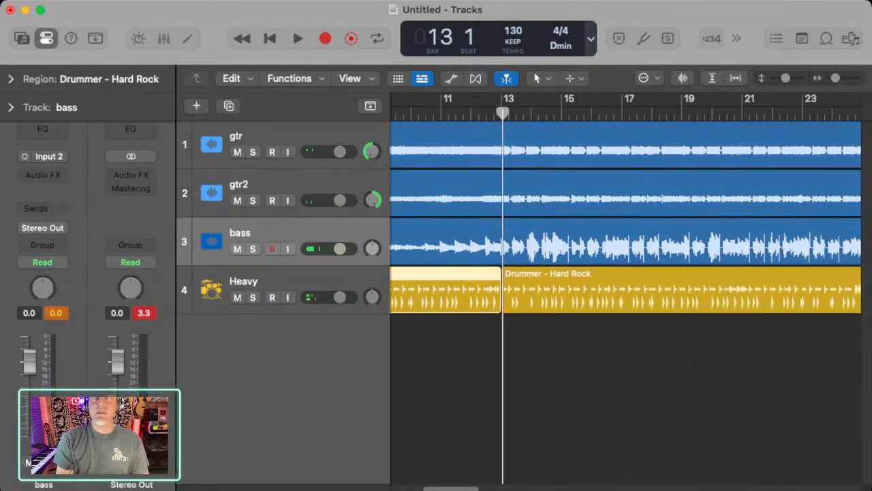
pyautogui.press(',')
pyautogui.press('.')
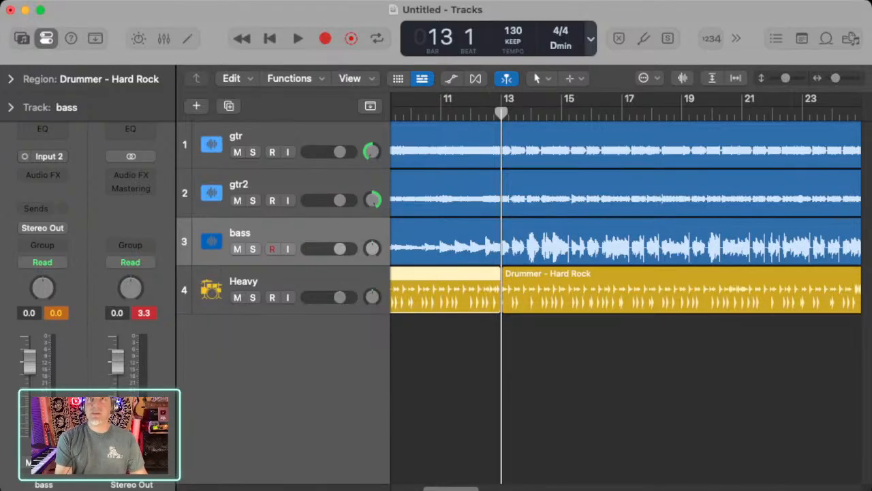
pyautogui.hscroll(1, 626, 286)
pyautogui.hscroll(-1, 625, 286)
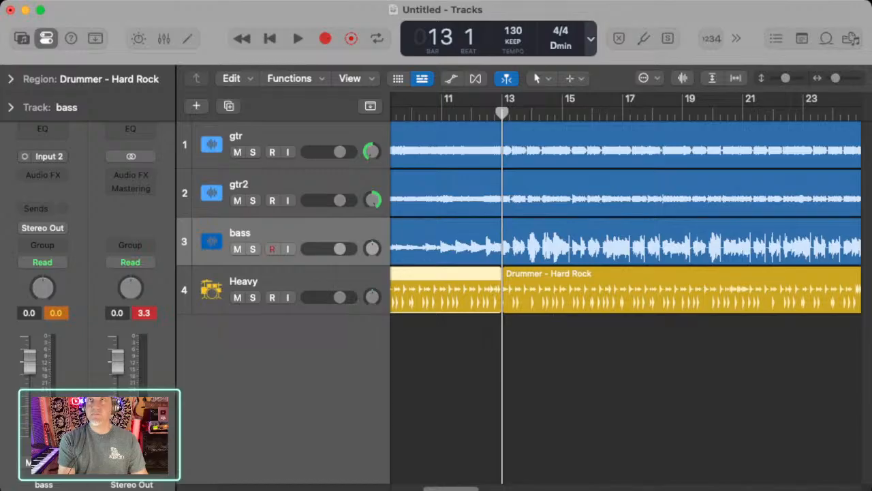
pyautogui.hotkey('shift', '.')
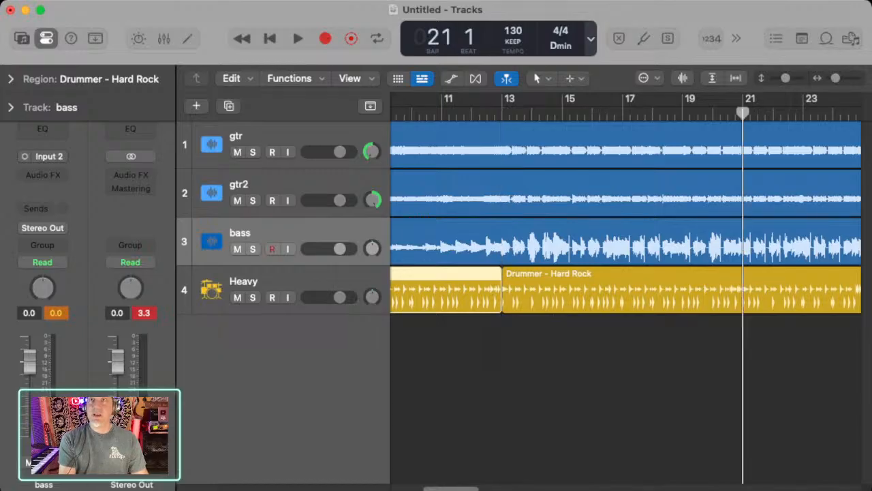
pyautogui.hscroll(1, 625, 286)
pyautogui.click(675, 290)
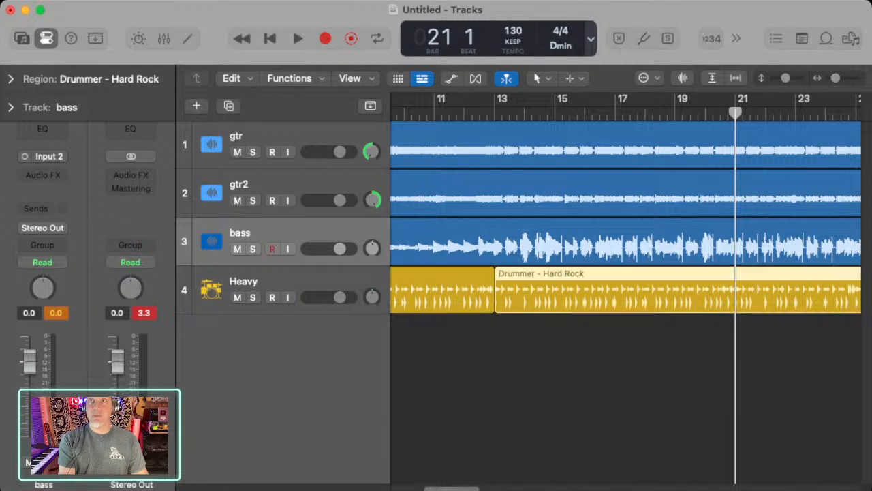
pyautogui.press('super+t')
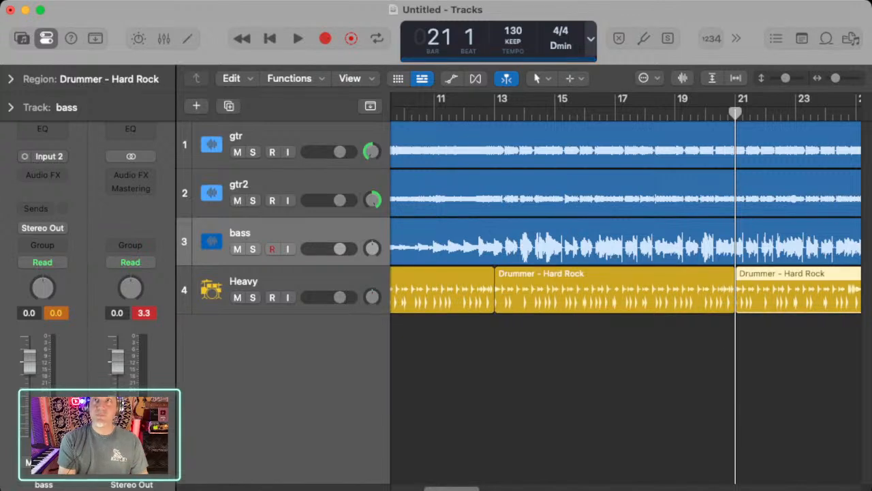
pyautogui.press('Left')
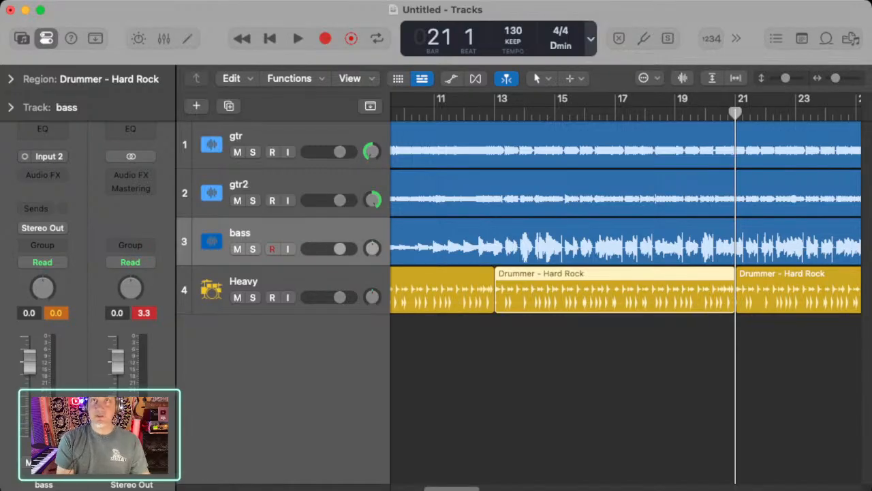
# Play the section from bar 13 and stop at the drummer split at bar 21.
pyautogui.hotkey('shift', ',')
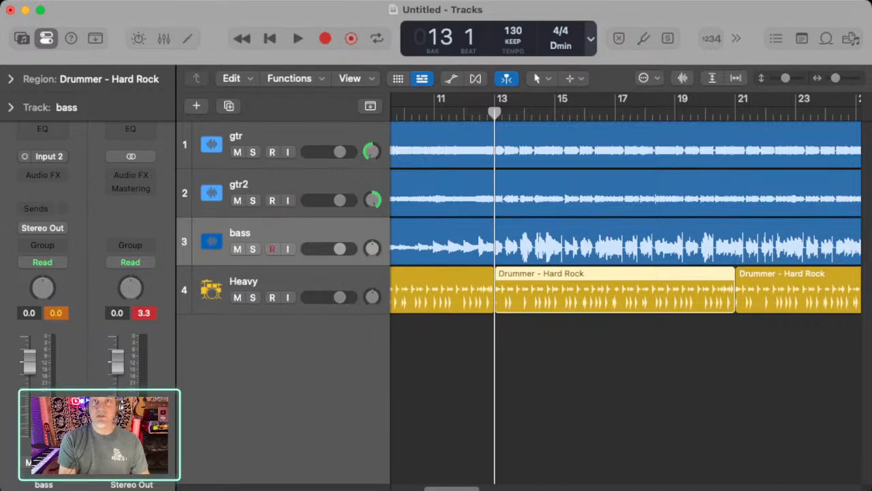
pyautogui.hscroll(2, 626, 289)
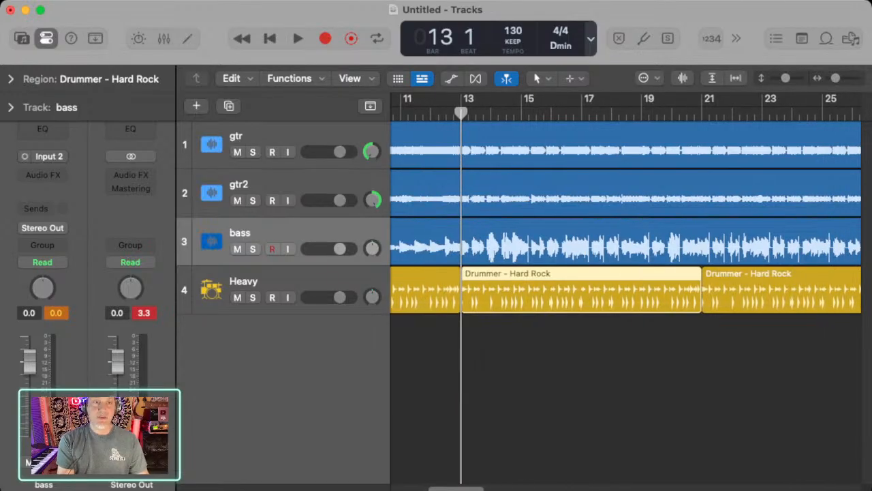
pyautogui.press('space')
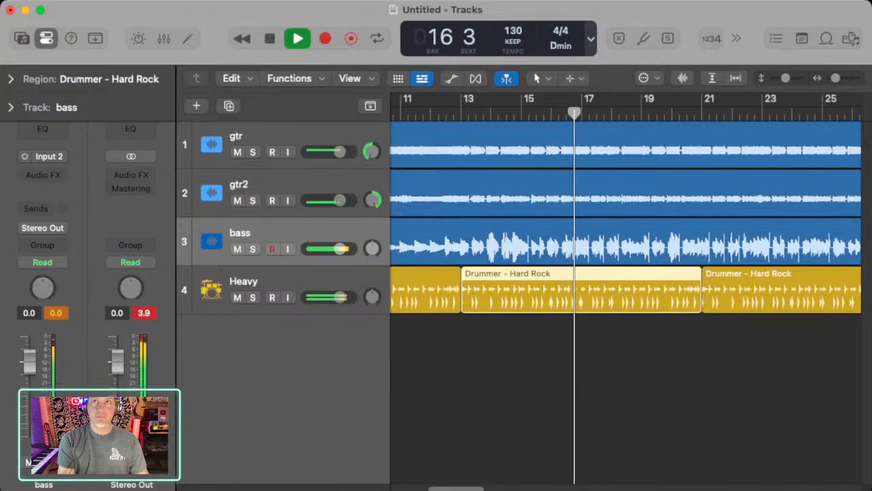
pyautogui.hscroll(5, 625, 289)
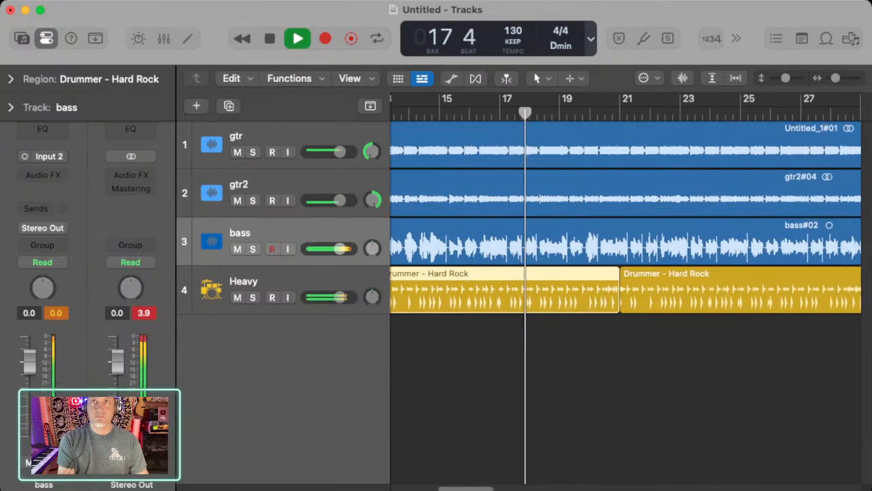
pyautogui.hscroll(2, 626, 289)
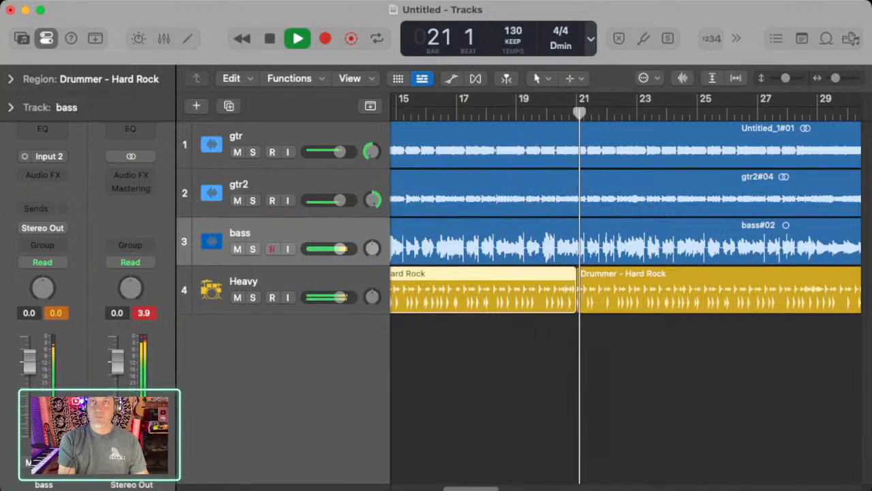
pyautogui.press('space')
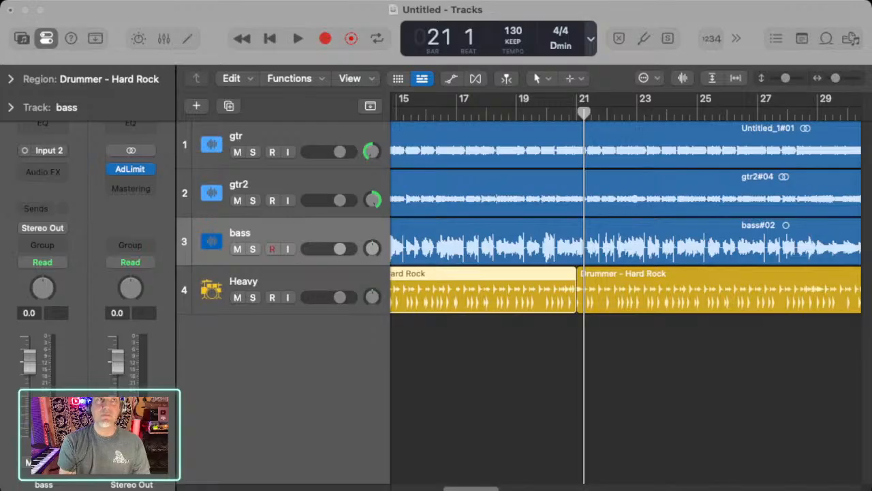
# Play the song from bar 21 and split the Hard Rock drummer region at bar 29.
pyautogui.press('space')
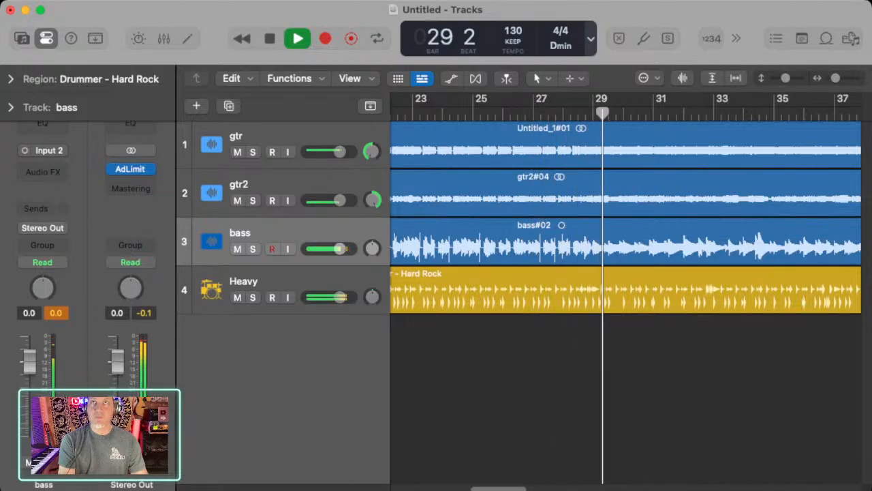
pyautogui.press('space')
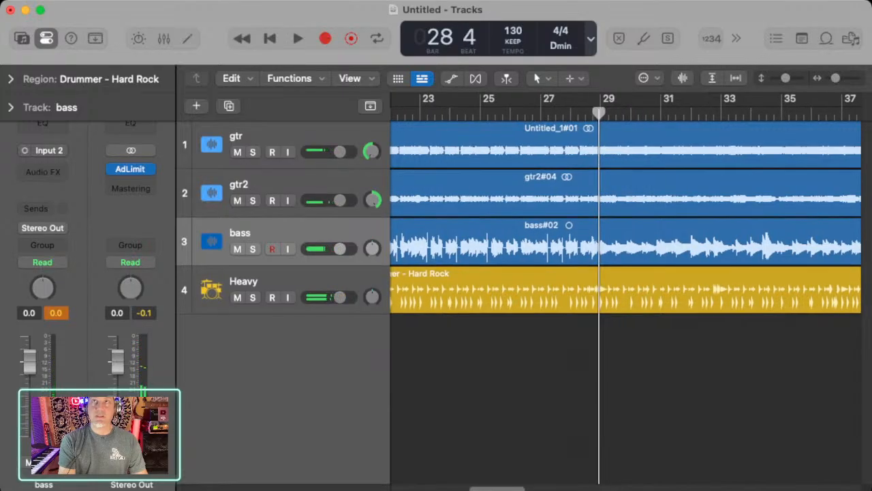
pyautogui.hotkey('ctrl', '.')
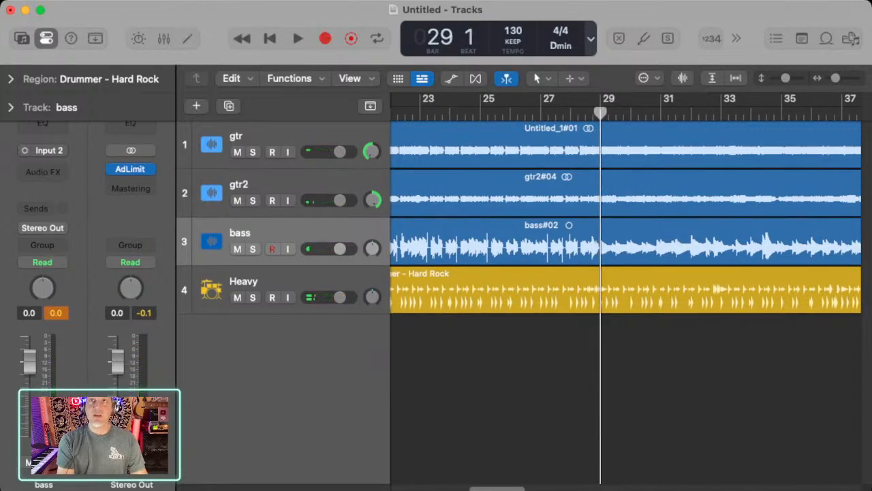
pyautogui.click(625, 290)
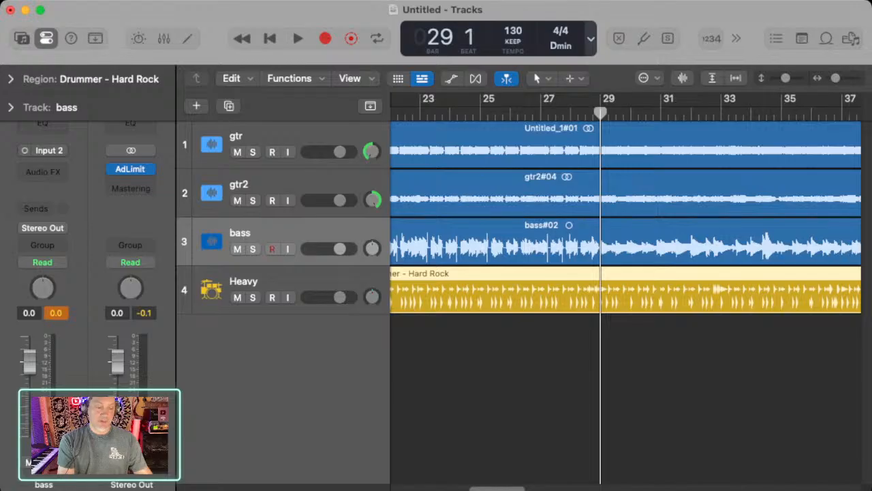
pyautogui.press('super+t')
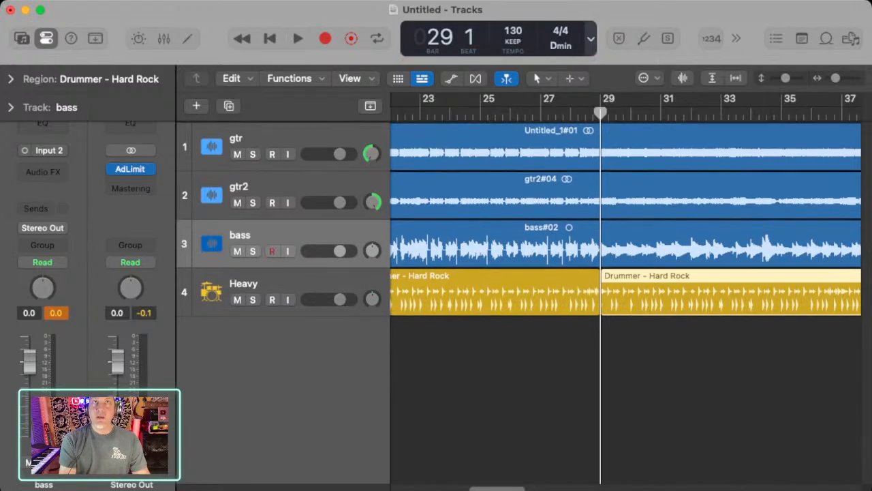
pyautogui.hscroll(1, 626, 288)
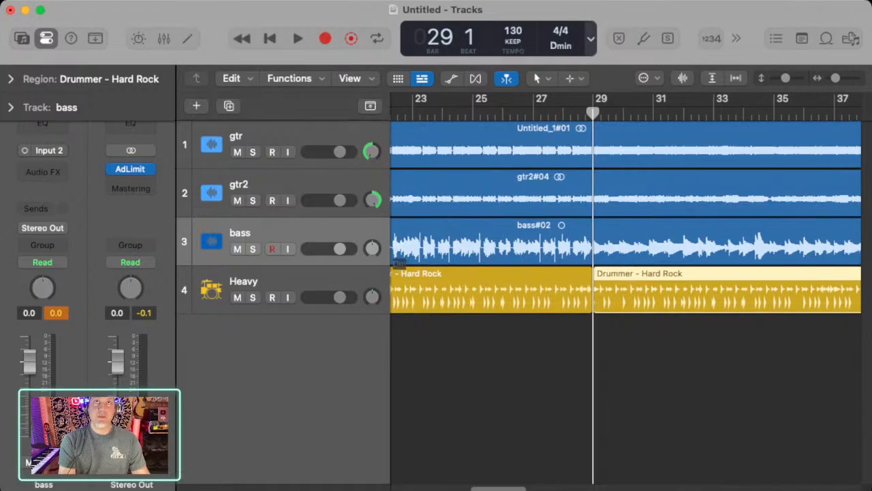
# Add a marker named chorus at bar 29, showing the global tracks only while creating it.
pyautogui.press('g')
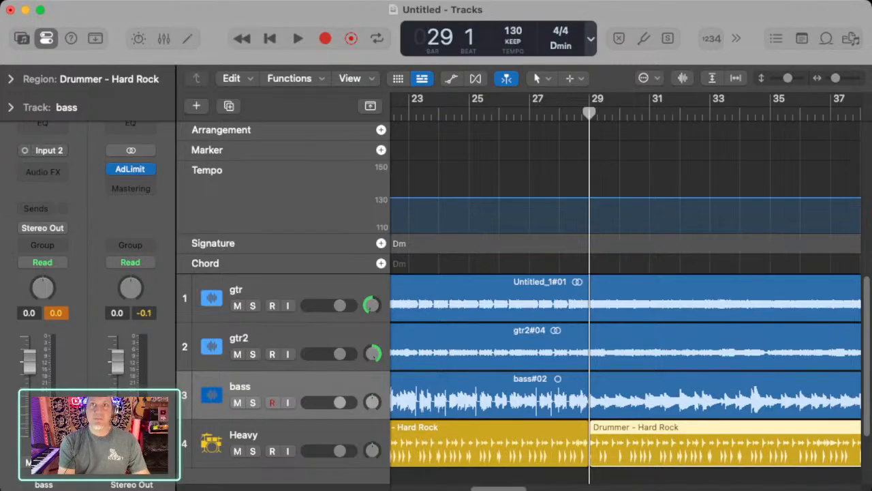
pyautogui.scroll(-3, 625, 341)
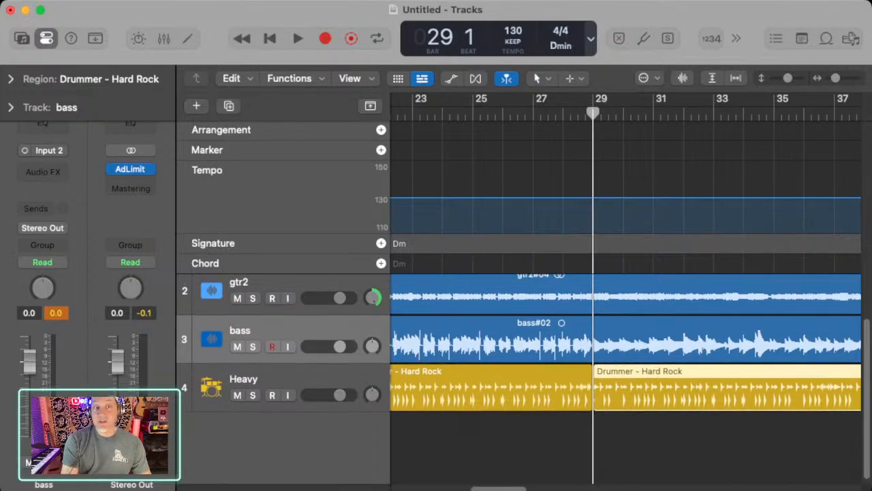
pyautogui.hscroll(5, 626, 341)
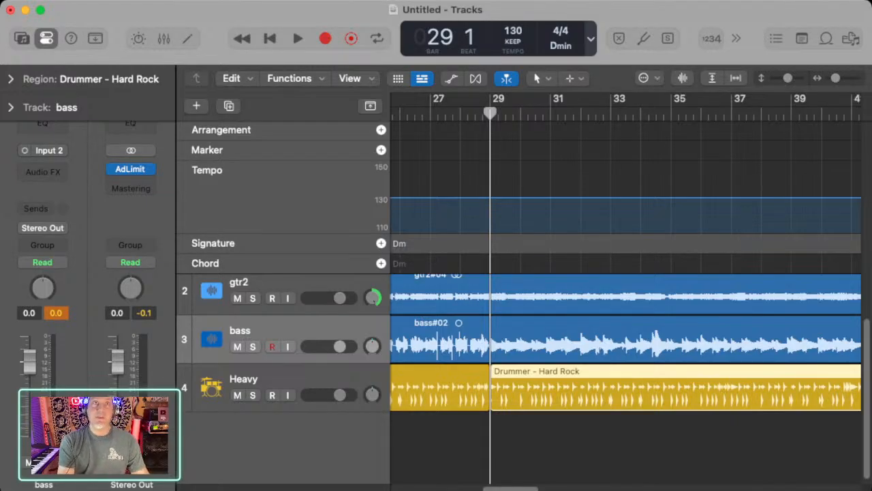
pyautogui.hscroll(-1, 626, 340)
pyautogui.scroll(1, 626, 341)
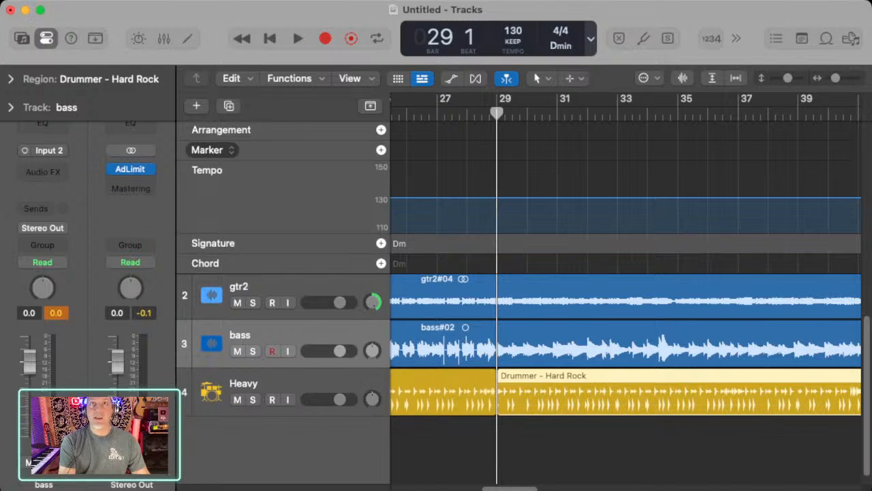
pyautogui.click(381, 150)
pyautogui.hotkey('alt', 'shift', "'")
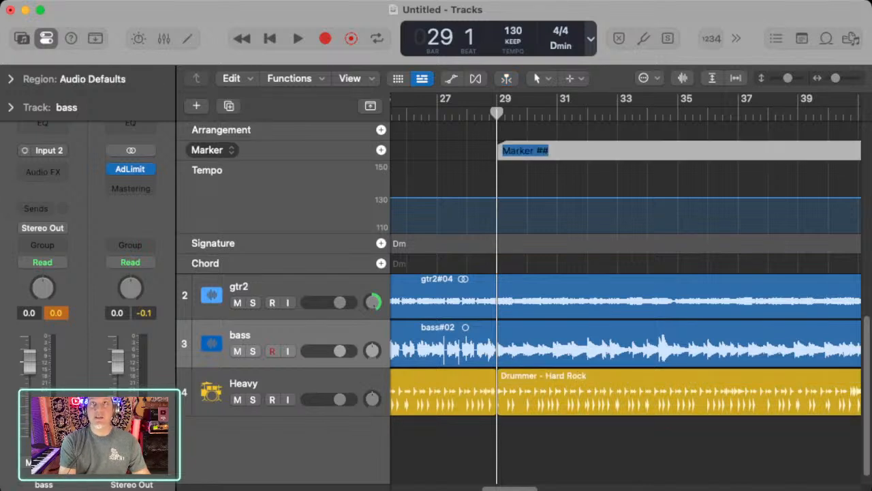
pyautogui.write('chorus')
pyautogui.press('Return')
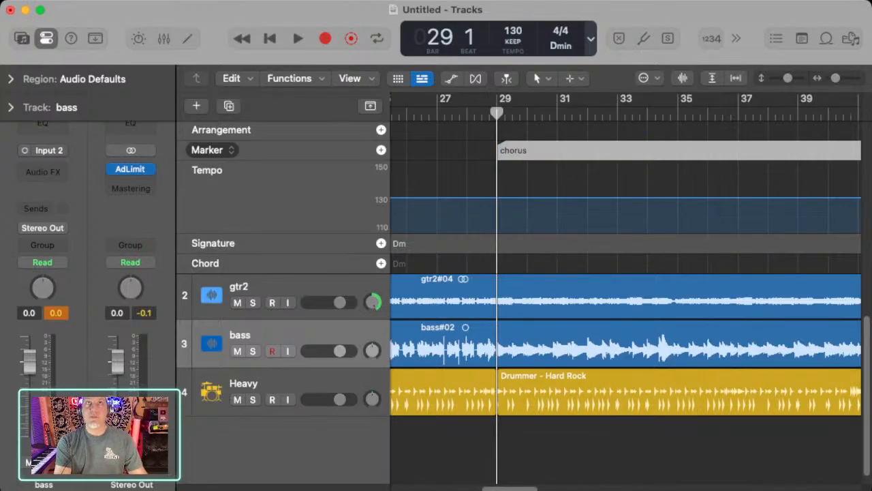
pyautogui.press('g')
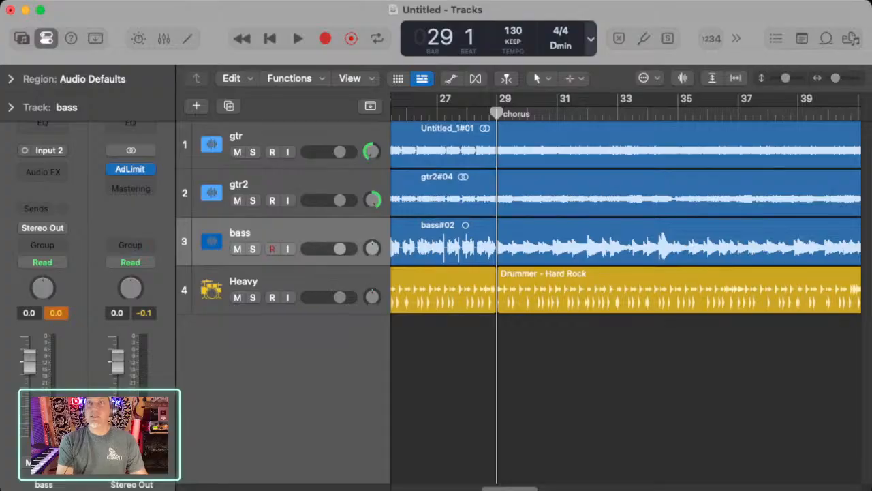
# Select the drummer region starting at the chorus marker and play the song from bar 29 to just past bar 45.
pyautogui.press('z')
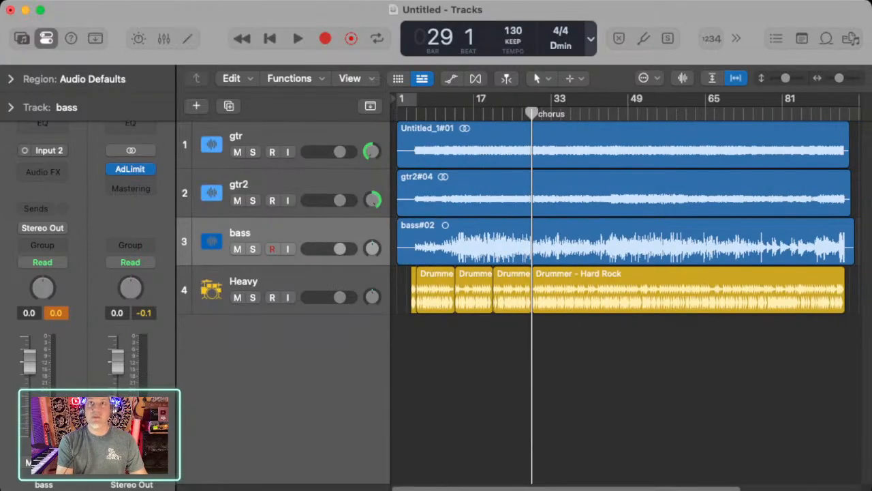
pyautogui.click(614, 290)
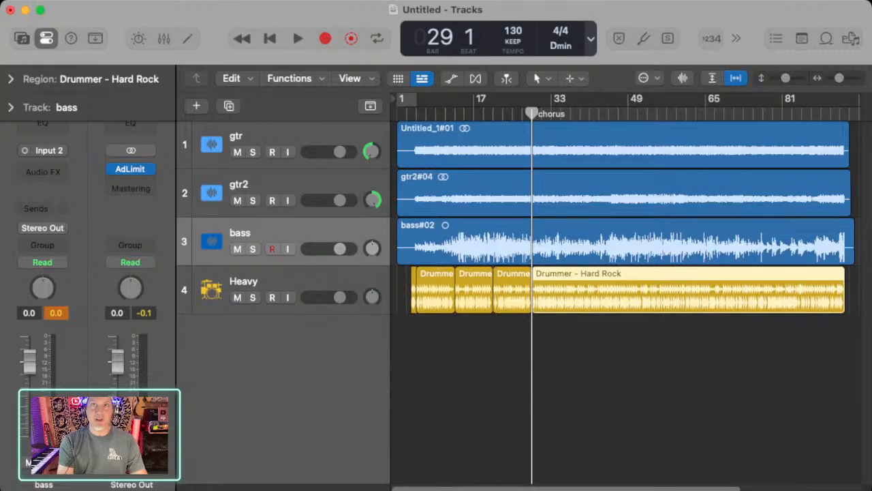
pyautogui.press('space')
pyautogui.press('super+Right')
pyautogui.press('super+Right')
pyautogui.press('super+Right')
pyautogui.press('super+Right')
pyautogui.press('super+Right')
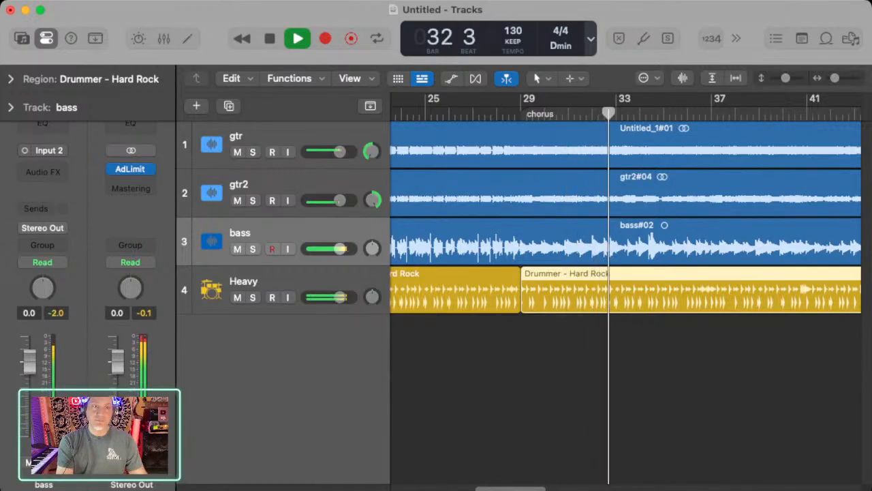
pyautogui.hscroll(3, 625, 289)
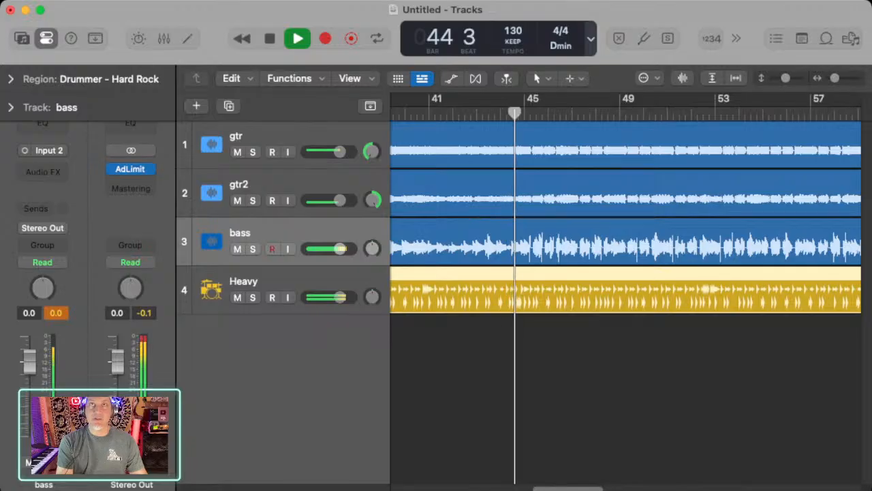
pyautogui.press('space')
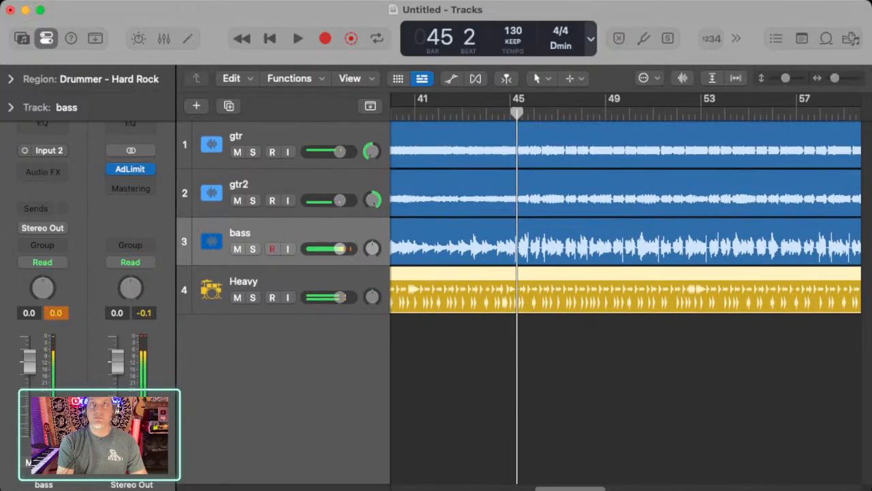
# Move the playhead to bar 45 and add a marker named verse2 there, hiding the global tracks when done.
pyautogui.press(',')
pyautogui.press(',')
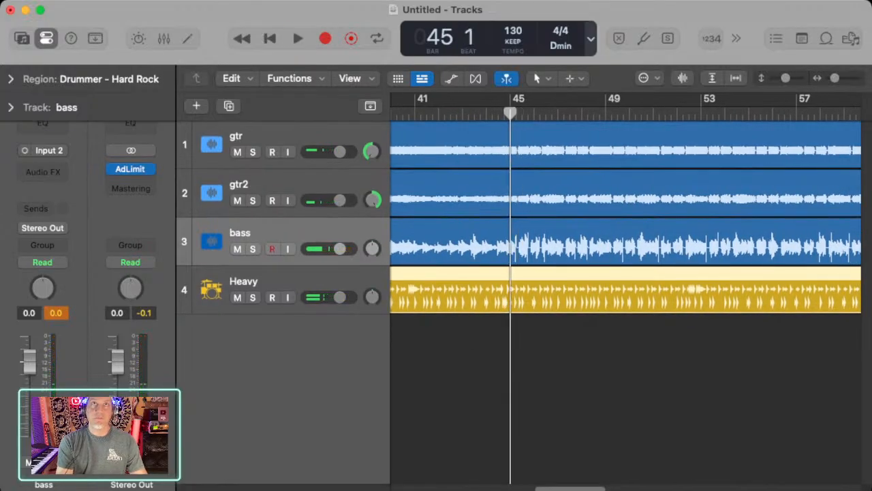
pyautogui.press('g')
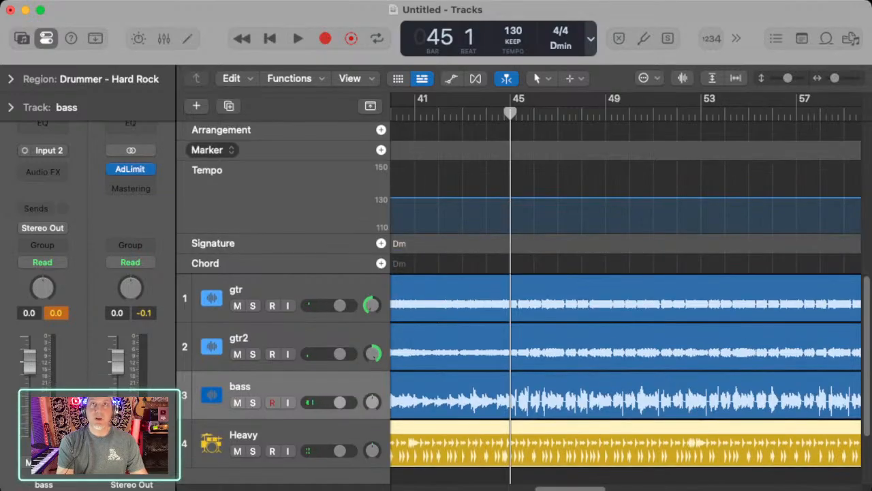
pyautogui.click(380, 150)
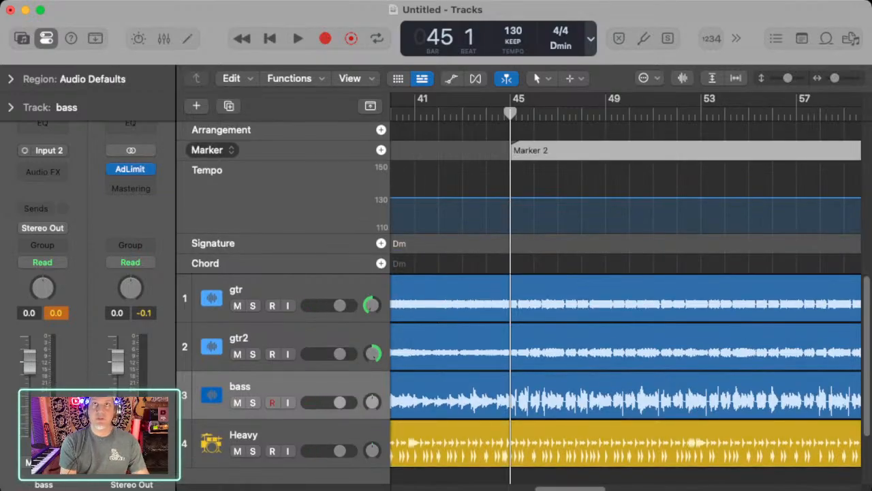
pyautogui.hotkey('shift', "'")
pyautogui.write('verse2')
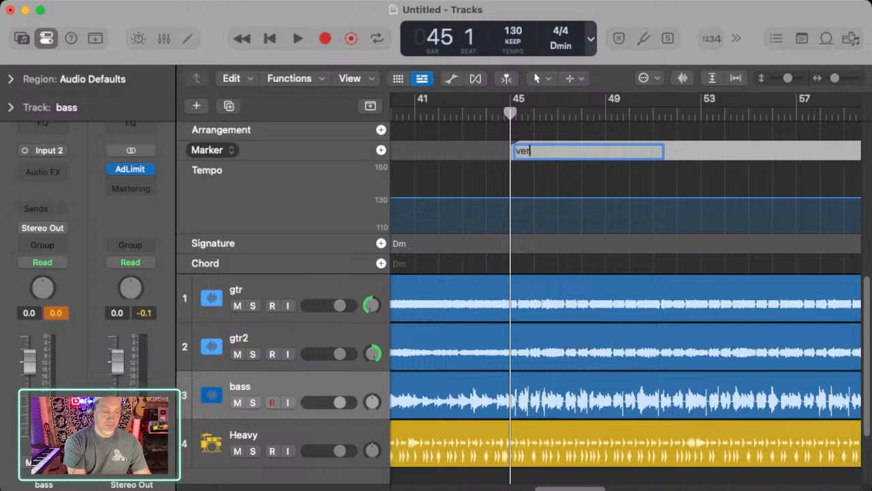
pyautogui.press('Return')
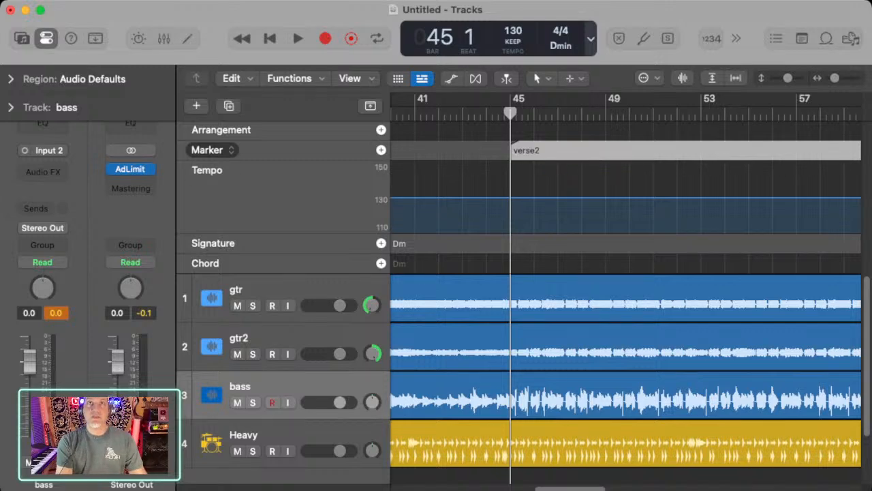
pyautogui.press('g')
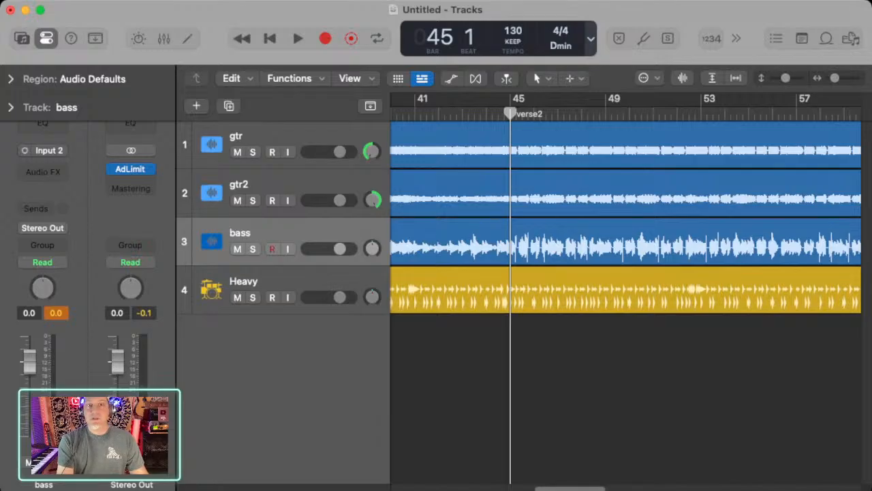
# Select the bass region and add a Channel EQ with a low cut to the bass, gtr2 and gtr channels.
pyautogui.hscroll(1, 625, 286)
pyautogui.click(613, 242)
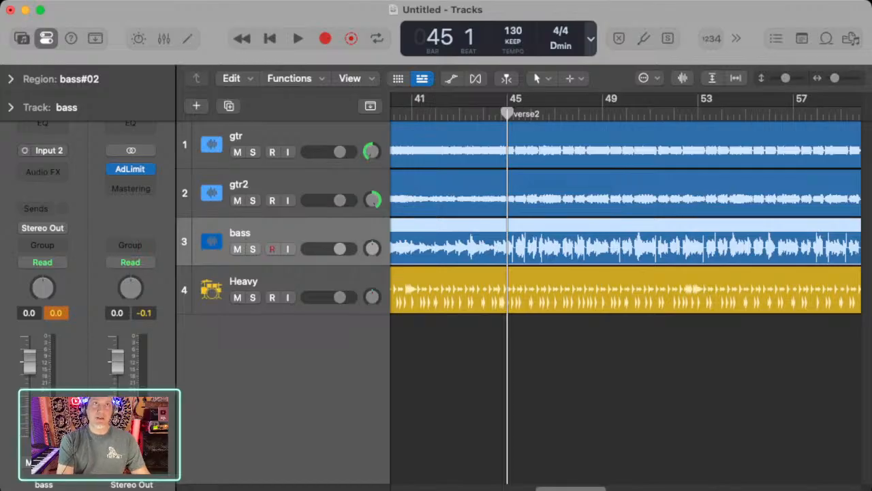
pyautogui.hscroll(-2, 626, 289)
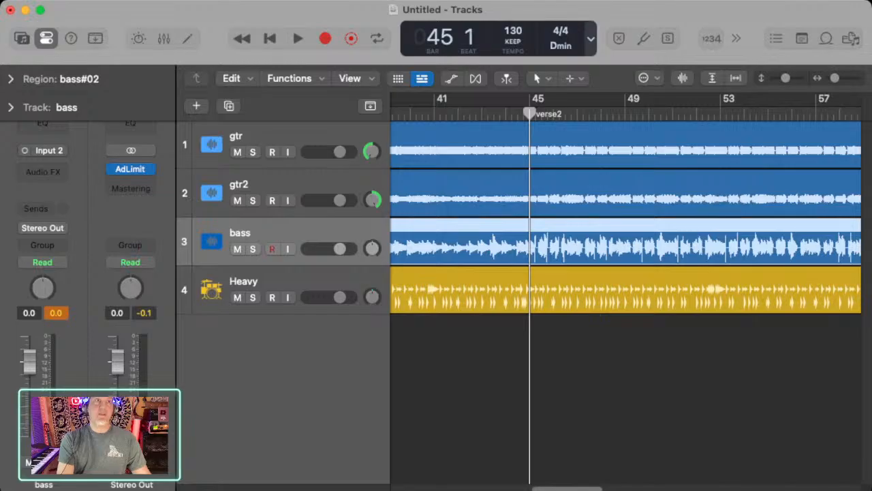
pyautogui.press('space')
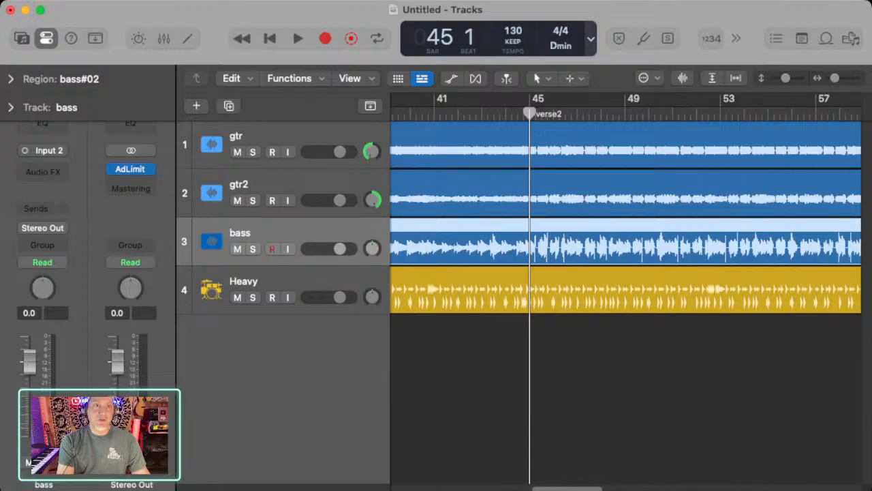
pyautogui.click(42, 125)
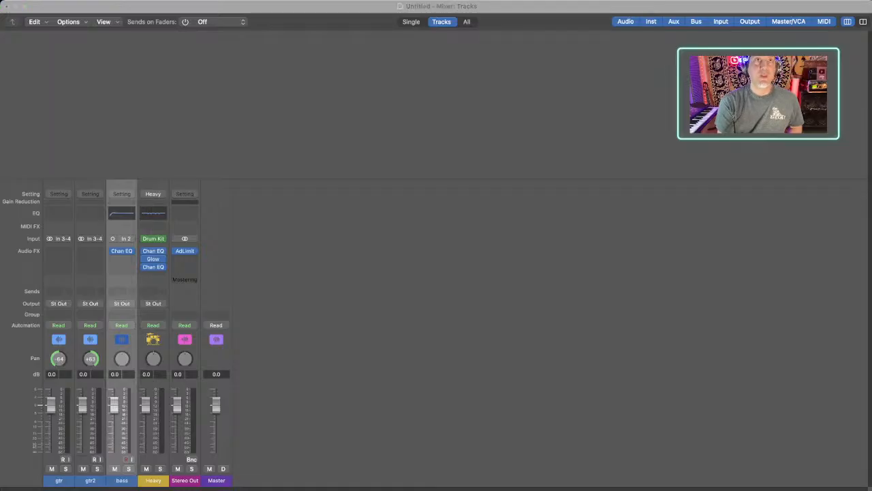
pyautogui.press('Up')
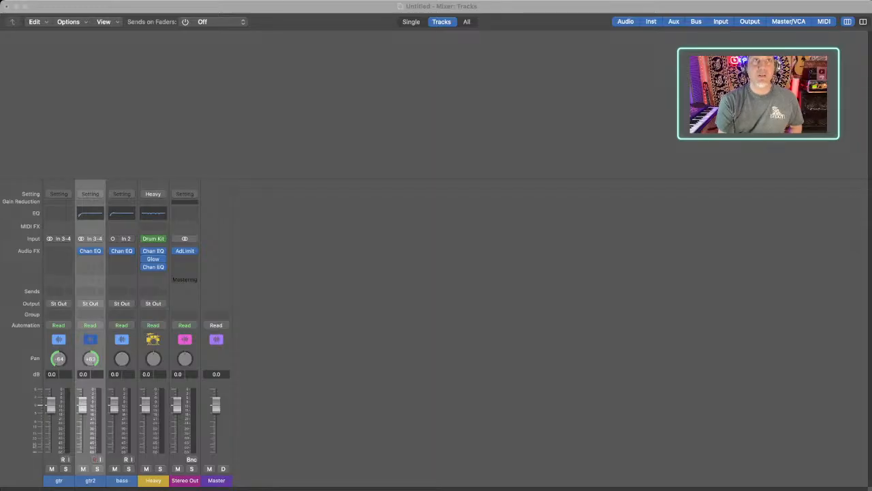
pyautogui.click(59, 481)
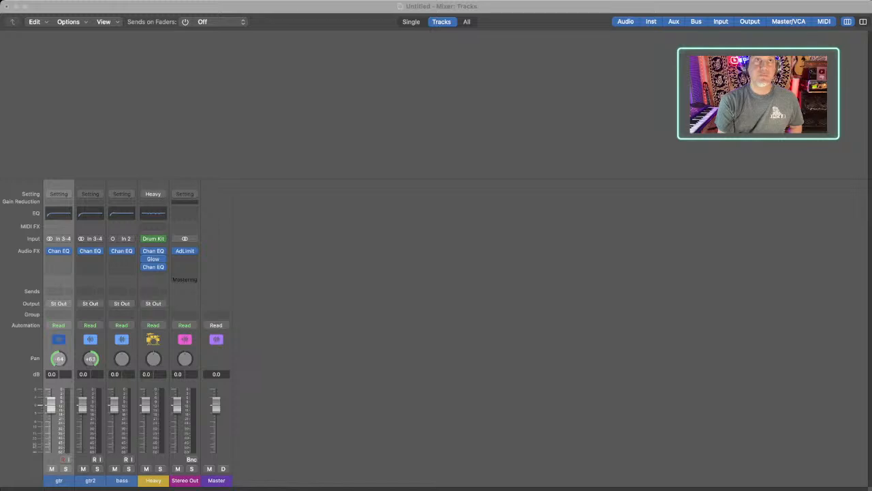
# Return to the bass channel and insert a Compressor after its Channel EQ.
pyautogui.click(122, 481)
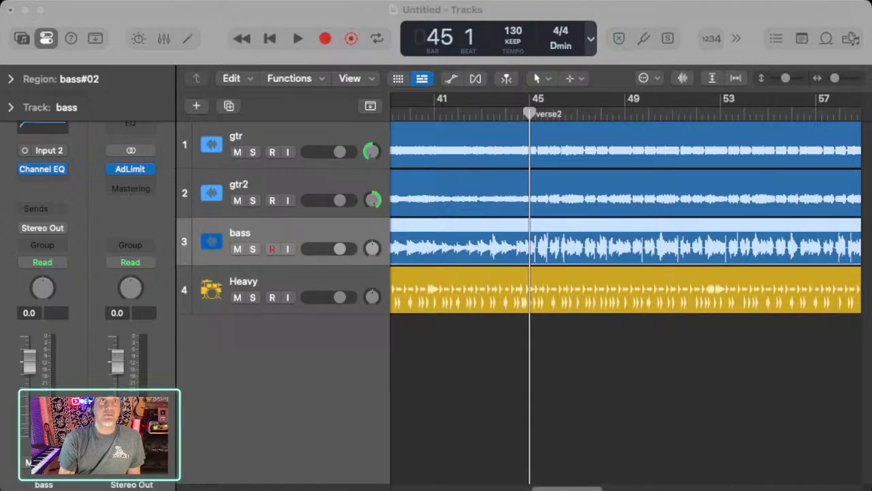
pyautogui.hscroll(1, 626, 286)
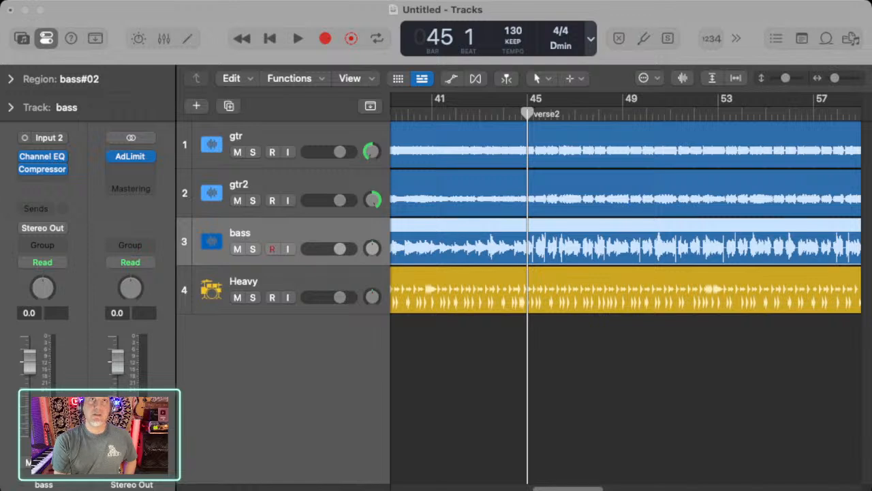
# Solo the bass track and play it from bar 45, and turn solo off during playback to hear the full mix.
pyautogui.press('s')
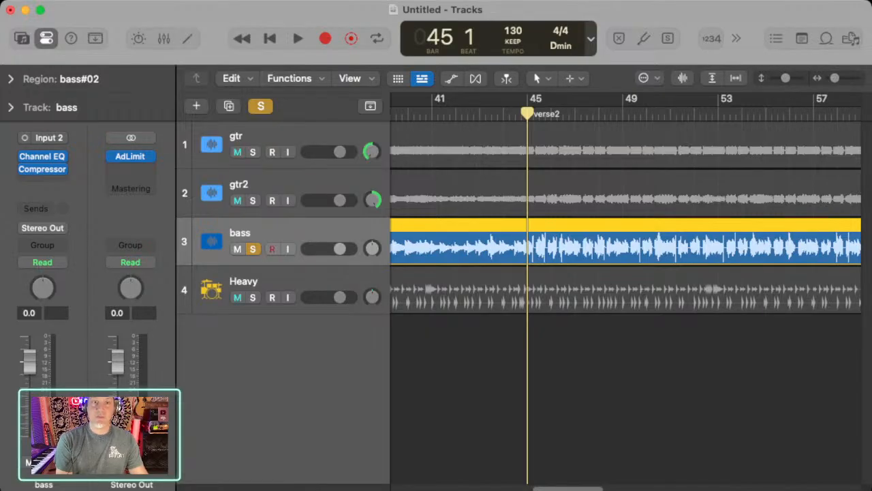
pyautogui.press('space')
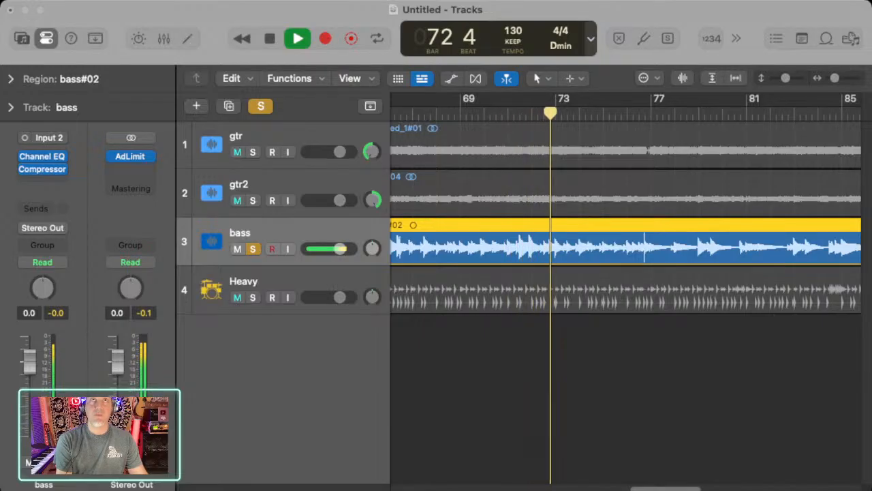
pyautogui.hotkey('ctrl', 's')
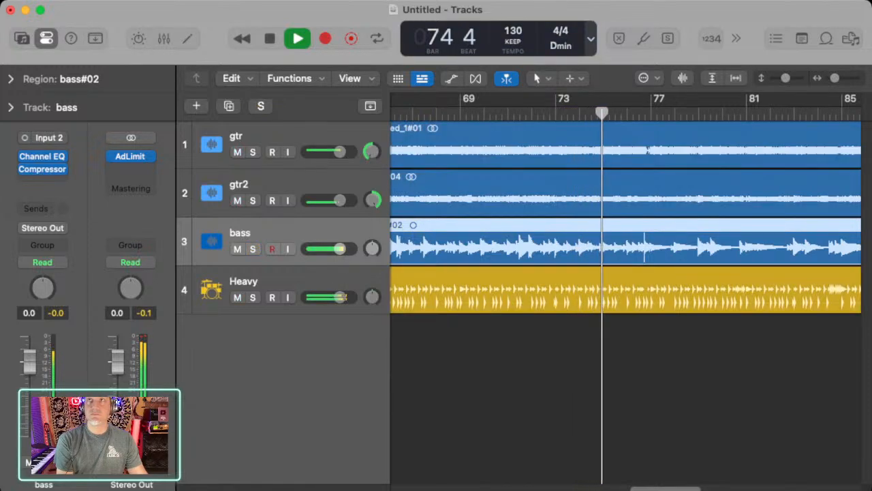
# Play the full mix through to the end of the song and lower the bass volume to -1.0 dB.
pyautogui.press('z')
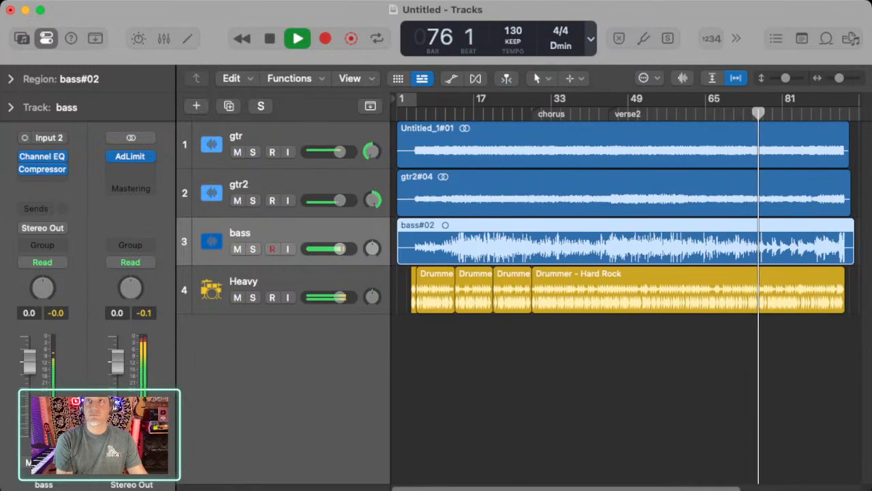
pyautogui.press('z')
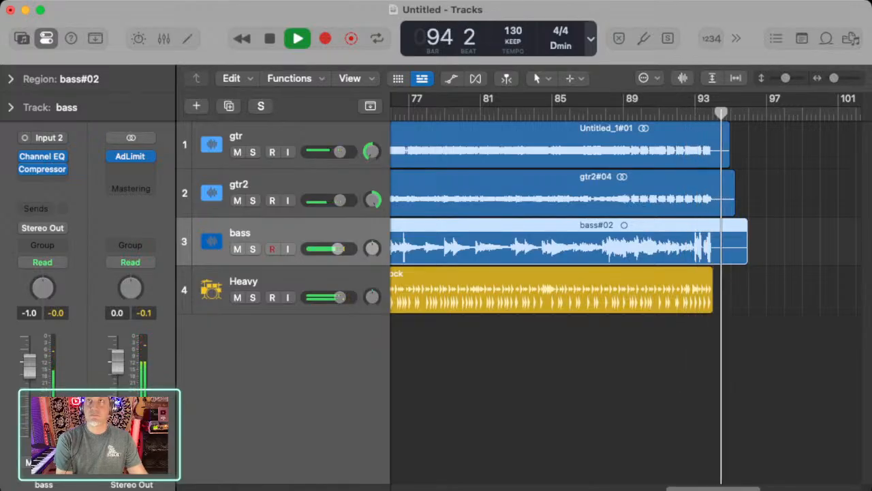
pyautogui.press(',')
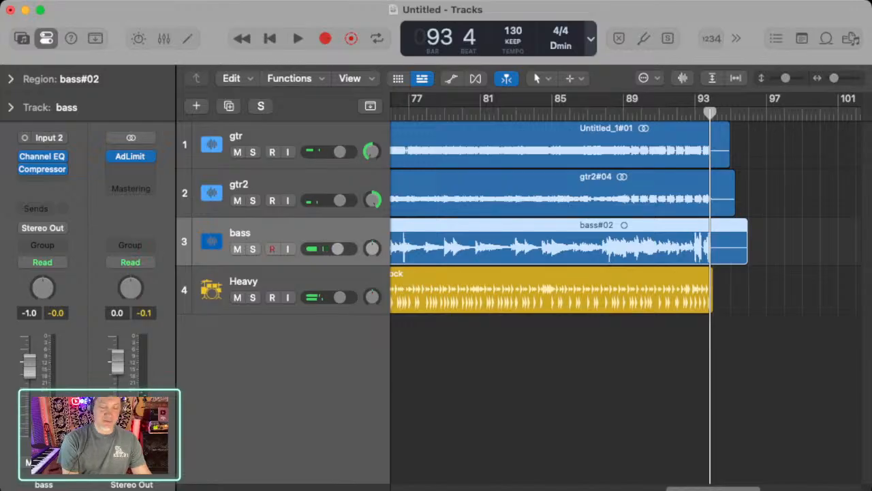
# Listen repeatedly to the song's ending from just before bar 93 to compare the drums with the final guitar and bass hits.
pyautogui.press('super+Right')
pyautogui.press('super+Right')
pyautogui.press('super+Right')
pyautogui.press('super+Right')
pyautogui.press('super+Right')
pyautogui.press('Right')
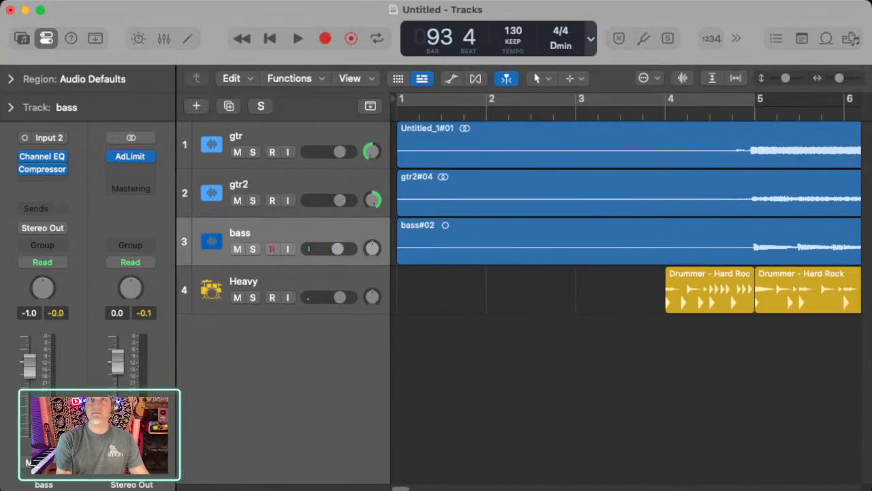
pyautogui.hscroll(20, 626, 218)
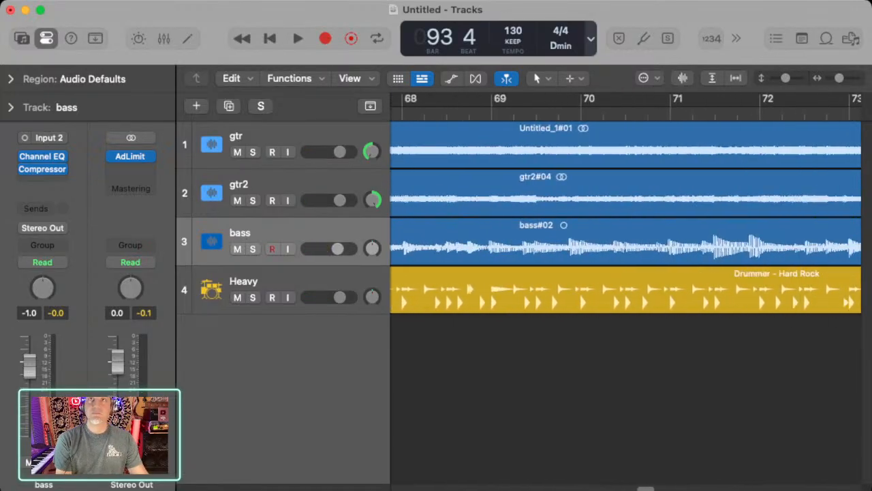
pyautogui.hscroll(10, 626, 218)
pyautogui.hscroll(-5, 626, 218)
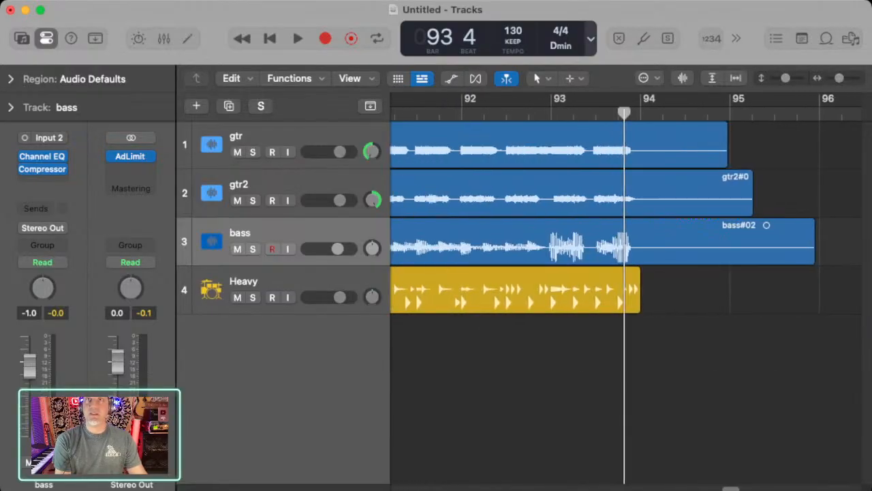
pyautogui.moveTo(624, 113); pyautogui.dragTo(546, 113)
pyautogui.press('space')
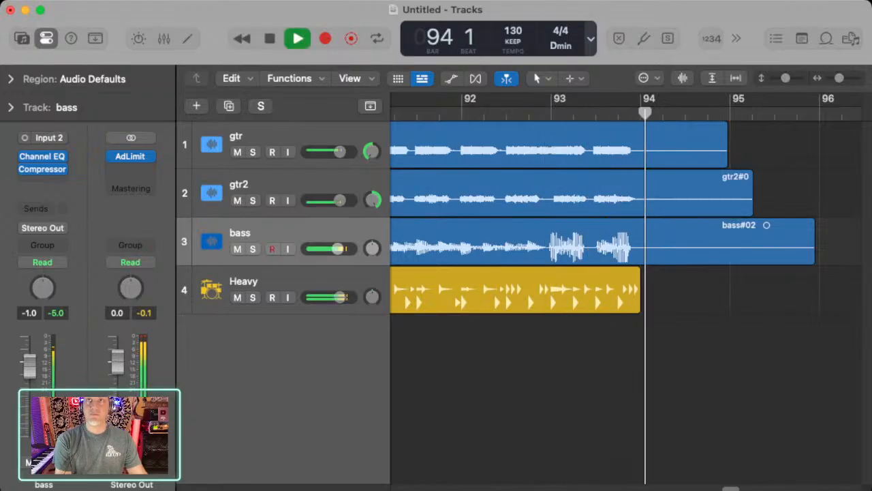
pyautogui.press('space')
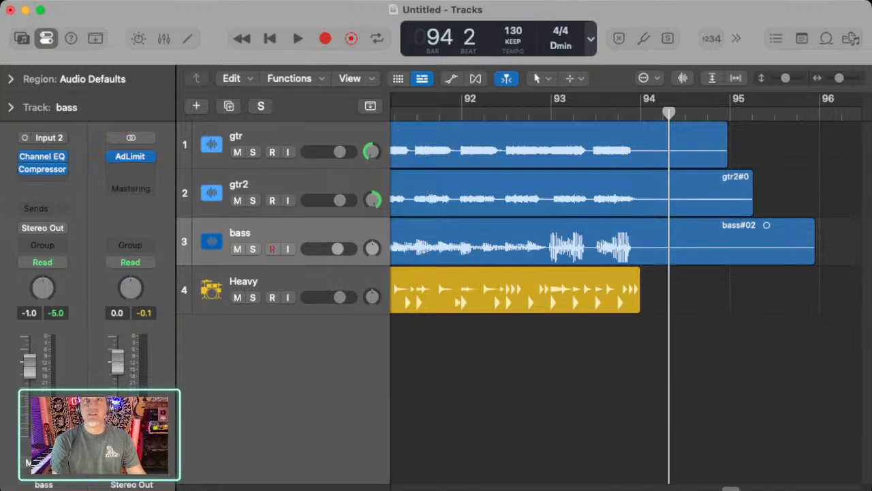
pyautogui.press('space')
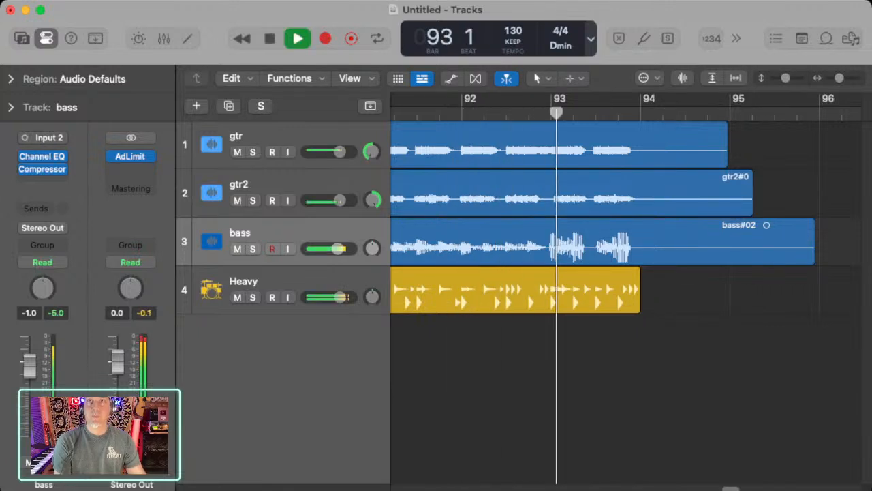
pyautogui.press('space')
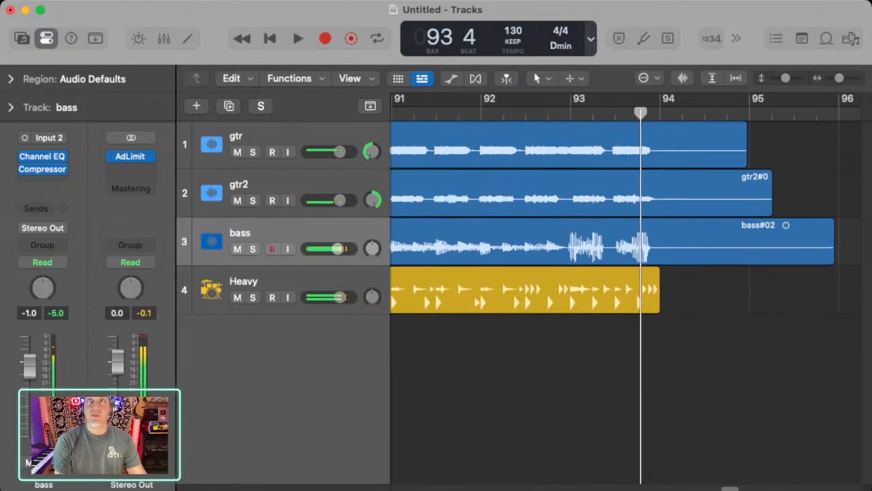
# Split the last drummer region on the Heavy track at bar 93.
pyautogui.press(',')
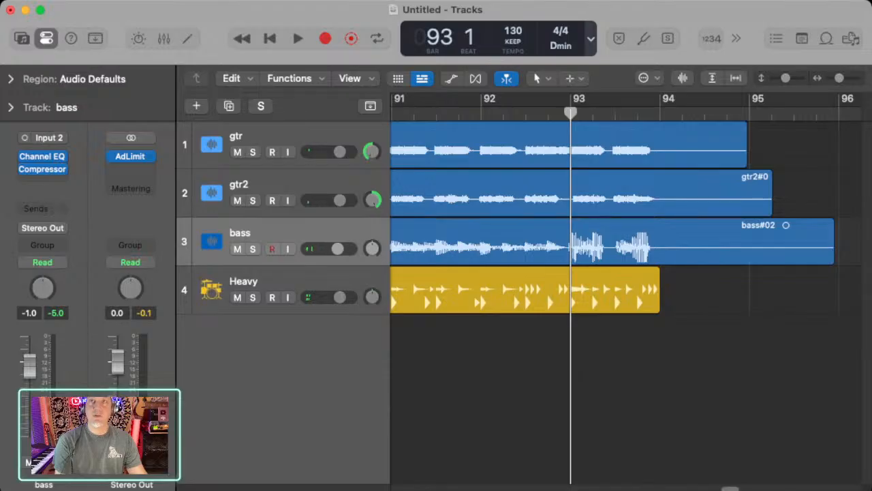
pyautogui.click(545, 290)
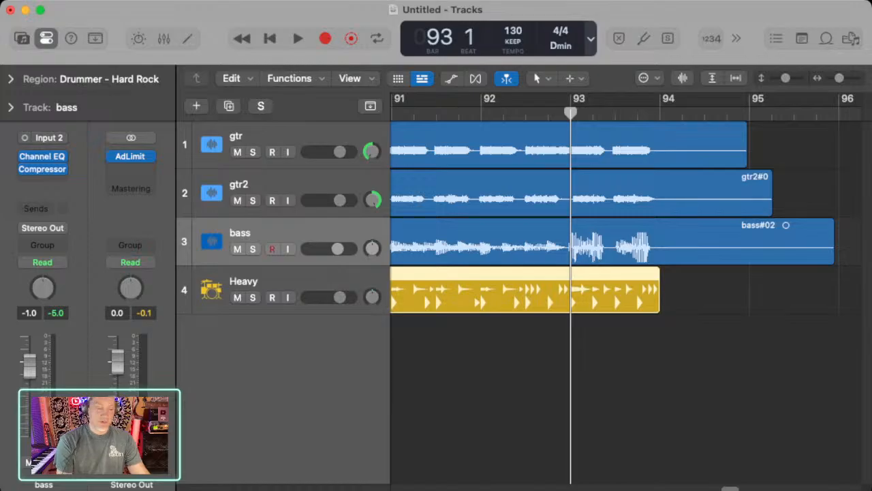
pyautogui.press('super+t')
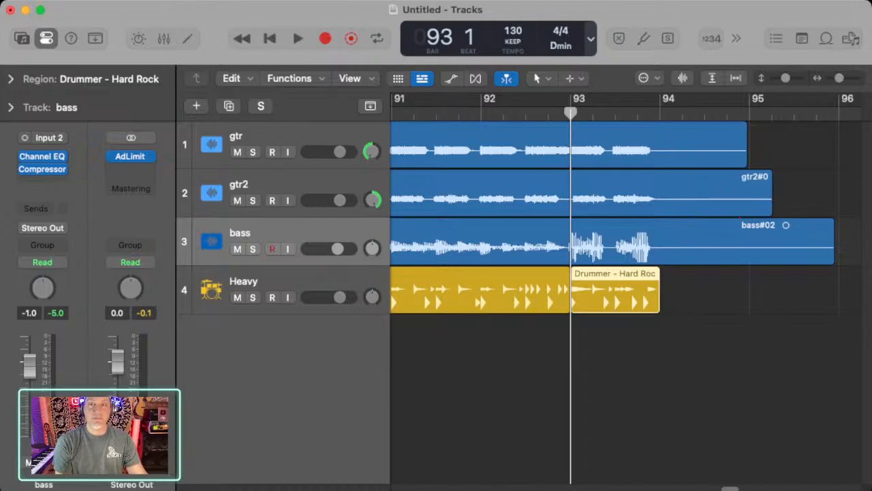
# Play the final bar, convert its drummer region to a MIDI region and open it in an enlarged Piano Roll.
pyautogui.press('space')
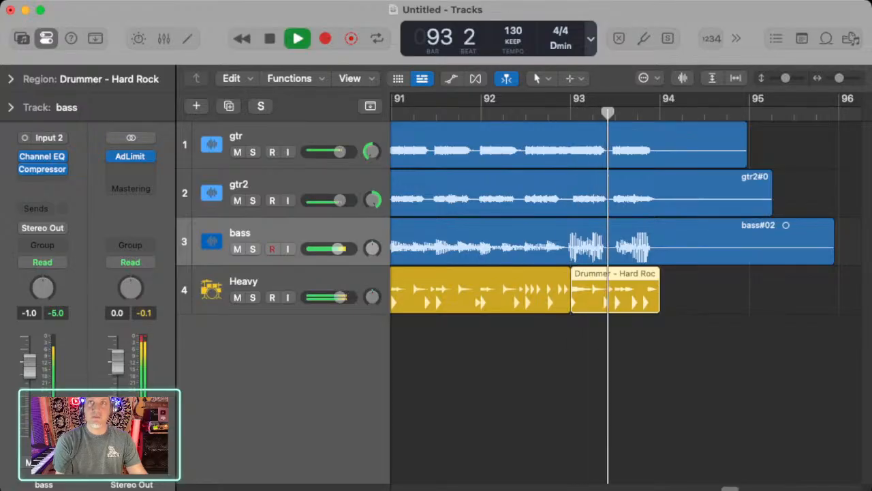
pyautogui.press('space')
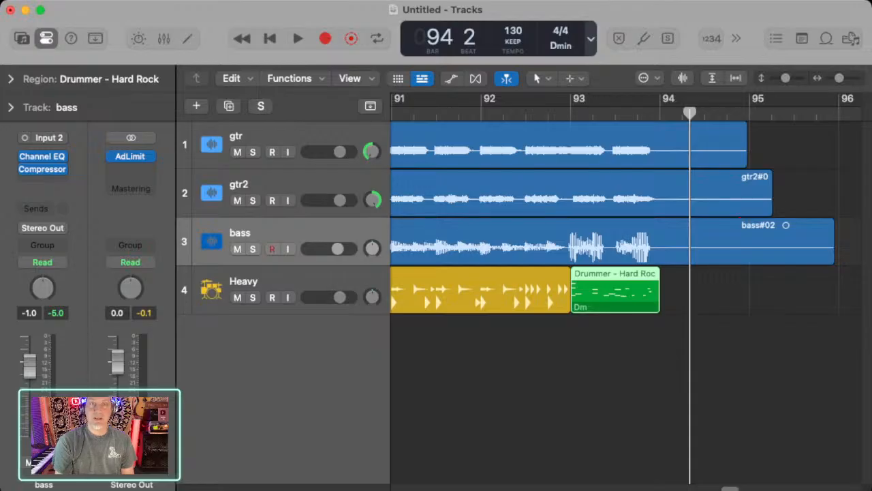
pyautogui.press('e')
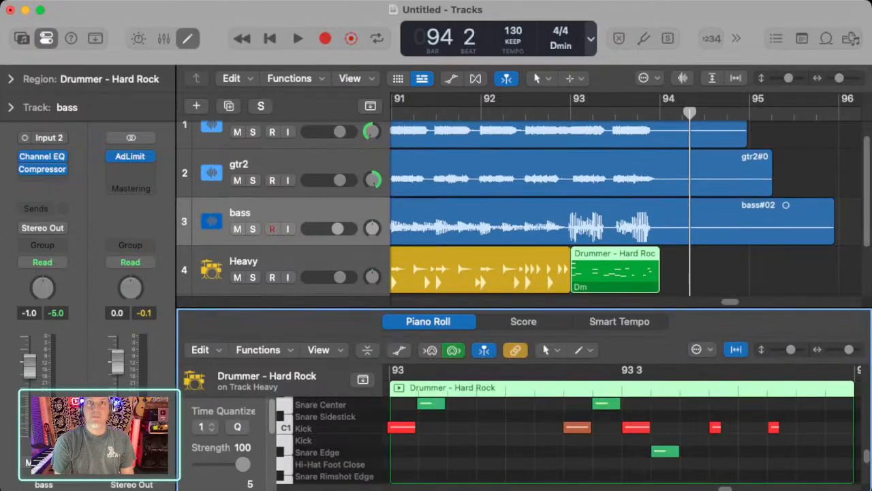
pyautogui.moveTo(523, 309); pyautogui.dragTo(523, 155)
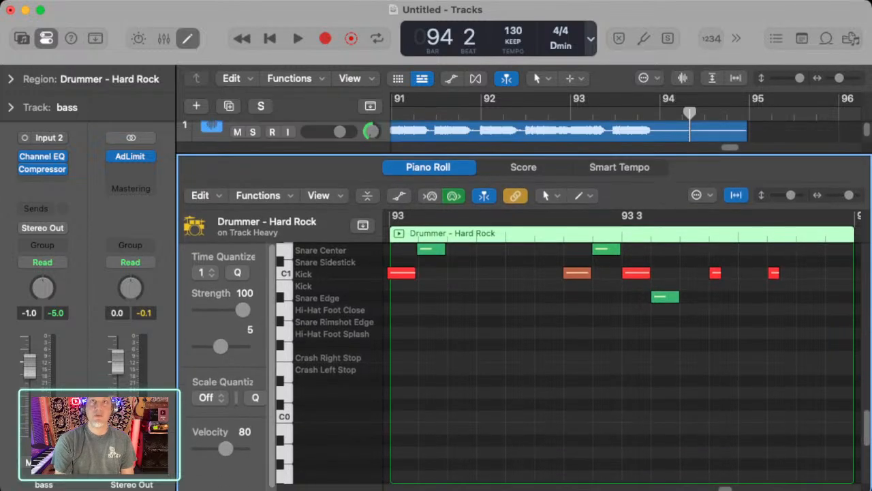
# Audition the first kick and snare notes, and copy the first Snare Center note to the start of bar 93.
pyautogui.scroll(5, 614, 362)
pyautogui.hscroll(2, 614, 362)
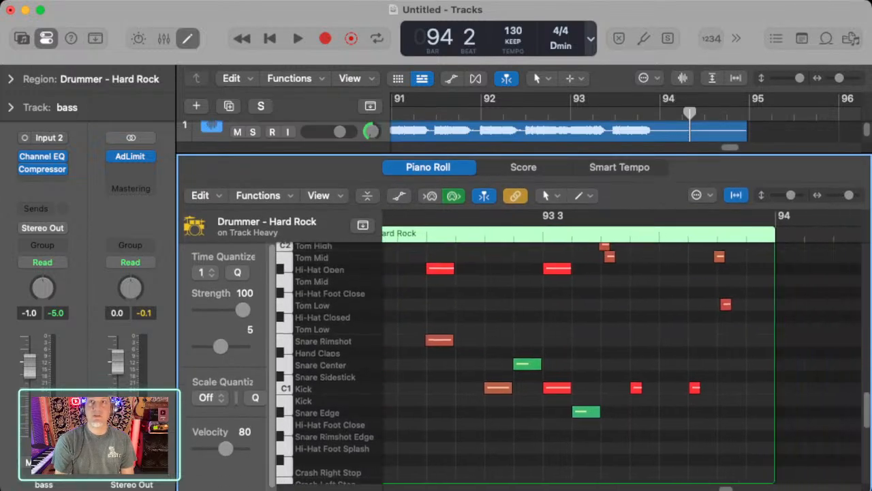
pyautogui.hscroll(-3, 614, 361)
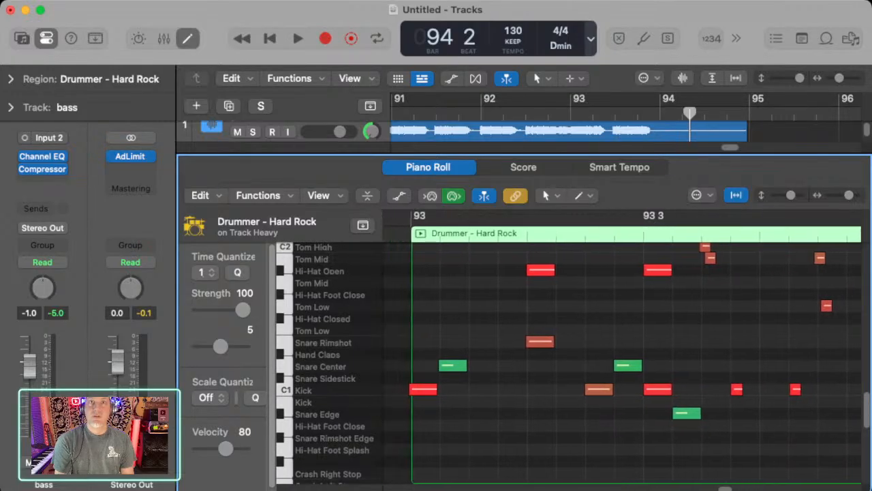
pyautogui.hscroll(1, 614, 361)
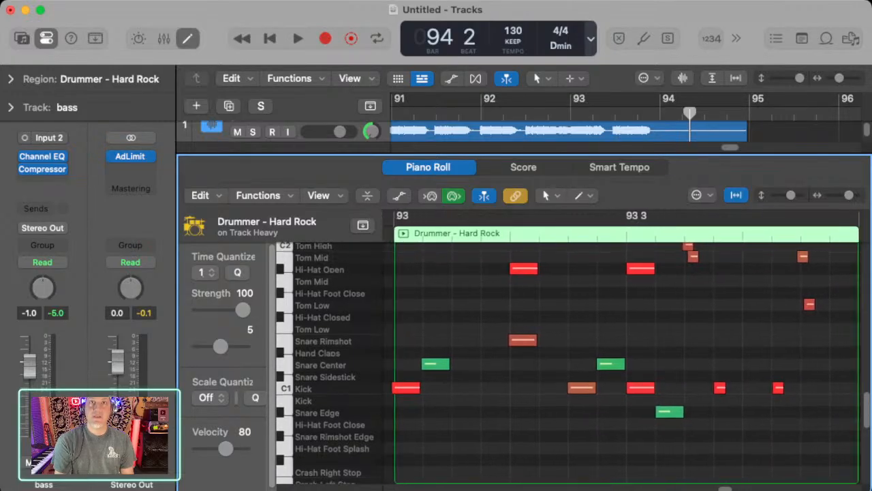
pyautogui.hscroll(-1, 407, 388)
pyautogui.click(408, 388)
pyautogui.scroll(-1, 408, 388)
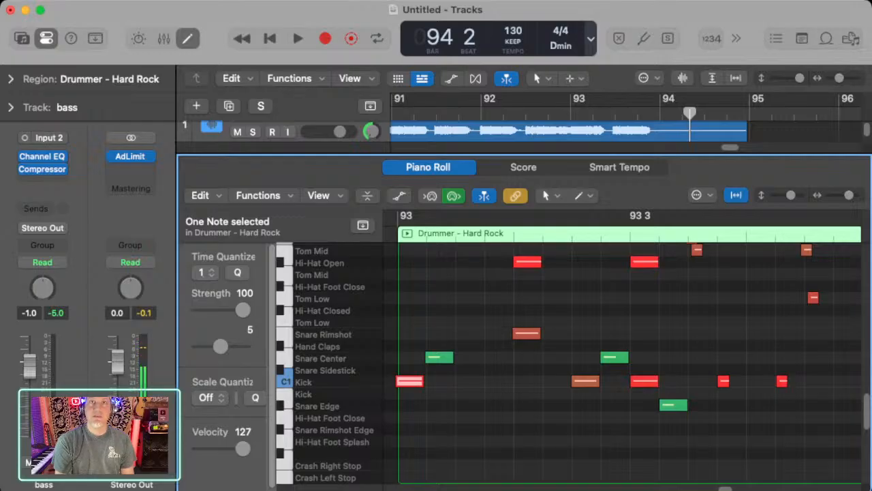
pyautogui.hscroll(1, 621, 348)
pyautogui.click(424, 357)
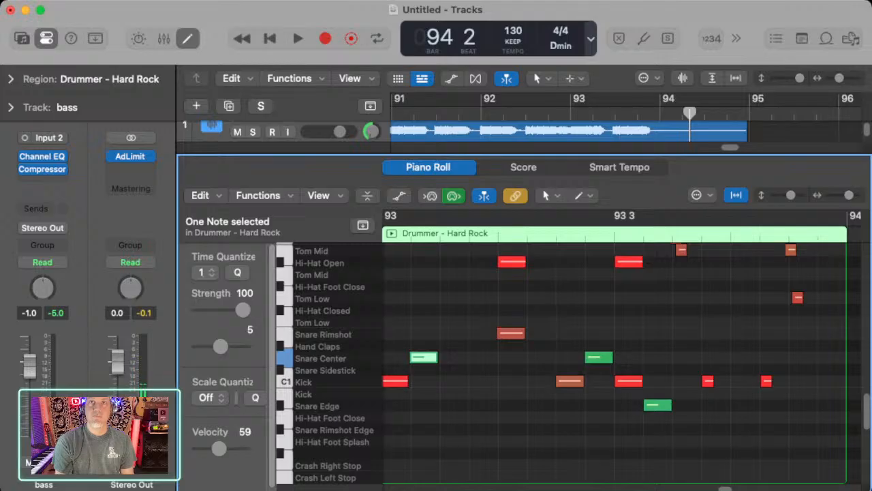
pyautogui.hscroll(-6, 621, 348)
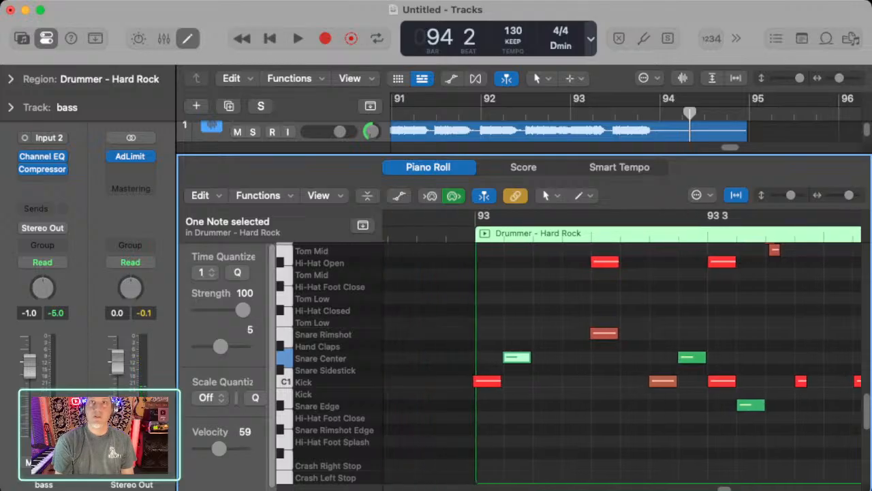
pyautogui.hscroll(5, 621, 348)
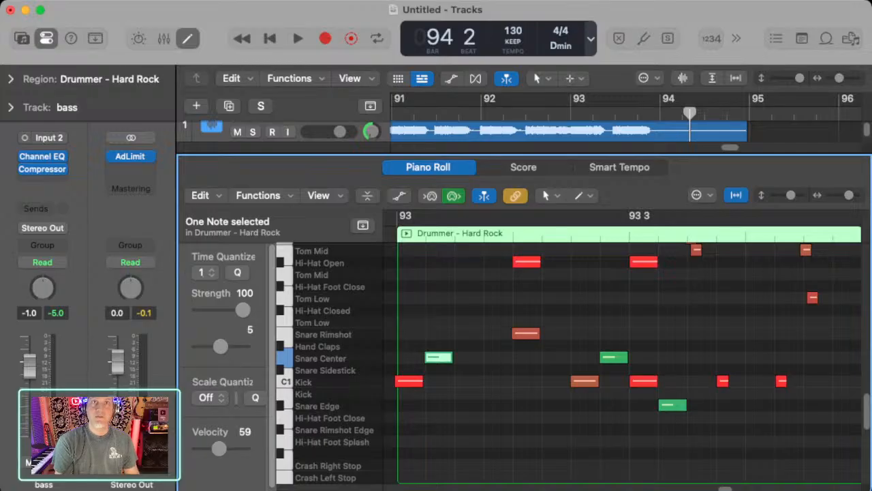
pyautogui.moveTo(438, 357); pyautogui.dragTo(408, 357)
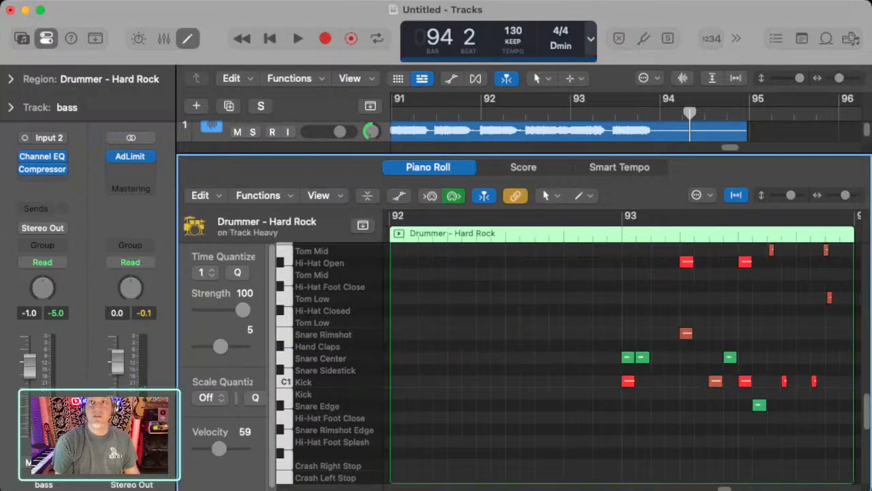
# Copy the Snare Center note before 93 3 to the two positions directly following the opening pair, making four consecutive hits.
pyautogui.hscroll(3, 622, 347)
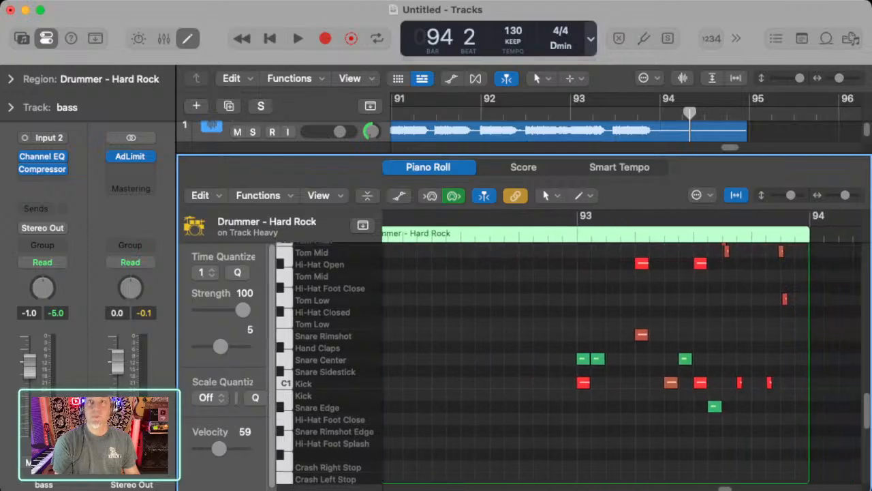
pyautogui.hscroll(3, 621, 347)
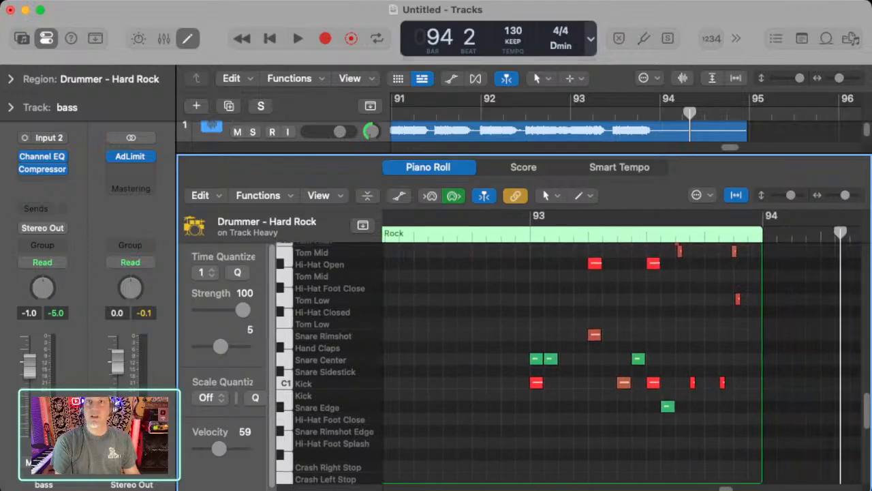
pyautogui.press('super+Left')
pyautogui.press('super+Right')
pyautogui.press('super+Right')
pyautogui.press('super+Right')
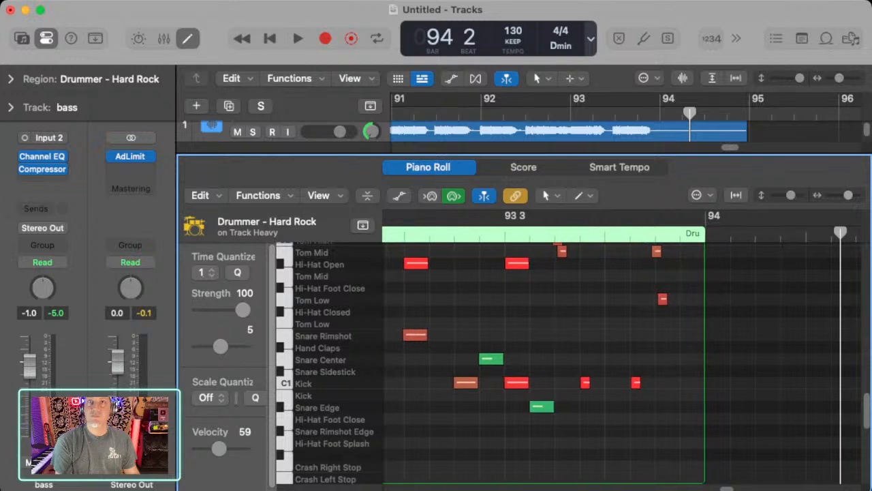
pyautogui.hscroll(-10, 621, 361)
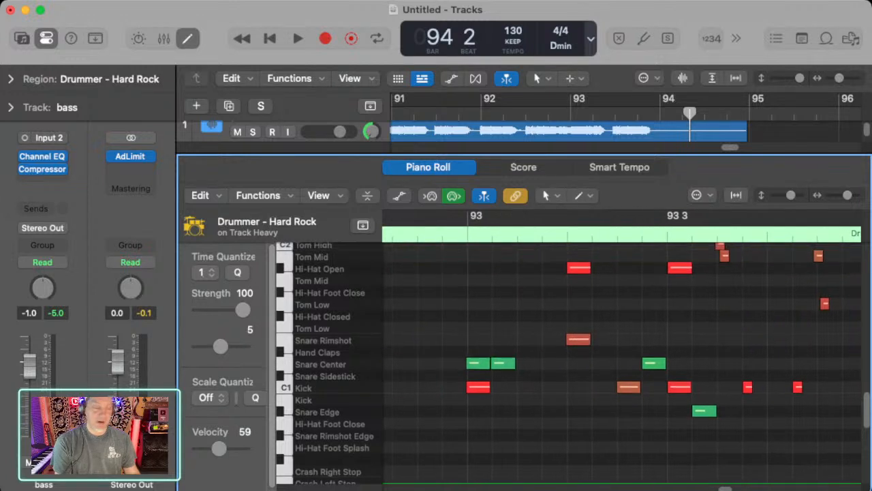
pyautogui.moveTo(653, 363); pyautogui.dragTo(529, 364)
pyautogui.moveTo(654, 363); pyautogui.dragTo(554, 363)
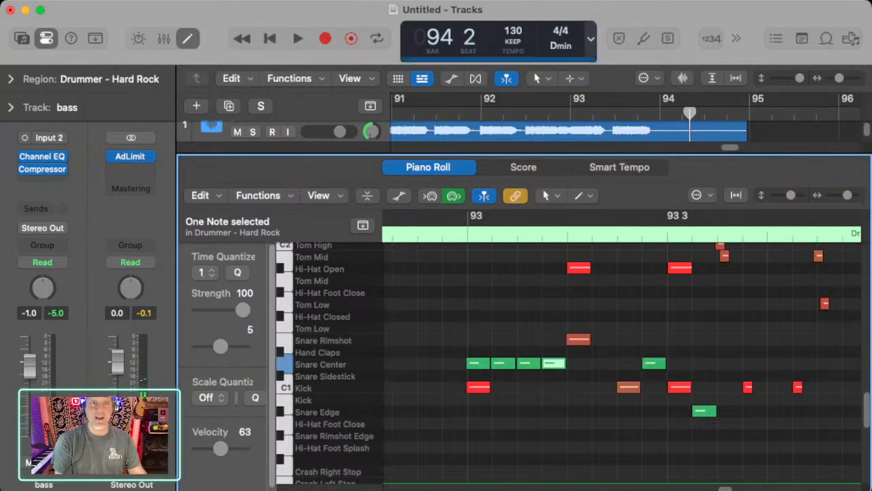
# Move the Snare Rimshot note onto the fourth Snare Center hit, audition the four hits, and move the softer overlapping note up to Snare Rimshot.
pyautogui.click(578, 339)
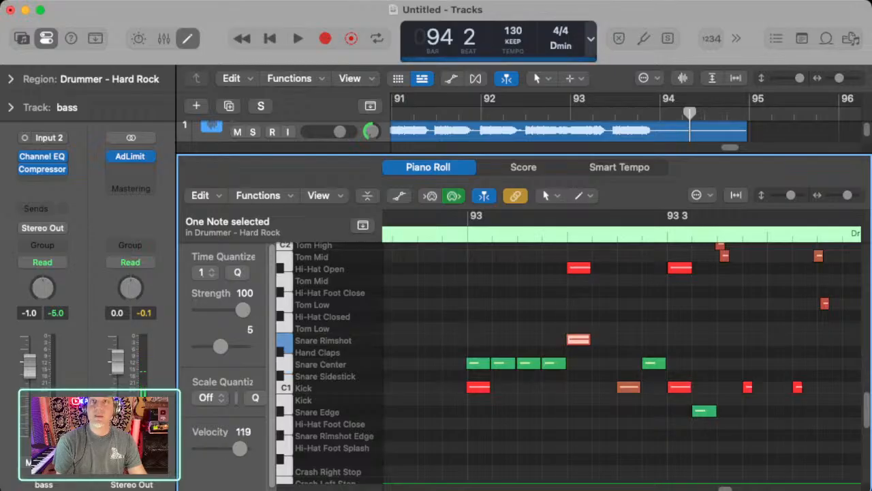
pyautogui.moveTo(578, 339); pyautogui.dragTo(554, 363)
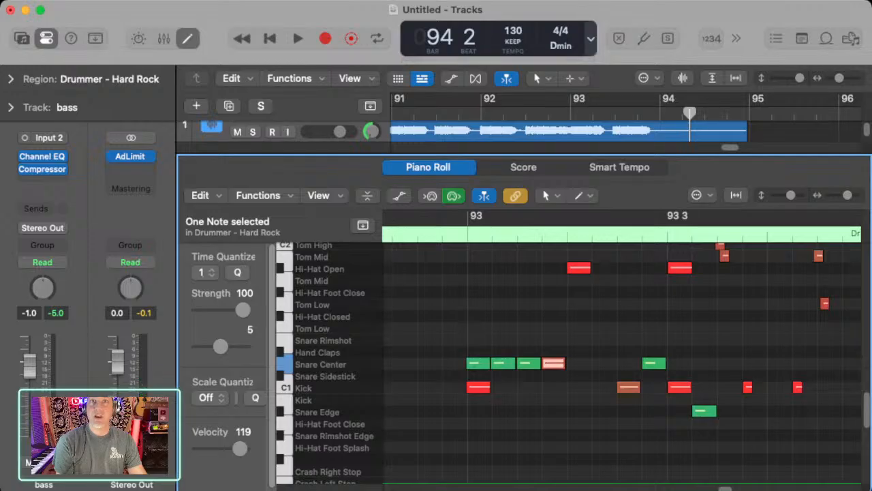
pyautogui.click(478, 363)
pyautogui.click(503, 363)
pyautogui.click(529, 363)
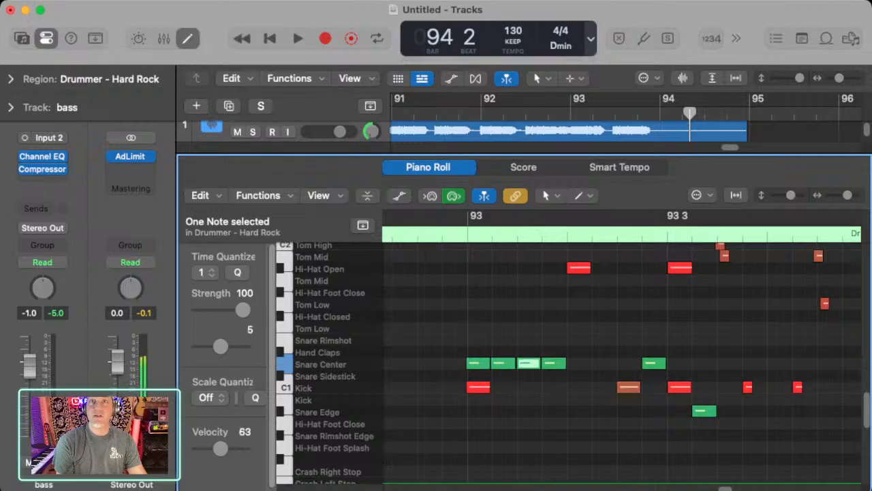
pyautogui.click(554, 363)
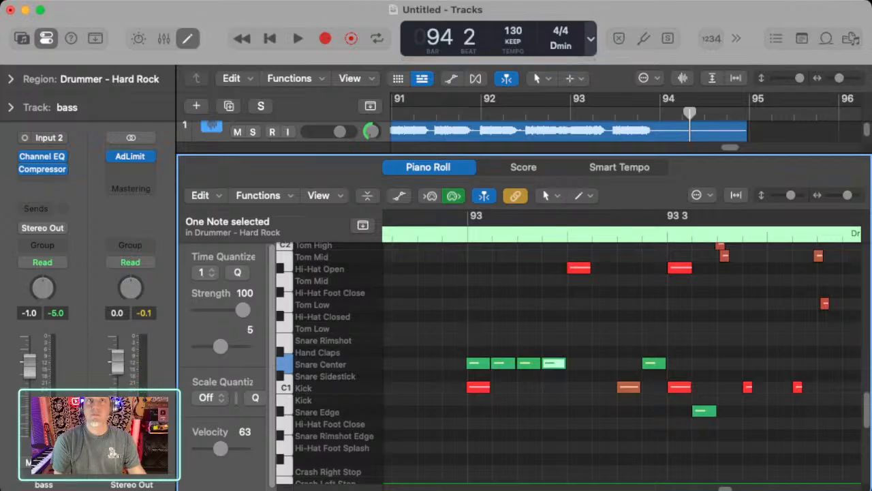
pyautogui.moveTo(554, 363); pyautogui.dragTo(554, 339)
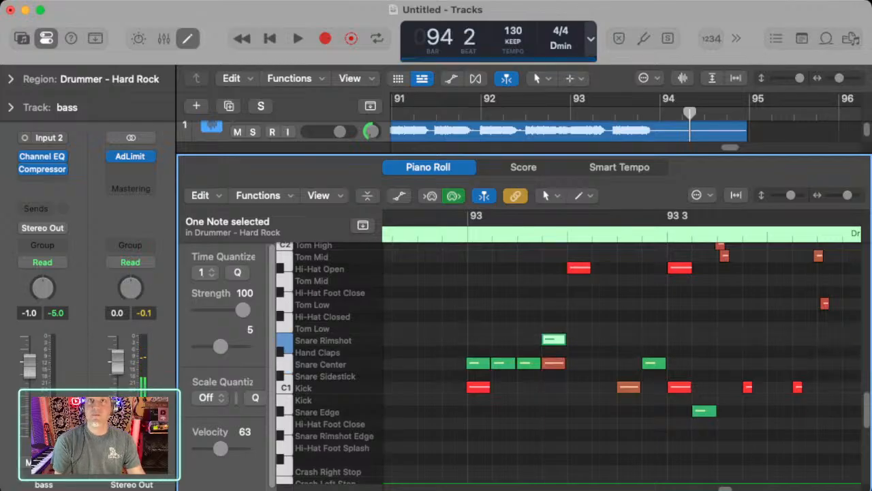
# Delete the overlapping fourth Snare Center note and the Crash Left and Crash Right notes at the start of bar 93.
pyautogui.click(554, 363)
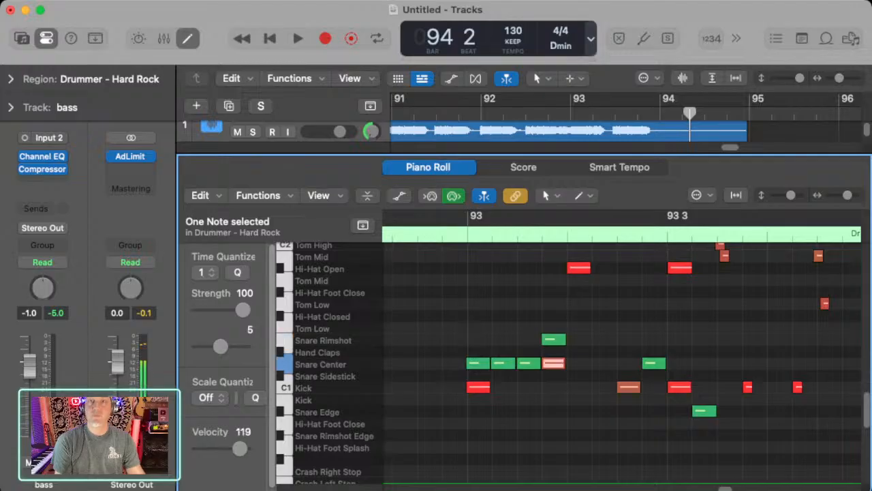
pyautogui.press('Delete')
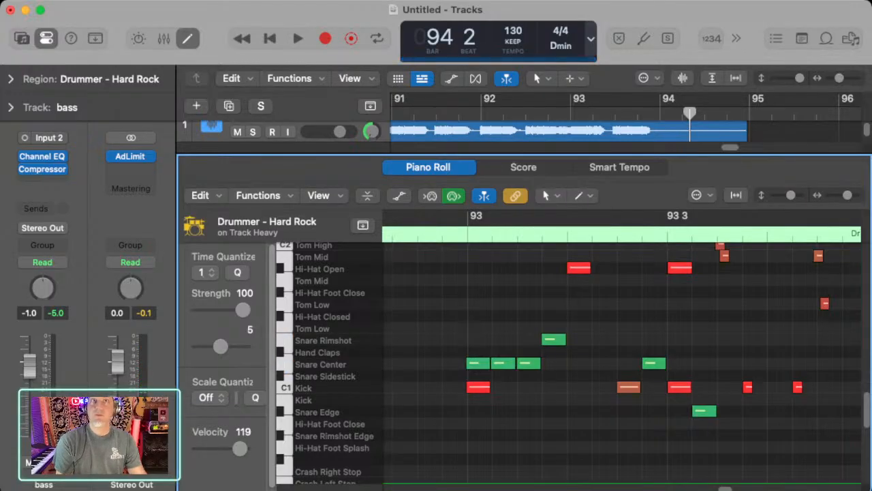
pyautogui.click(579, 267)
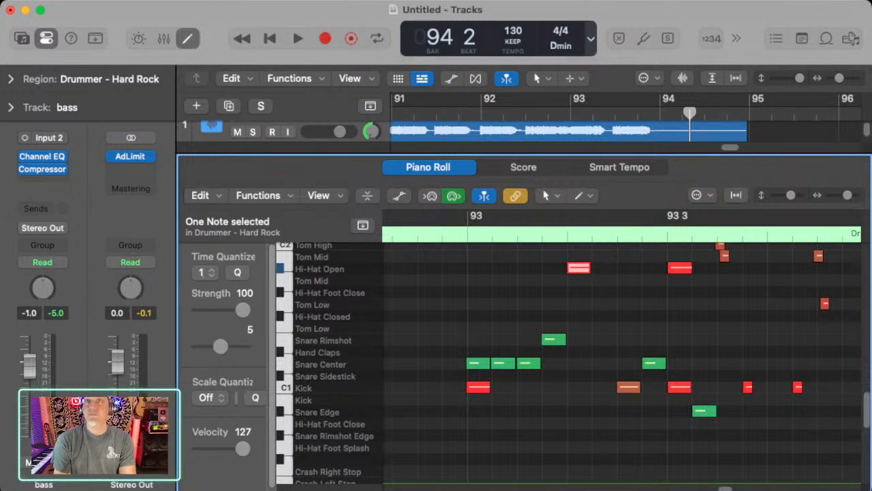
pyautogui.scroll(2, 573, 361)
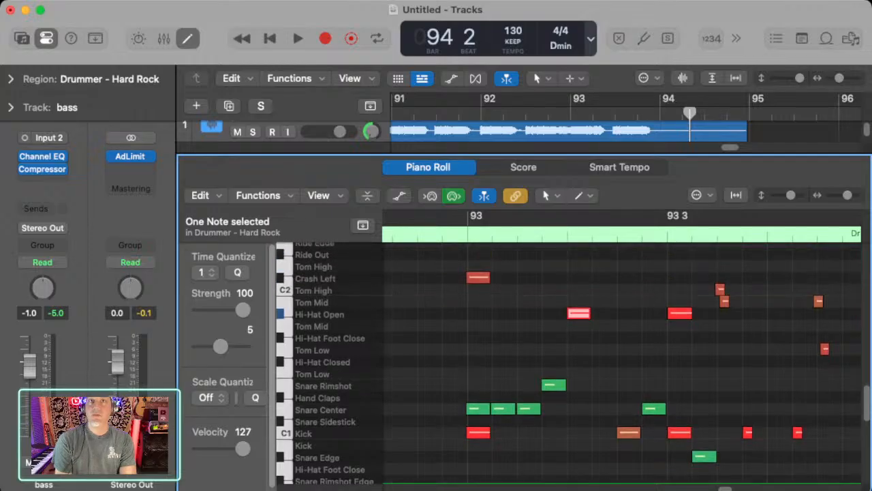
pyautogui.click(477, 277)
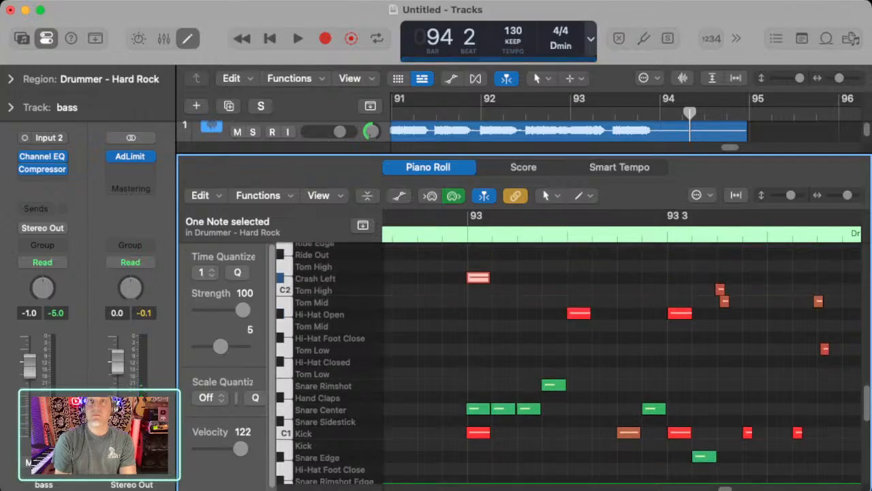
pyautogui.press('Delete')
pyautogui.scroll(4, 572, 361)
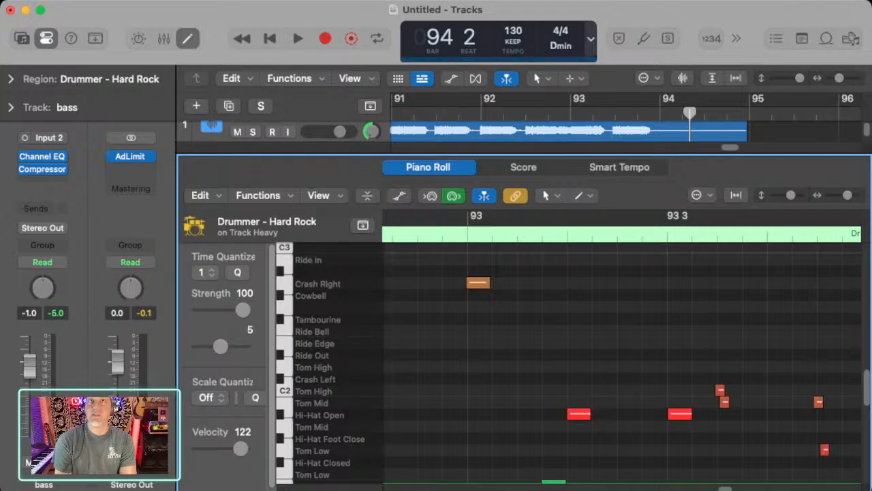
pyautogui.click(477, 283)
pyautogui.press('Delete')
pyautogui.scroll(-5, 573, 361)
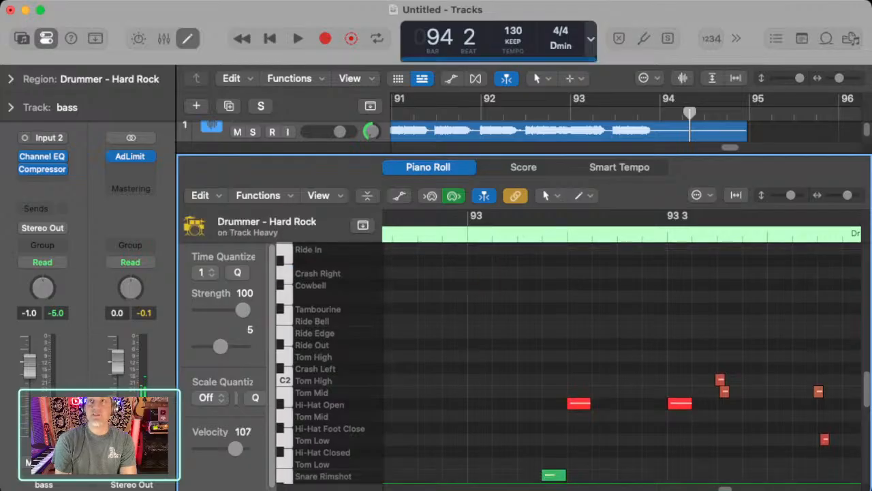
# Delete the Tom High note, both Tom Mid notes and the Tom Low note after 93 3.
pyautogui.scroll(1, 572, 361)
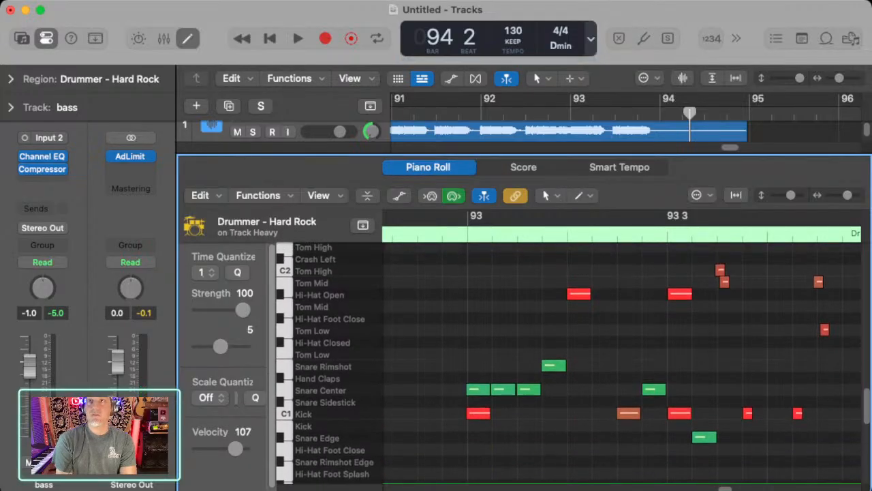
pyautogui.click(719, 270)
pyautogui.press('Delete')
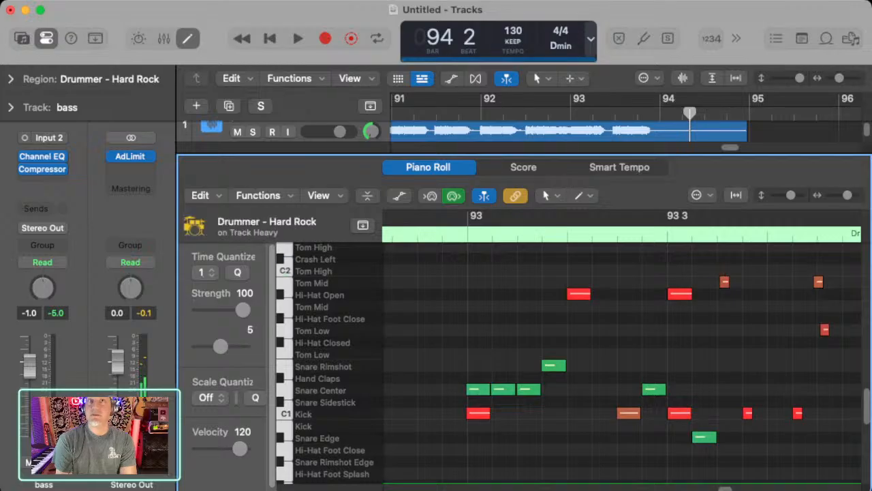
pyautogui.click(724, 282)
pyautogui.press('Delete')
pyautogui.click(818, 282)
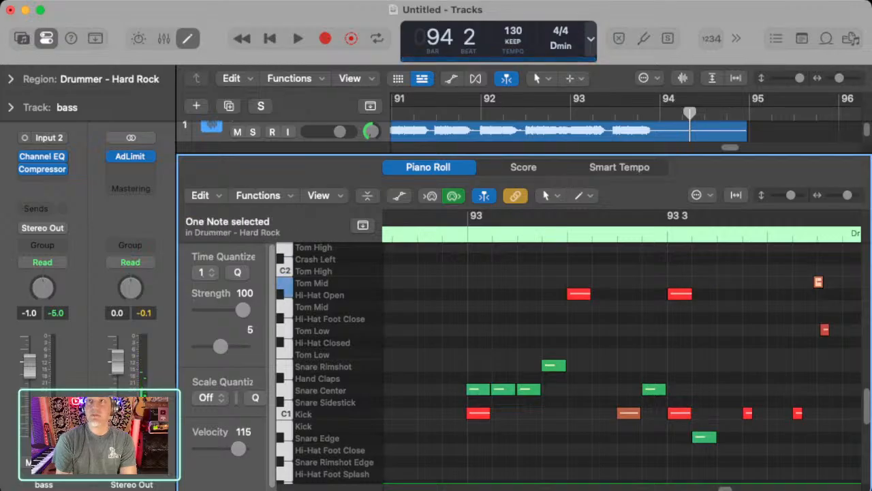
pyautogui.press('Delete')
pyautogui.click(825, 330)
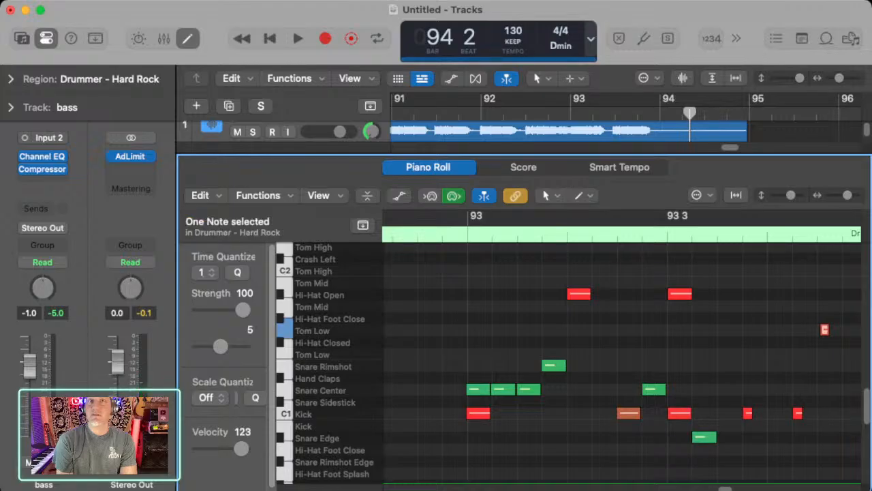
pyautogui.press('Delete')
pyautogui.hscroll(1, 825, 330)
# Delete the Kick note at 93 3 and the two short Kick notes following it.
pyautogui.scroll(-1, 825, 329)
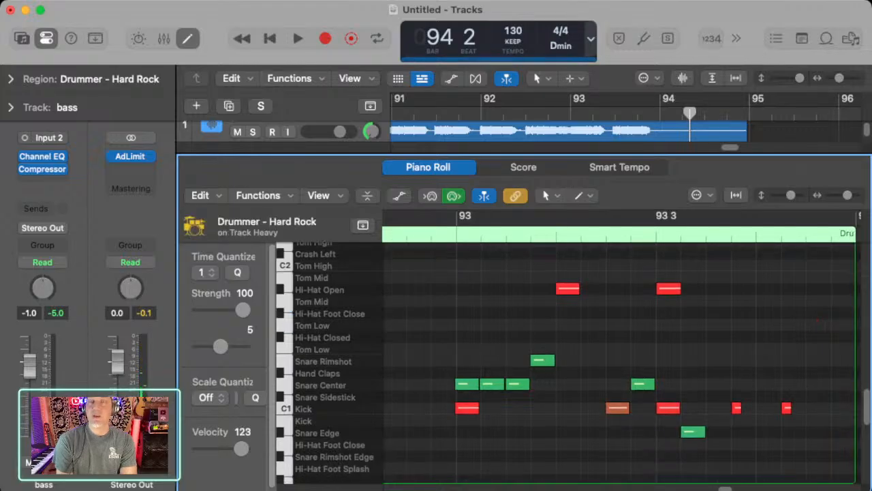
pyautogui.hscroll(-1, 795, 407)
pyautogui.click(795, 408)
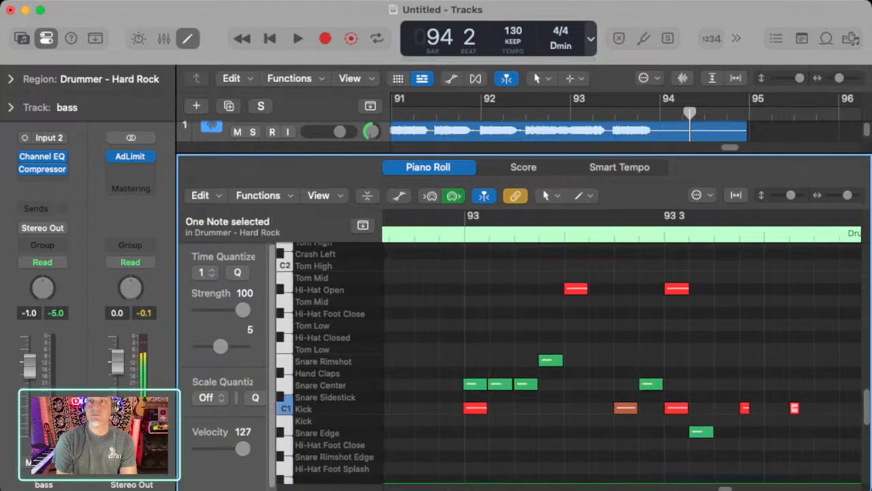
pyautogui.press('Delete')
pyautogui.click(744, 408)
pyautogui.press('Delete')
pyautogui.click(677, 408)
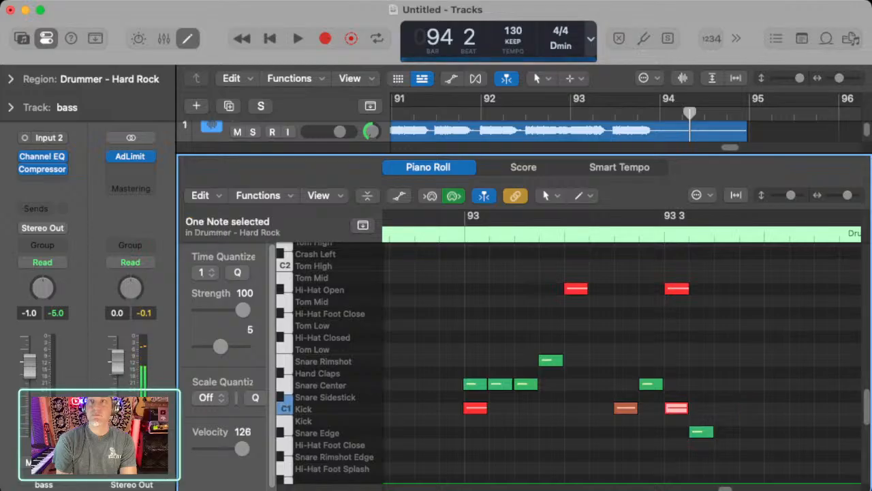
pyautogui.press('Delete')
# Copy the Snare Center note before 93 3 to 93 3 and to the position above the second Kick, making three consecutive hits.
pyautogui.click(701, 432)
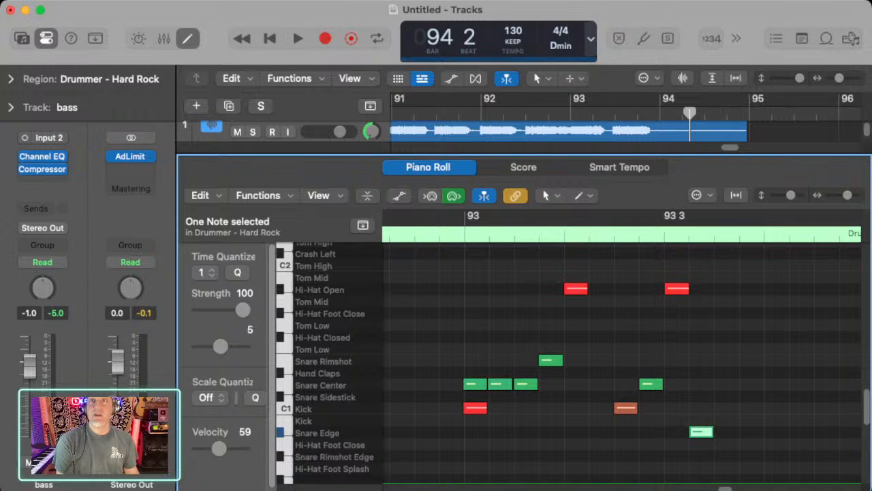
pyautogui.click(651, 384)
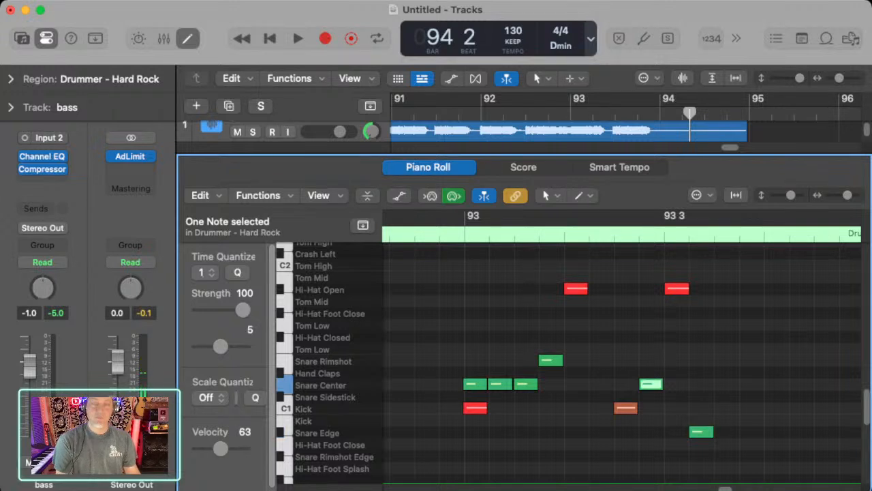
pyautogui.moveTo(650, 384); pyautogui.dragTo(676, 385)
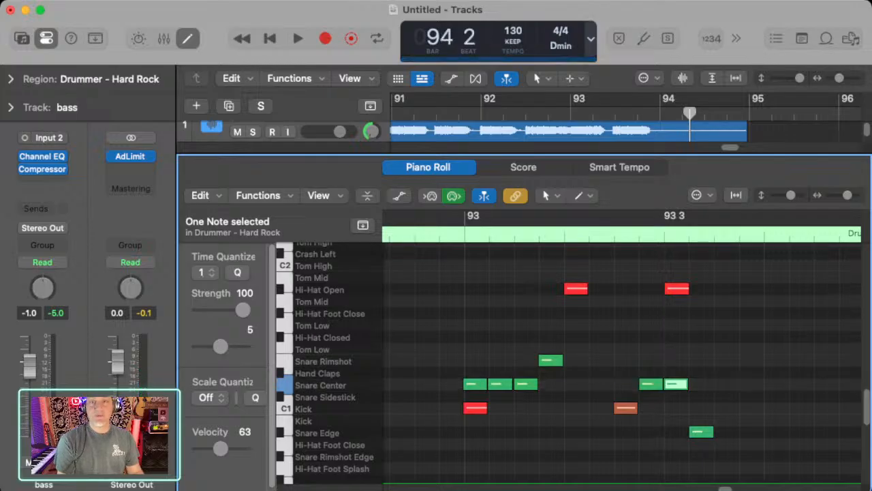
pyautogui.click(625, 408)
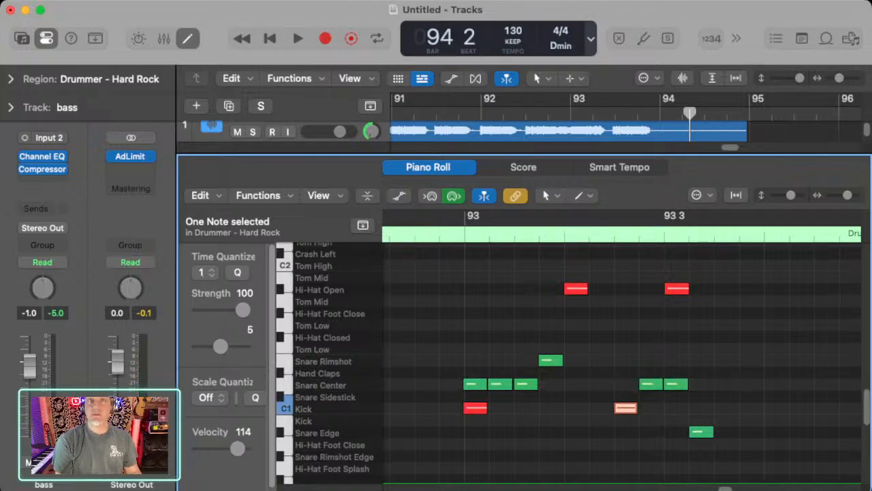
pyautogui.moveTo(651, 384); pyautogui.dragTo(626, 385)
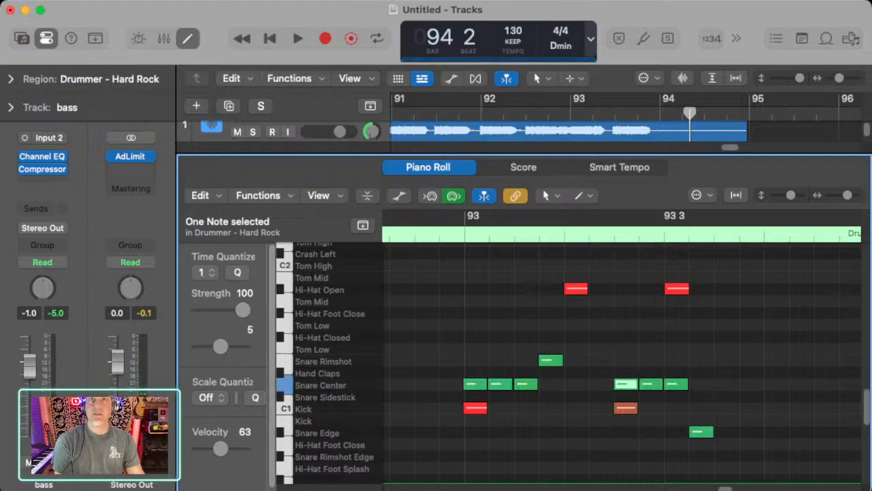
# Play the edited fill from bar 93 twice to check its rhythm.
pyautogui.press(',')
pyautogui.press('space')
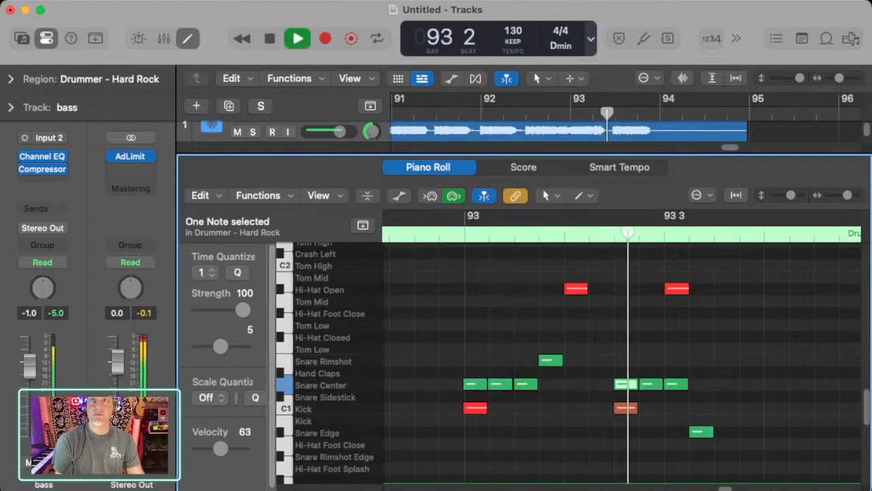
pyautogui.press('space')
pyautogui.press(',')
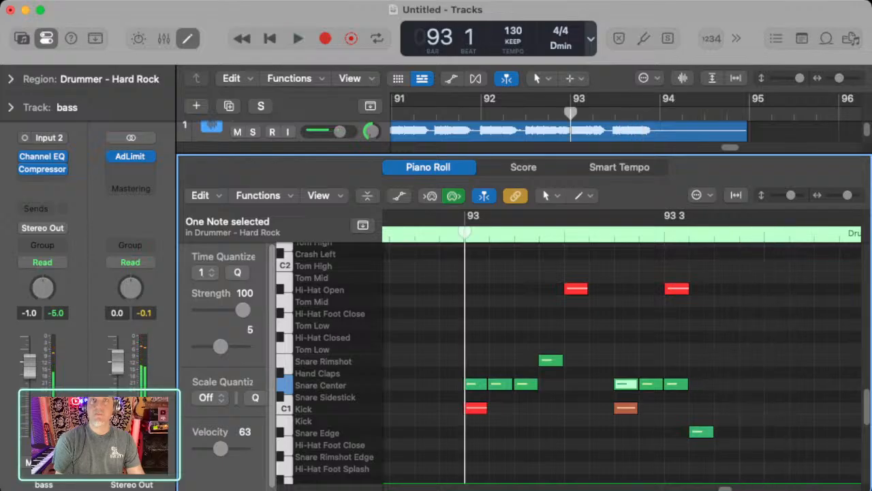
pyautogui.press('space')
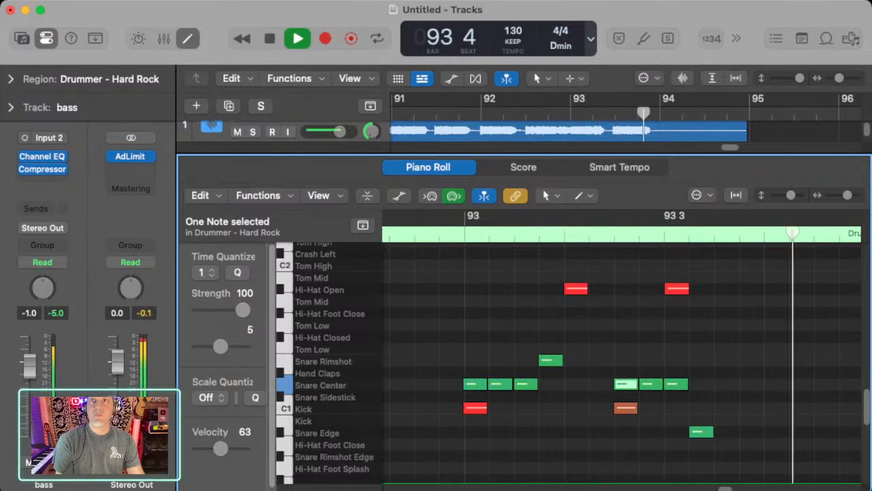
pyautogui.press('space')
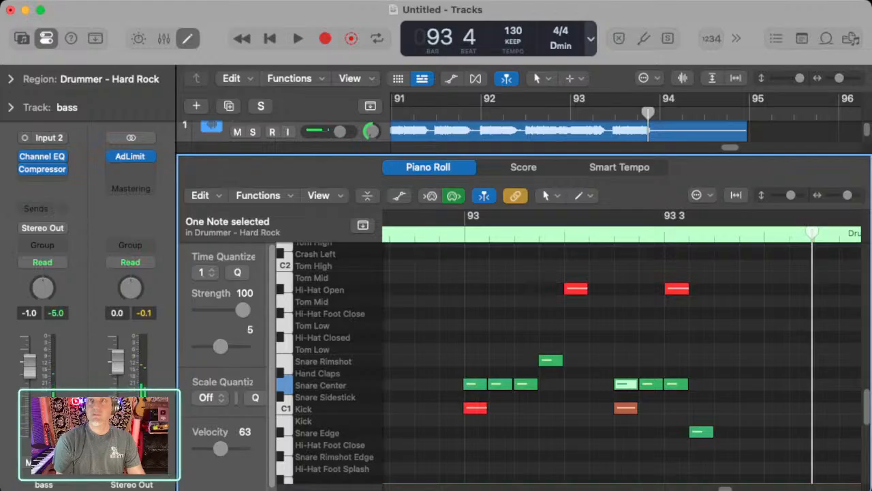
# Extend the second Snare Center run with three copied hits, and copy the Snare Rimshot note to directly after the last one.
pyautogui.click(676, 384)
pyautogui.moveTo(676, 384); pyautogui.dragTo(751, 385)
pyautogui.click(626, 408)
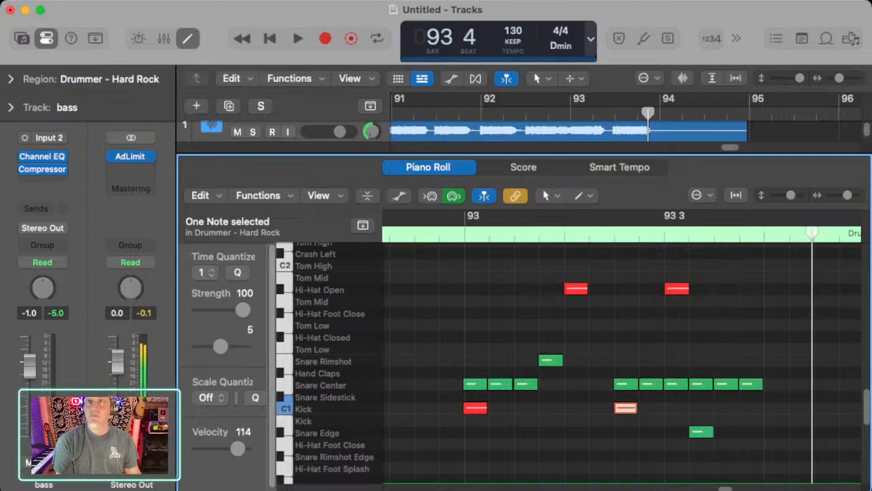
pyautogui.click(551, 360)
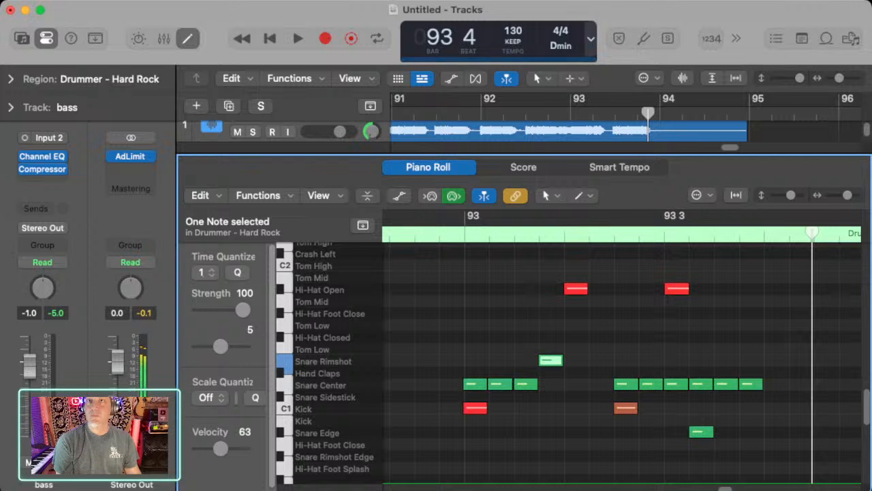
pyautogui.moveTo(551, 360); pyautogui.dragTo(776, 360)
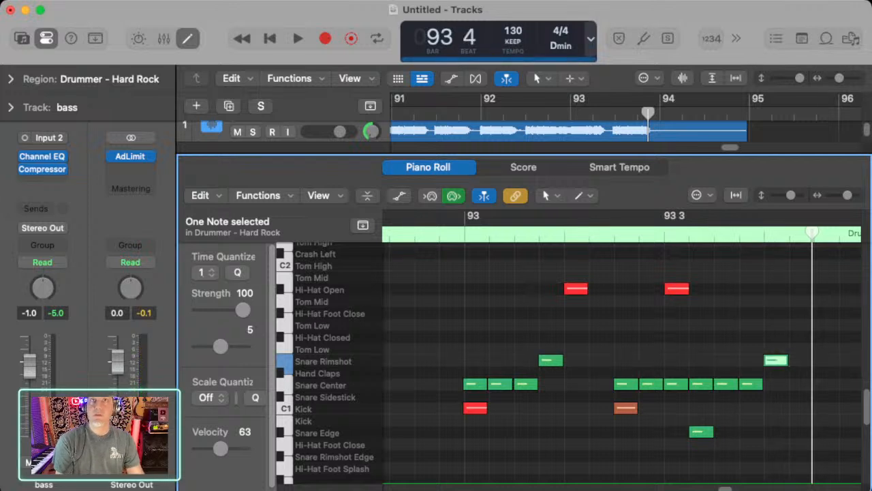
# Play the fill again and move the first Hi-Hat Open note into line with the second Kick note before 93 3.
pyautogui.press('space')
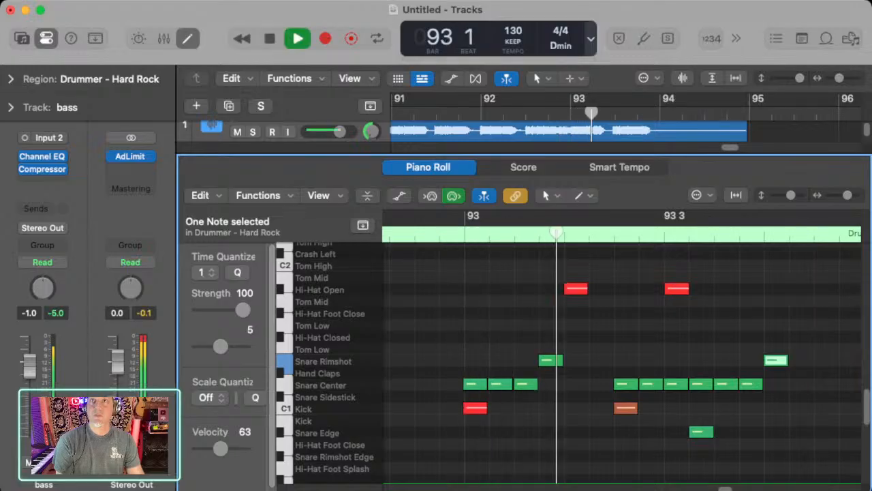
pyautogui.press('space')
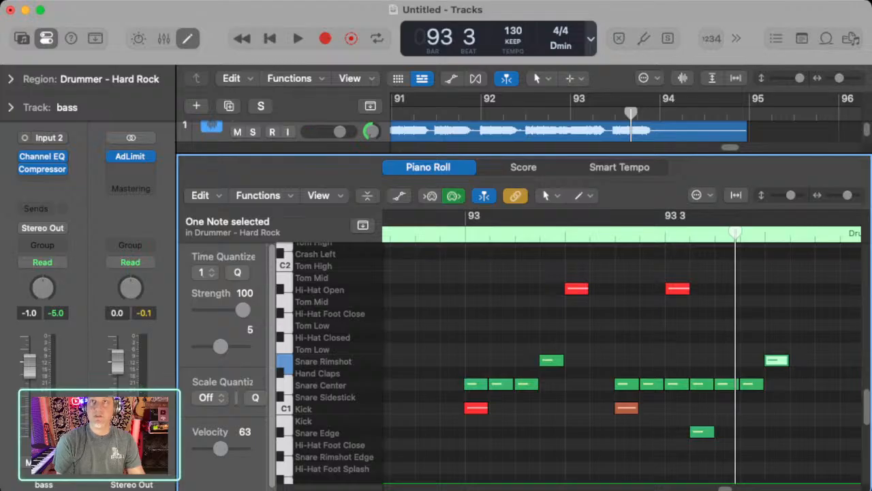
pyautogui.click(577, 289)
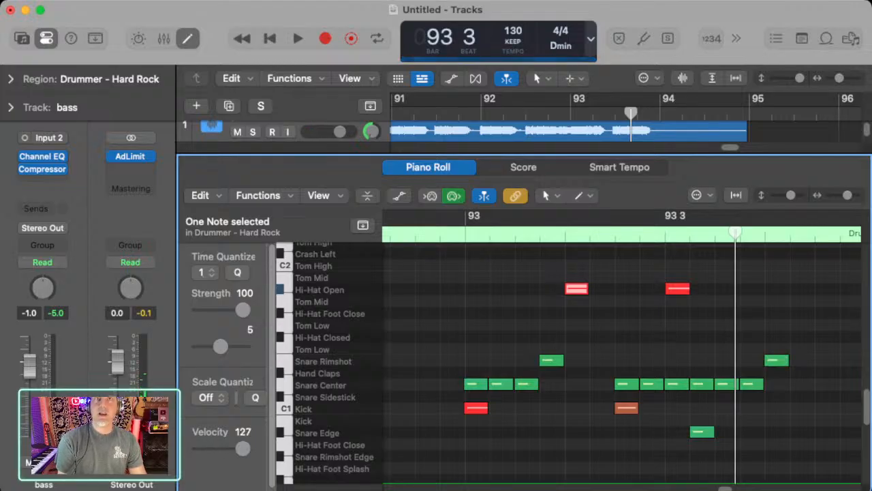
pyautogui.press('space')
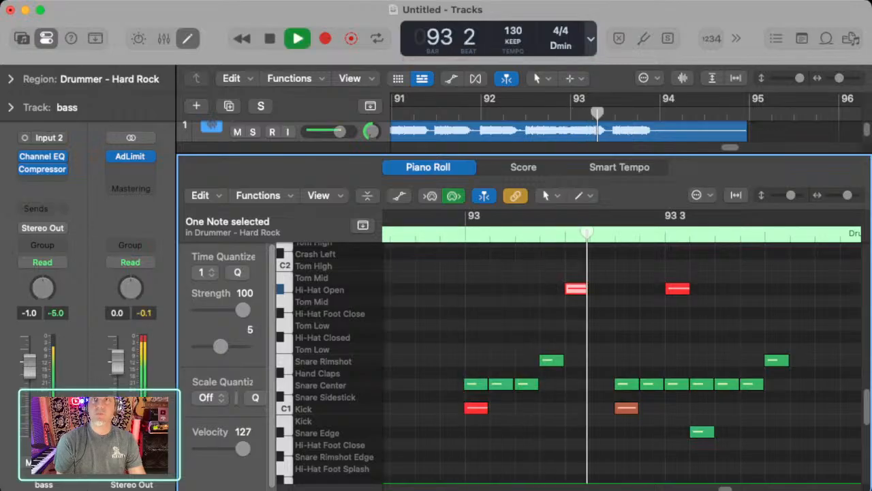
pyautogui.press('space')
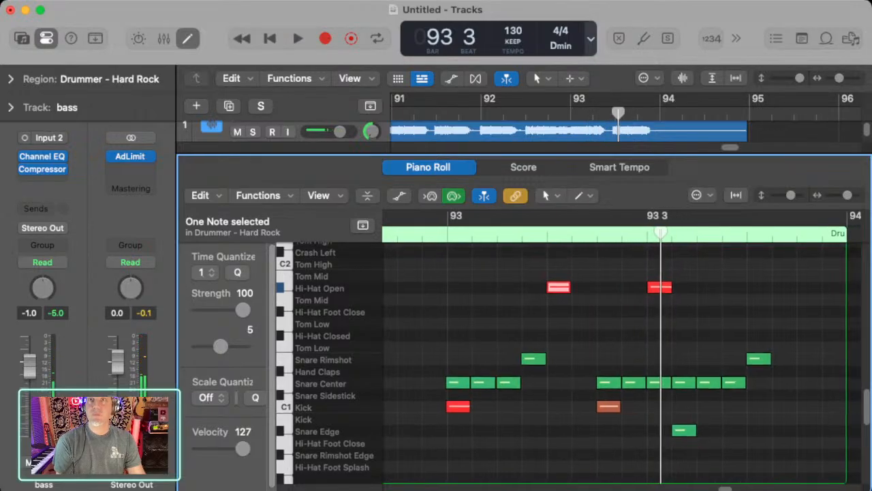
pyautogui.moveTo(559, 287); pyautogui.dragTo(611, 285)
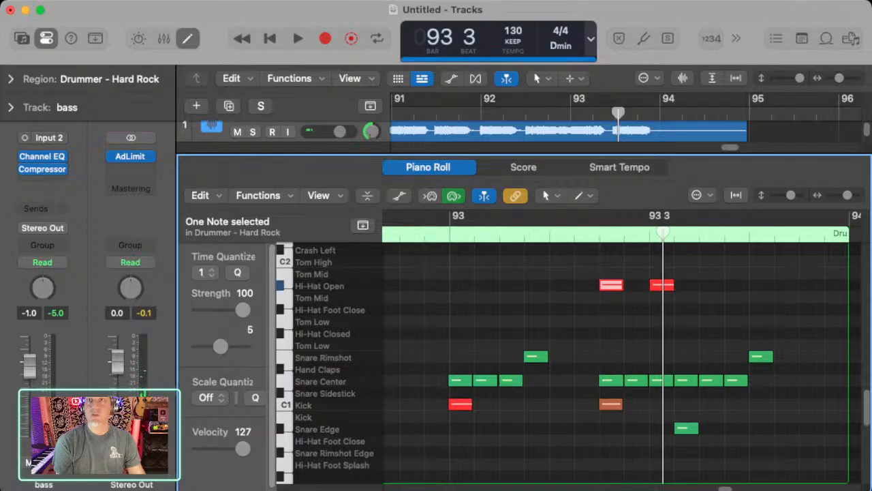
# Delete the two Snare Center notes before 93 3, and move the Hi-Hat Open note at 93 3 above the last Snare Rimshot.
pyautogui.click(611, 380)
pyautogui.press('Delete')
pyautogui.click(637, 380)
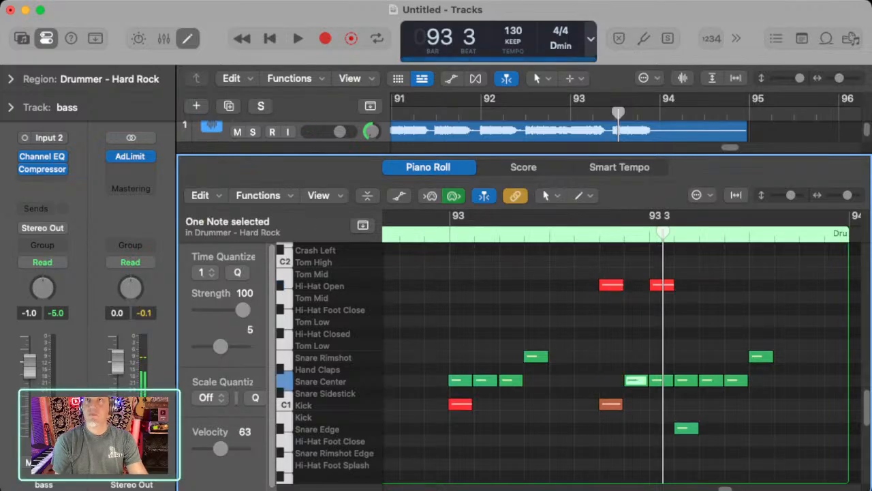
pyautogui.press('Delete')
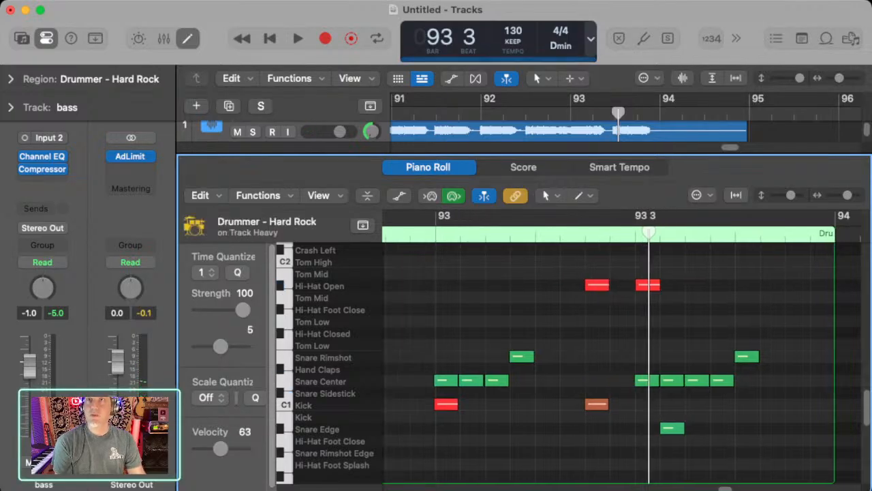
pyautogui.moveTo(641, 285); pyautogui.dragTo(741, 291)
pyautogui.scroll(-1, 741, 291)
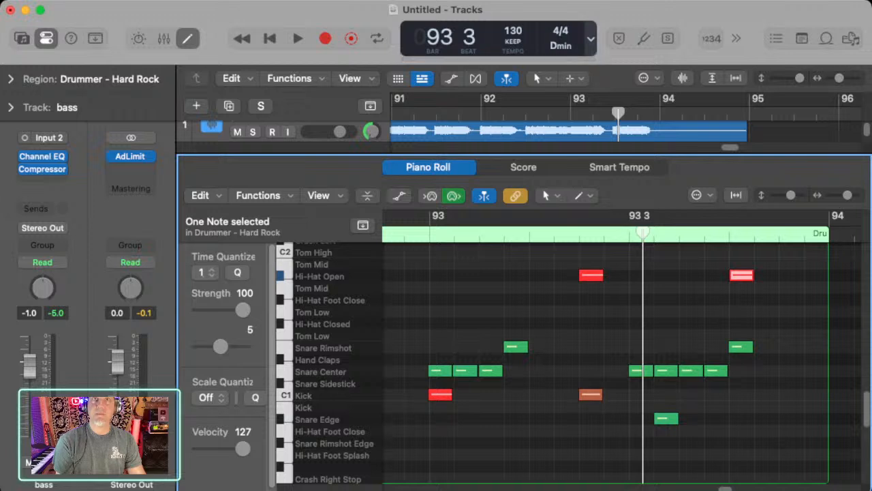
# Play the fill through its end and delete the Hi-Hat Open note above the last Snare Rimshot.
pyautogui.press(',')
pyautogui.press('space')
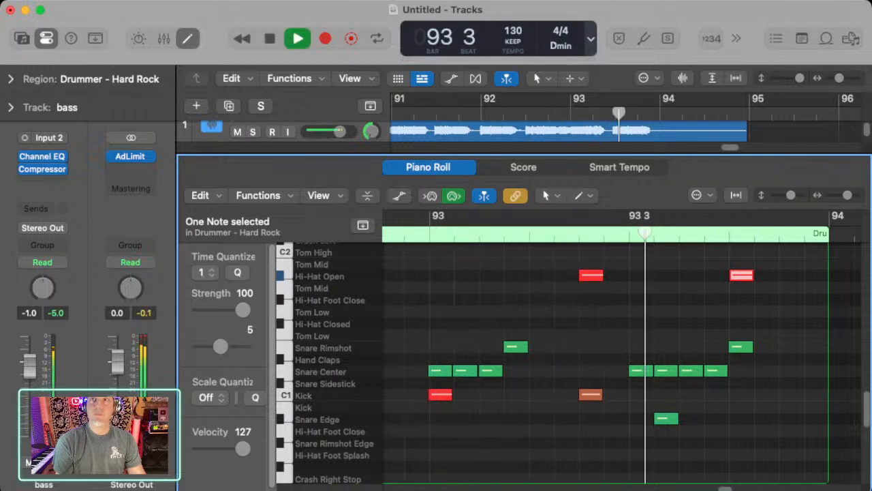
pyautogui.press('space')
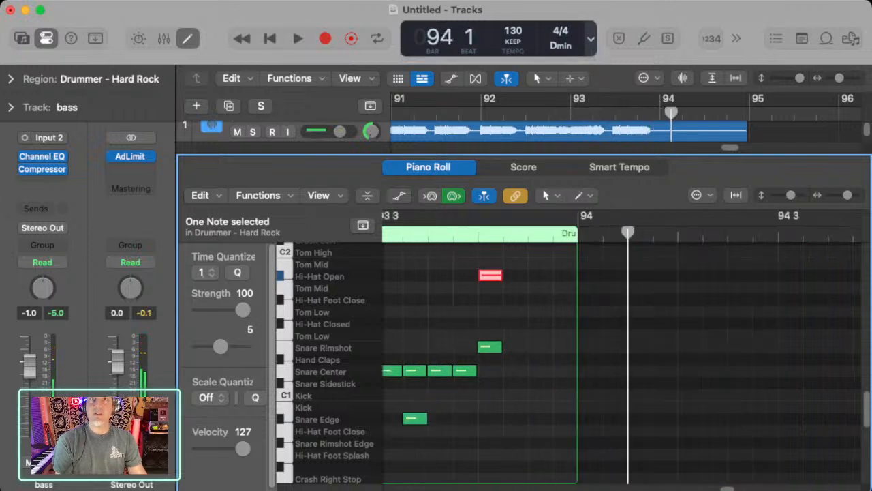
pyautogui.press('Delete')
pyautogui.hscroll(-6, 622, 361)
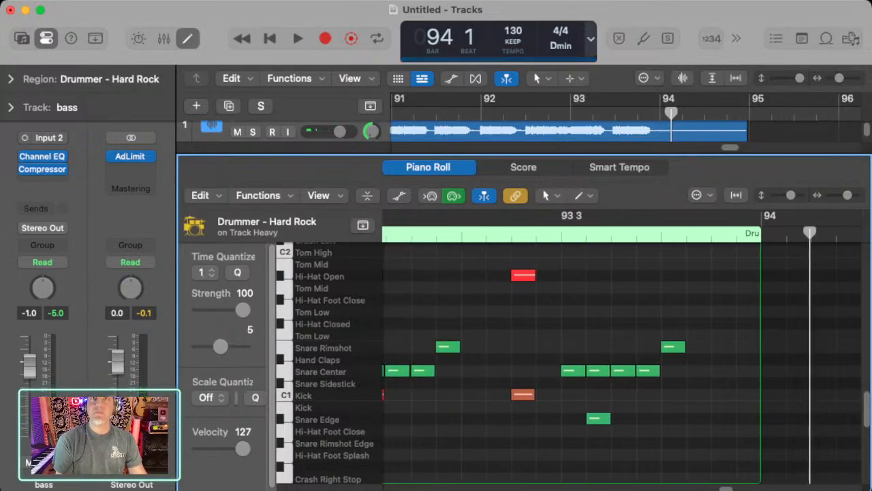
pyautogui.hscroll(-2, 622, 361)
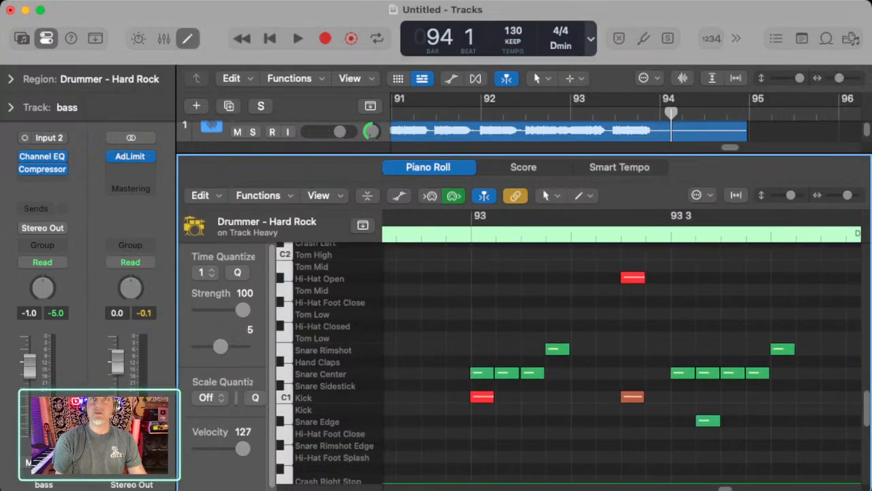
# Play the fill again from bar 93 and copy the last Snare Rimshot note up to Tom Mid at the same position.
pyautogui.press(',')
pyautogui.press('space')
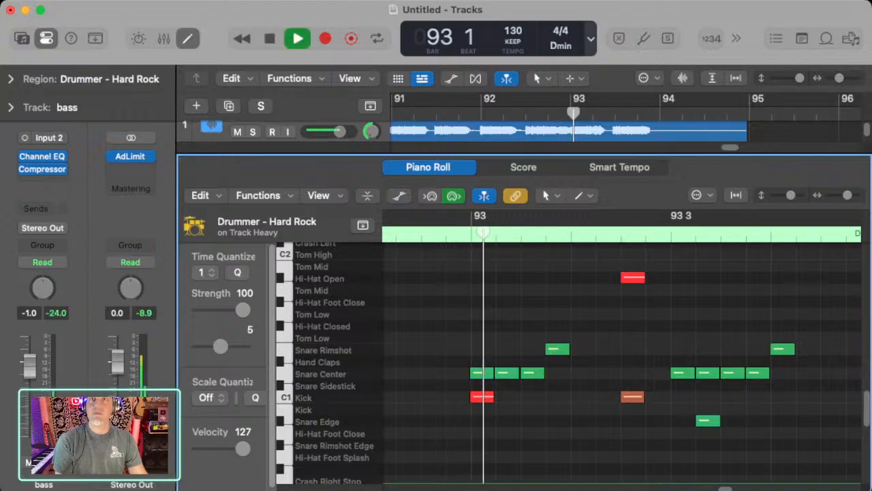
pyautogui.press('space')
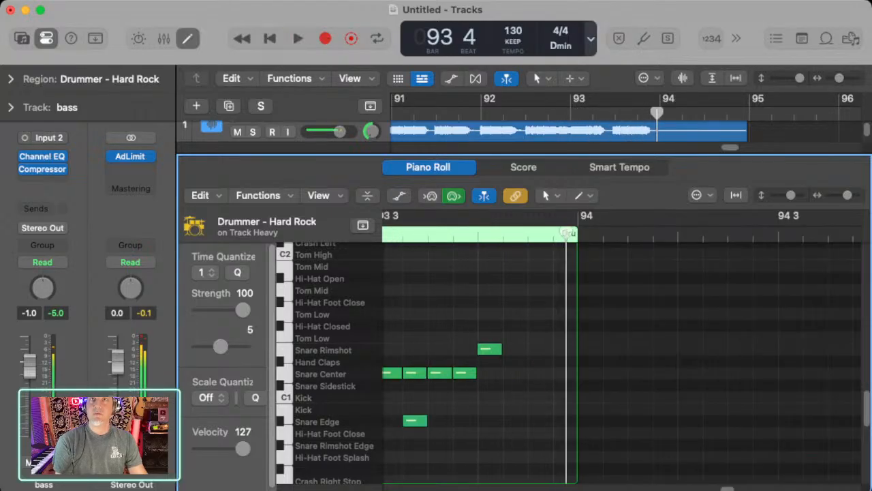
pyautogui.hscroll(-1, 558, 361)
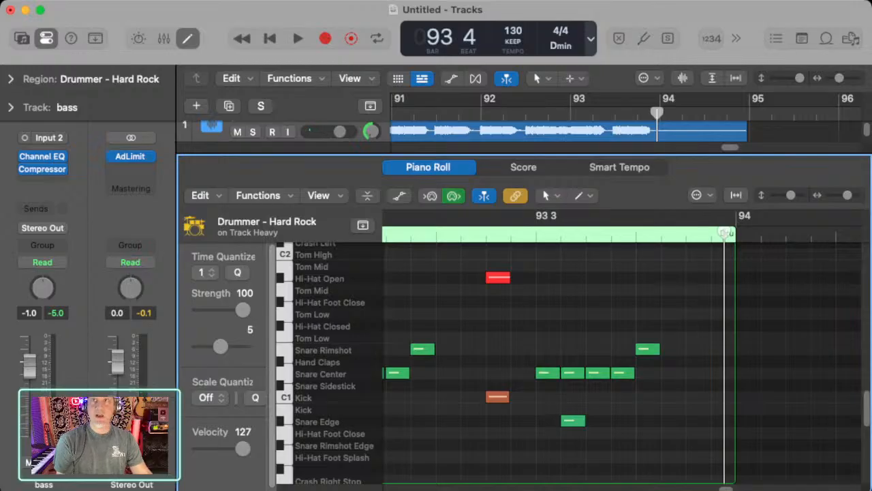
pyautogui.moveTo(647, 348); pyautogui.dragTo(648, 289)
pyautogui.hscroll(-5, 648, 293)
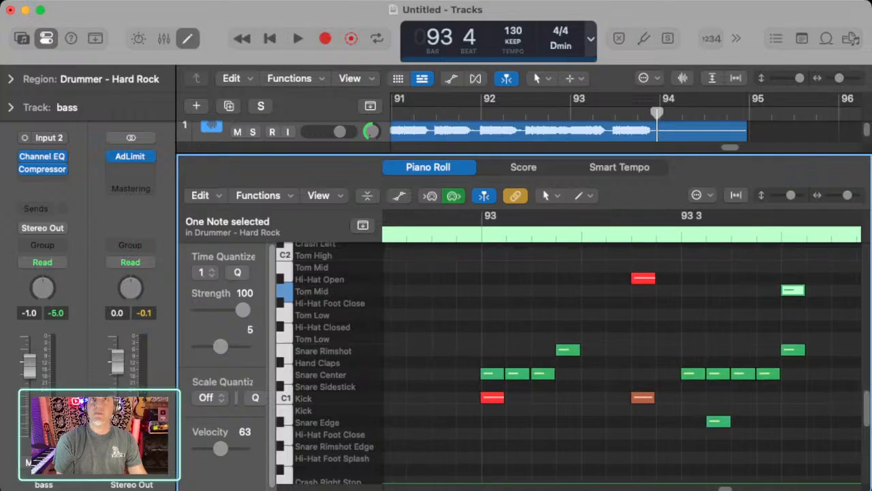
# Play the edited fill, close the Piano Roll and play the song's ending from bar 92.
pyautogui.press('space')
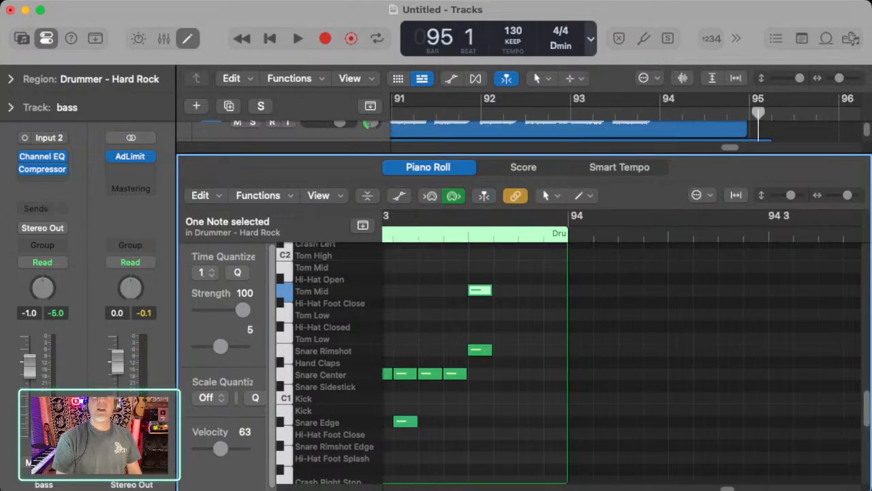
pyautogui.press('e')
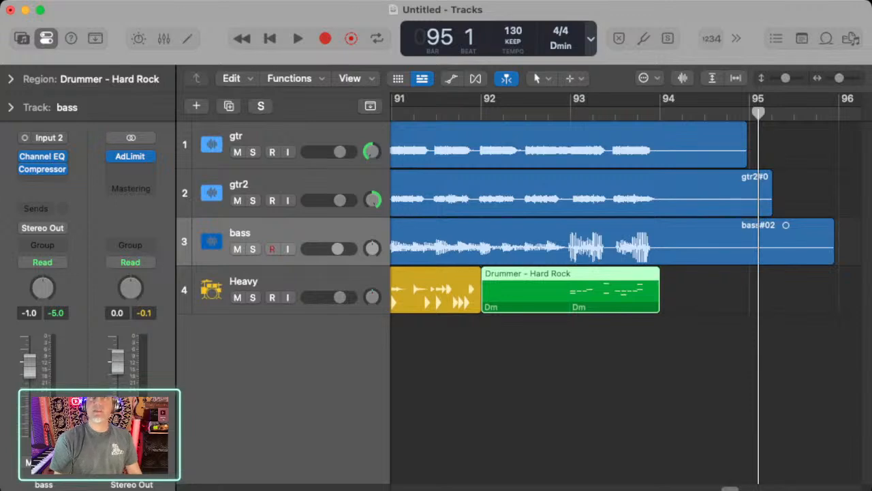
pyautogui.press('space')
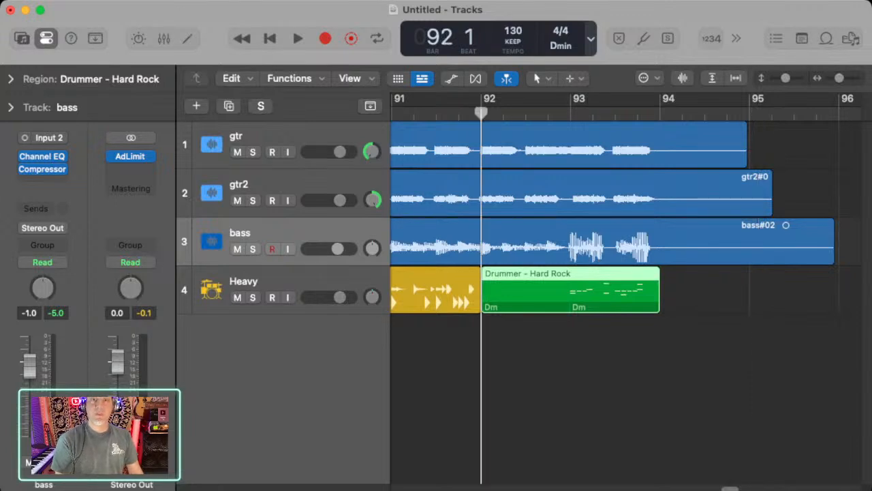
pyautogui.press('space')
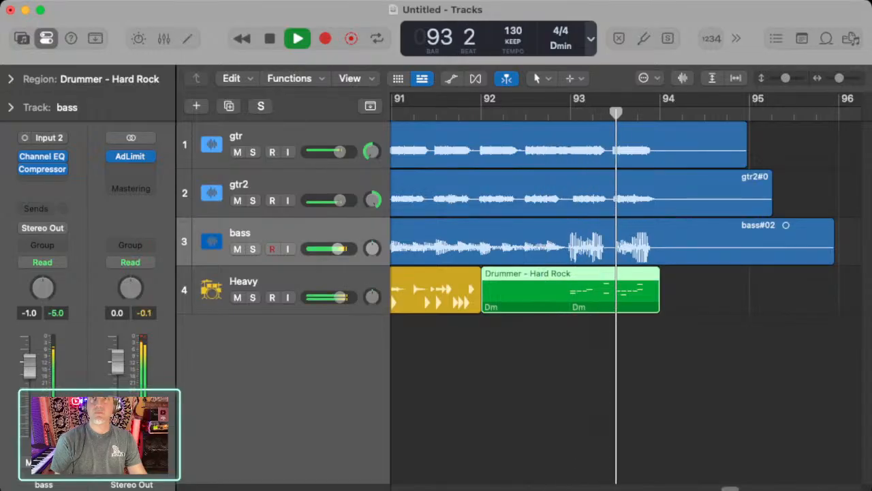
# Move the boundary between the yellow Drummer region and the green MIDI fill region on the Heavy track to bar 93, and stop playback.
pyautogui.moveTo(480, 306); pyautogui.dragTo(571, 306)
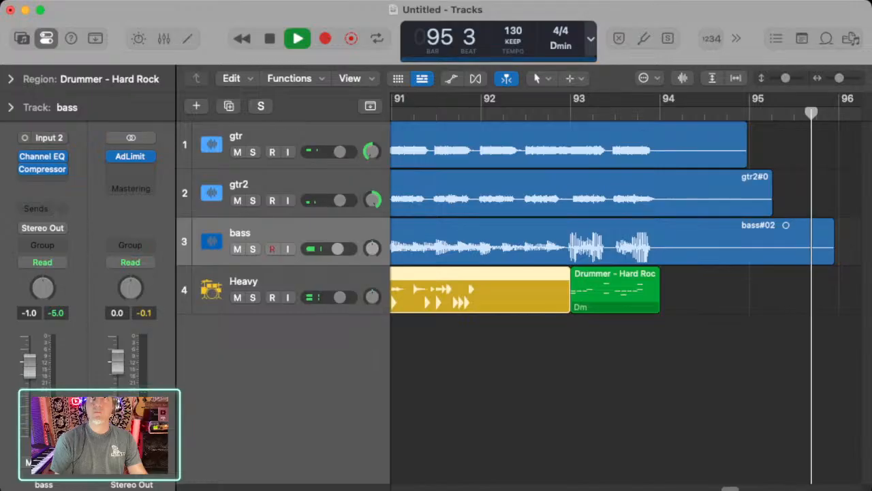
pyautogui.press('space')
pyautogui.hscroll(-6, 625, 289)
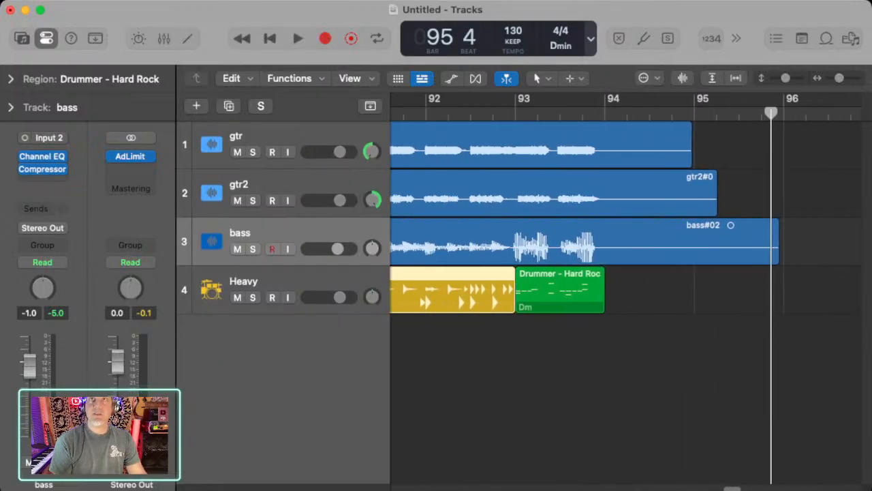
# Trim the empty ends of the gtr, gtr2 and bass regions to just after bar 94.
pyautogui.press(',')
pyautogui.press(',')
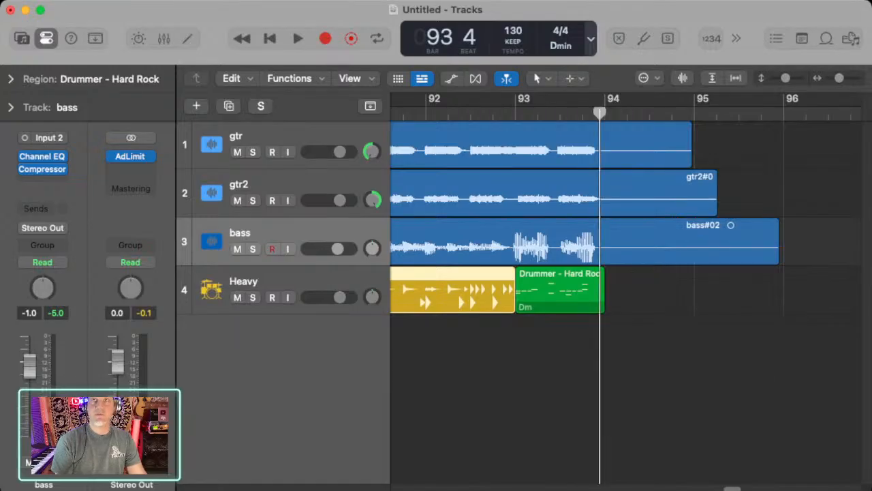
pyautogui.scroll(1, 626, 289)
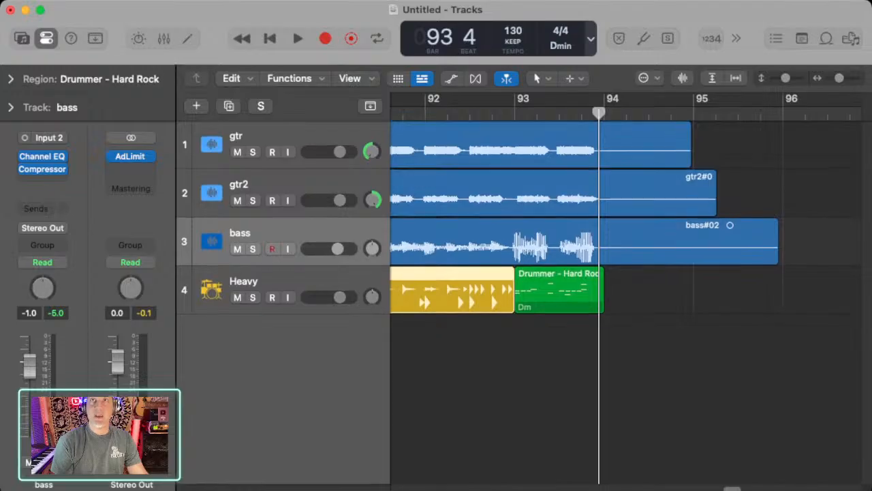
pyautogui.scroll(-1, 626, 289)
pyautogui.click(631, 144)
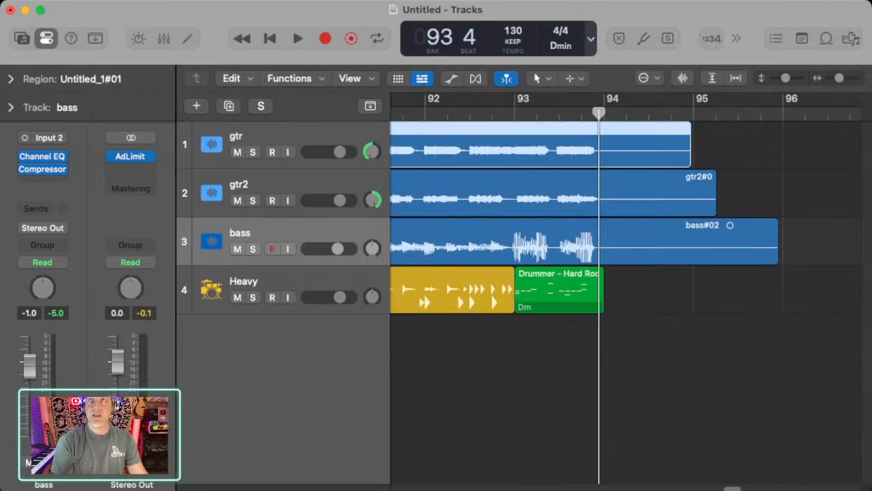
pyautogui.moveTo(689, 159); pyautogui.dragTo(606, 159)
pyautogui.click(713, 207)
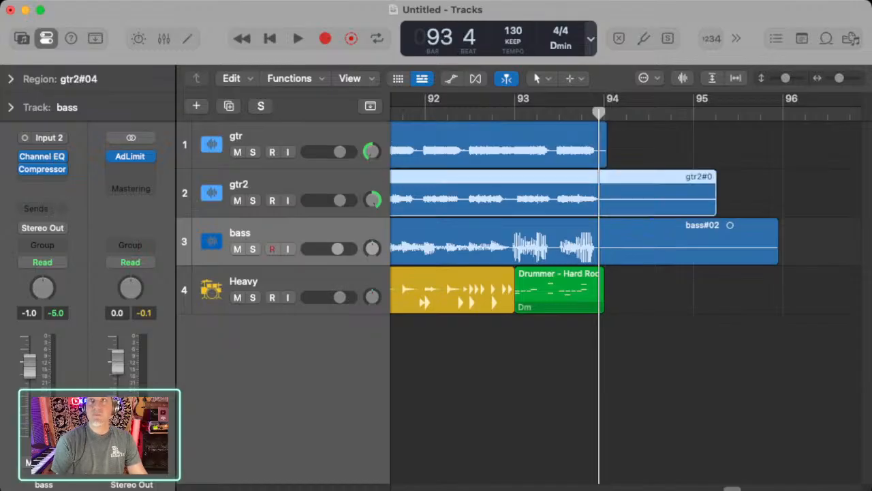
pyautogui.moveTo(713, 198); pyautogui.dragTo(608, 198)
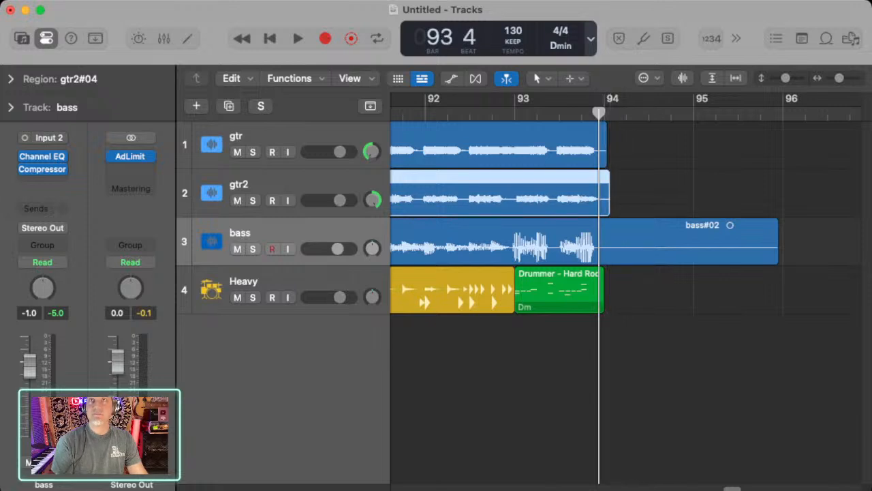
pyautogui.click(774, 255)
pyautogui.moveTo(775, 255); pyautogui.dragTo(610, 254)
# Assign the Fade tool as the secondary tool and add fade-outs after the last notes of the gtr, gtr2 and bass regions, curving the bass fade.
pyautogui.press('super+Right')
pyautogui.press('super+Right')
pyautogui.press('super+Right')
pyautogui.press('super+Right')
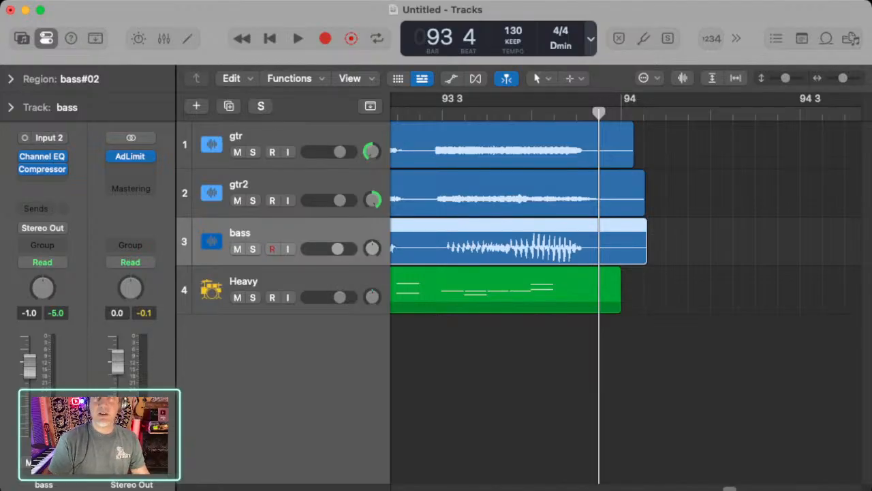
pyautogui.hscroll(1, 625, 289)
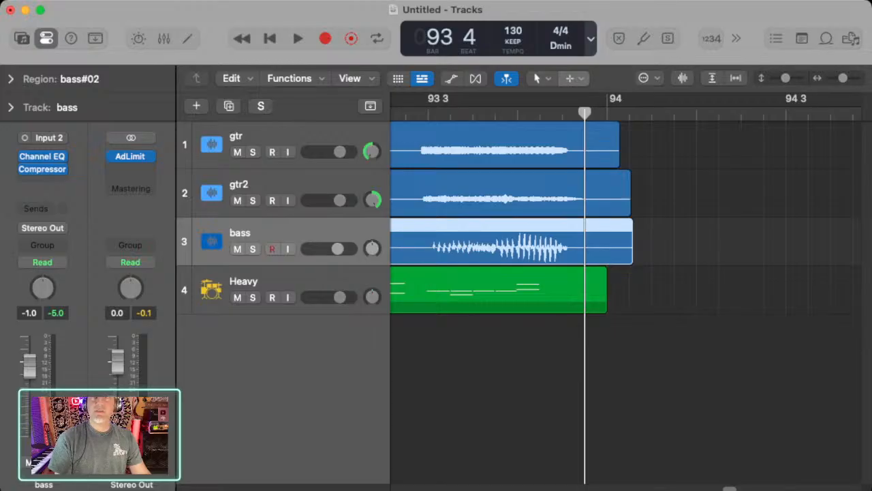
pyautogui.click(593, 240)
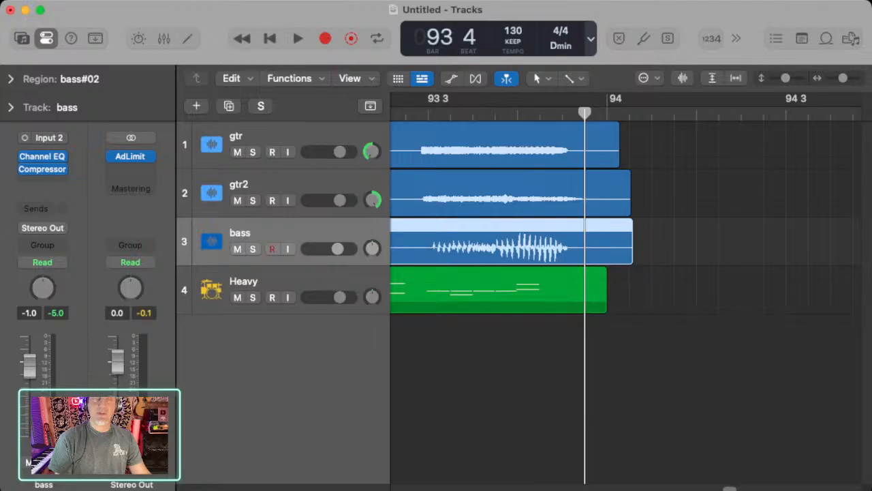
pyautogui.moveTo(618, 143); pyautogui.dragTo(569, 139)
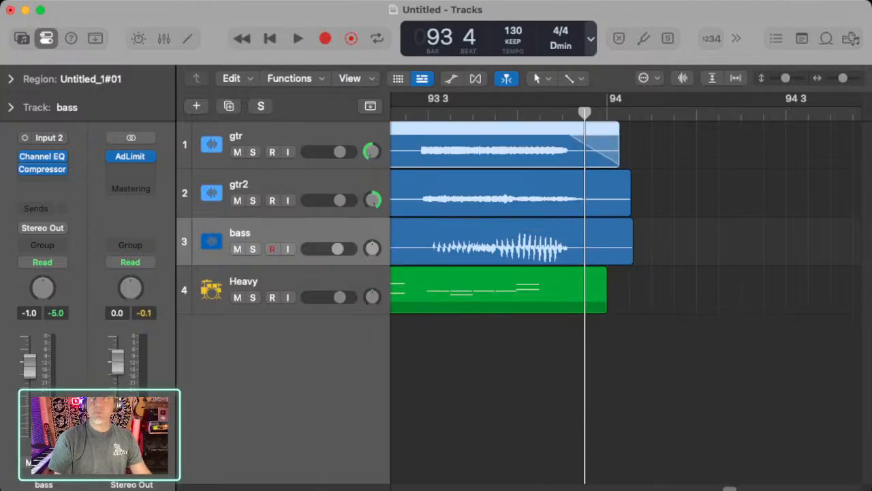
pyautogui.moveTo(629, 185); pyautogui.dragTo(575, 187)
pyautogui.moveTo(630, 233); pyautogui.dragTo(574, 250)
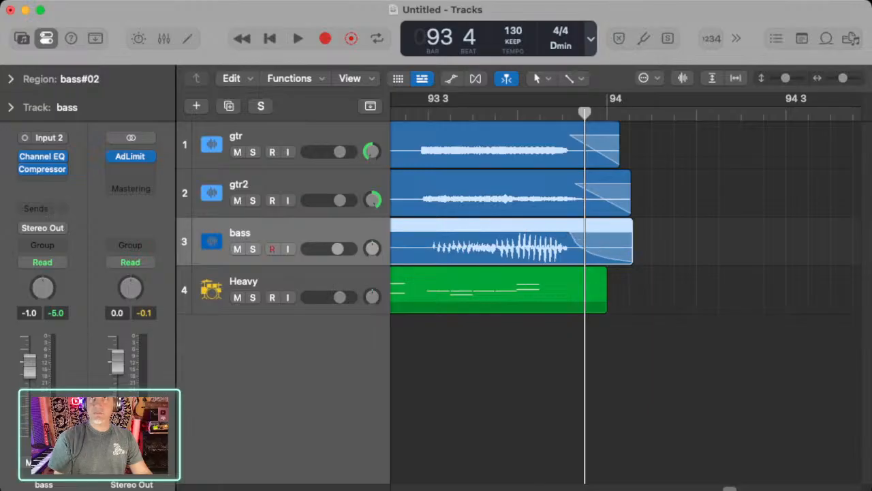
# Curve the gtr2 and gtr fade-outs to match the bass fade, and play the ending.
pyautogui.click(598, 198)
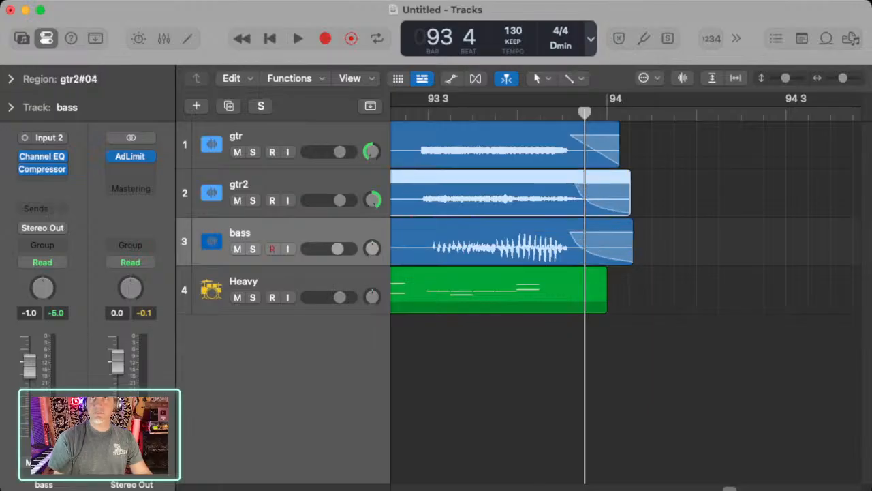
pyautogui.moveTo(596, 151); pyautogui.dragTo(587, 153)
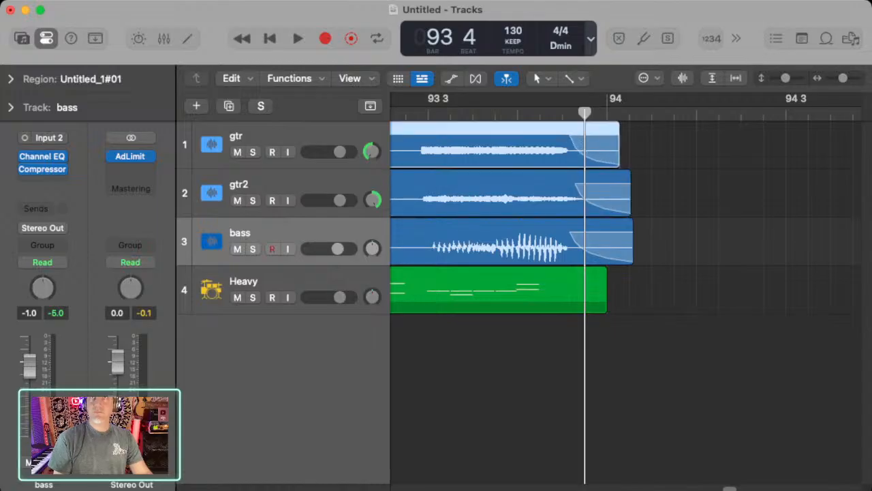
pyautogui.press('space')
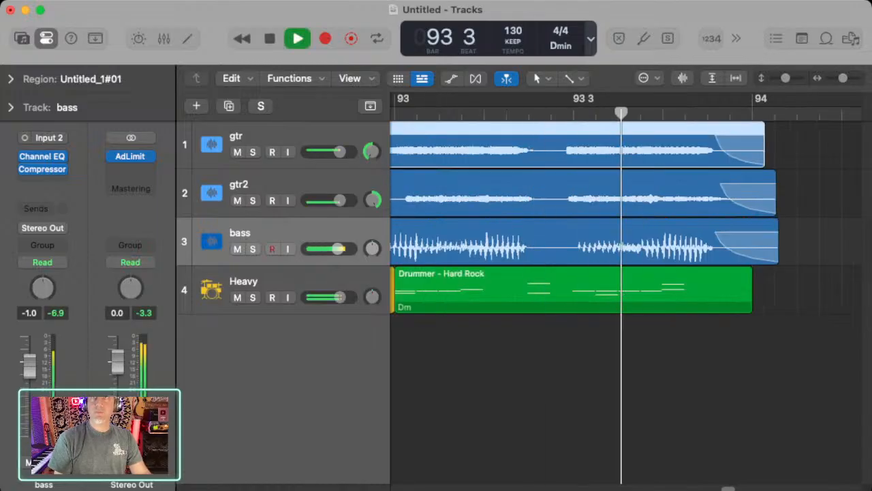
pyautogui.press('space')
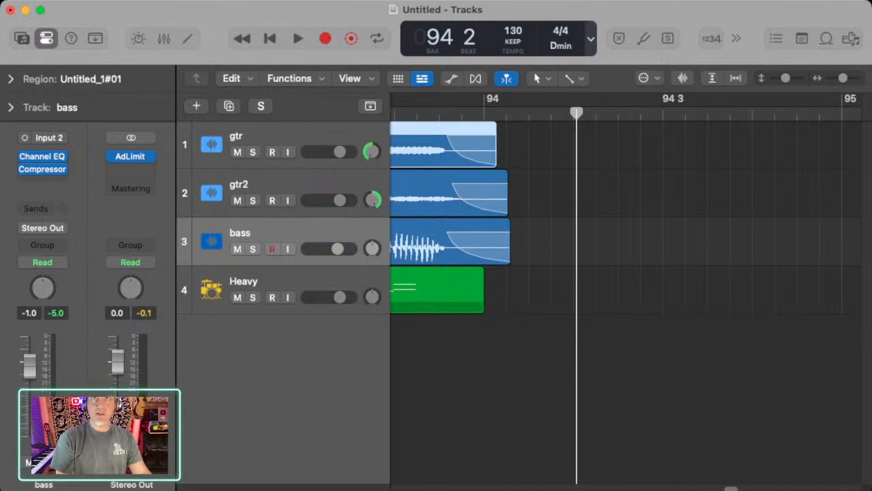
# Return to the song's beginning and trim the starts of the gtr, gtr2 and bass regions to just before bar 5.
pyautogui.press('Return')
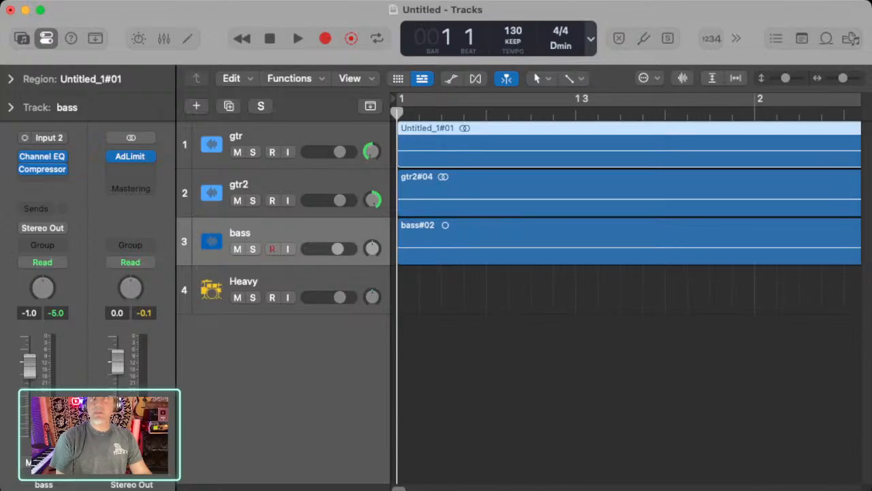
pyautogui.press('super+Left')
pyautogui.press('super+Left')
pyautogui.press('super+Left')
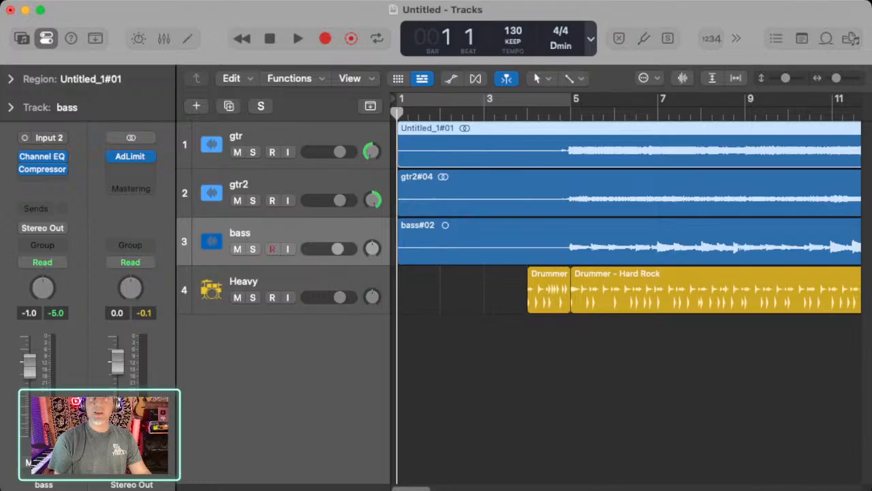
pyautogui.moveTo(400, 160); pyautogui.dragTo(561, 160)
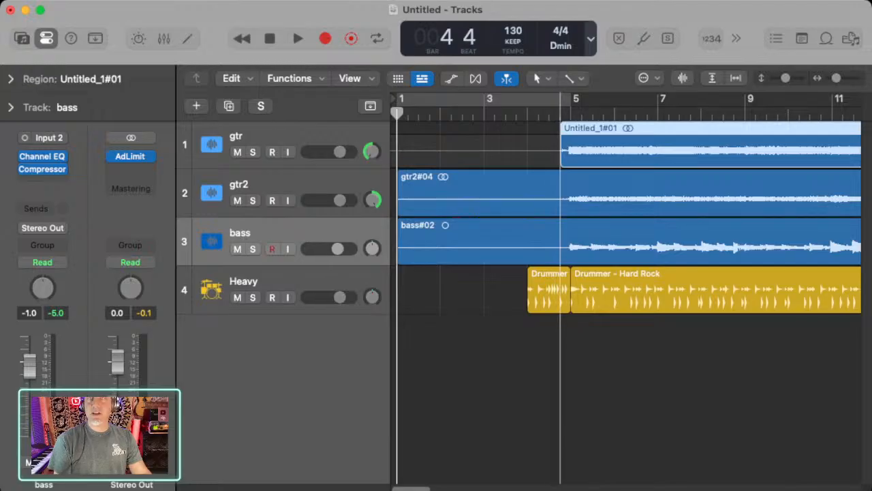
pyautogui.click(399, 209)
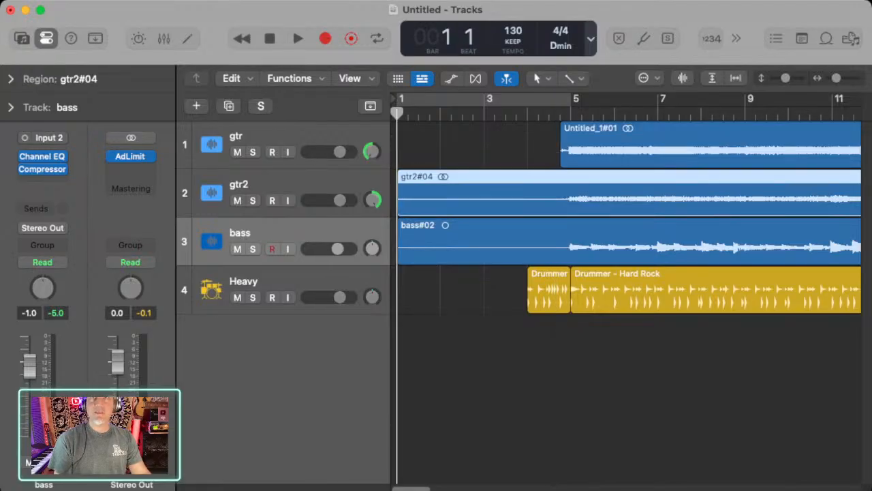
pyautogui.moveTo(399, 209); pyautogui.dragTo(561, 208)
pyautogui.click(399, 257)
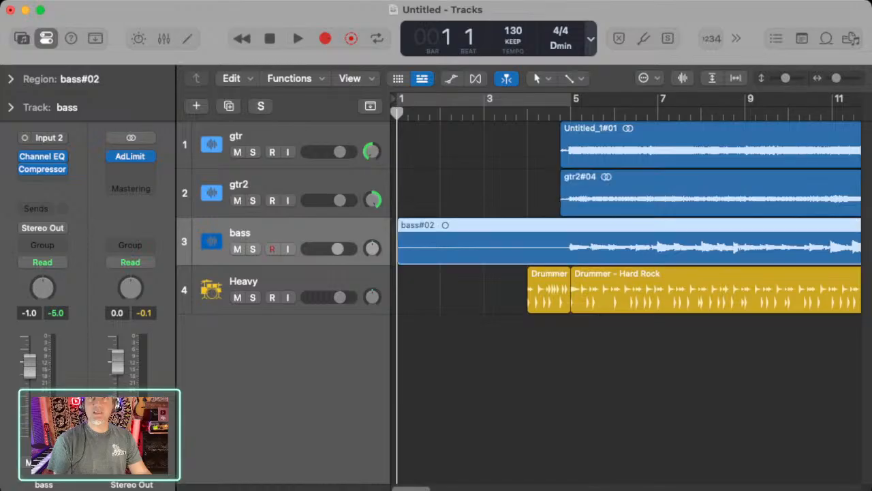
pyautogui.moveTo(400, 257); pyautogui.dragTo(561, 257)
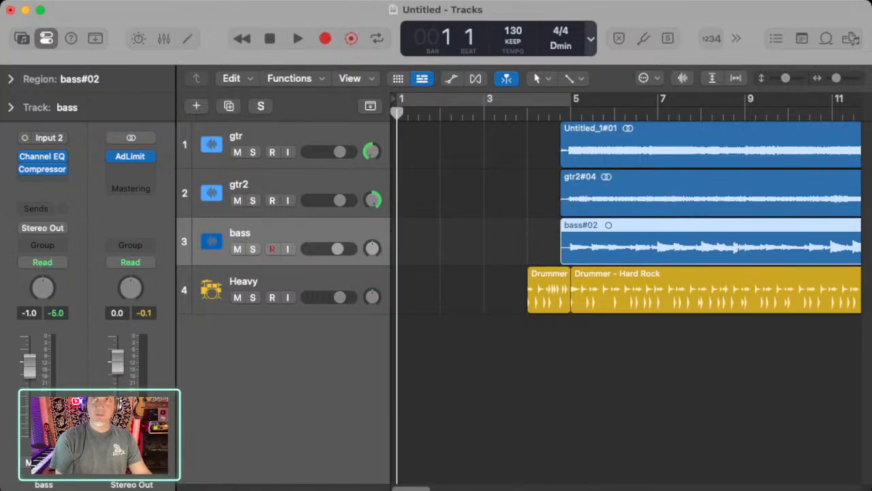
pyautogui.scroll(5, 565, 257)
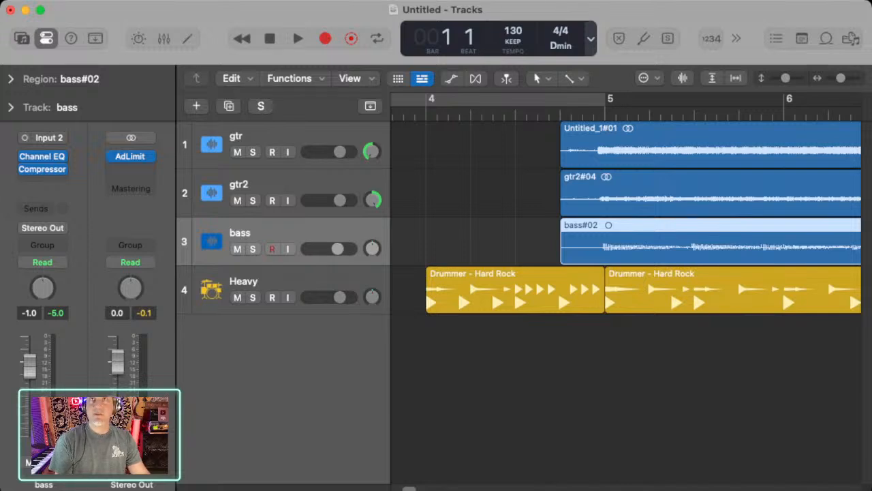
# Add curved fade-ins to the starts of the gtr, gtr2 and bass regions before bar 5, and play the song's opening.
pyautogui.moveTo(544, 163); pyautogui.dragTo(586, 155)
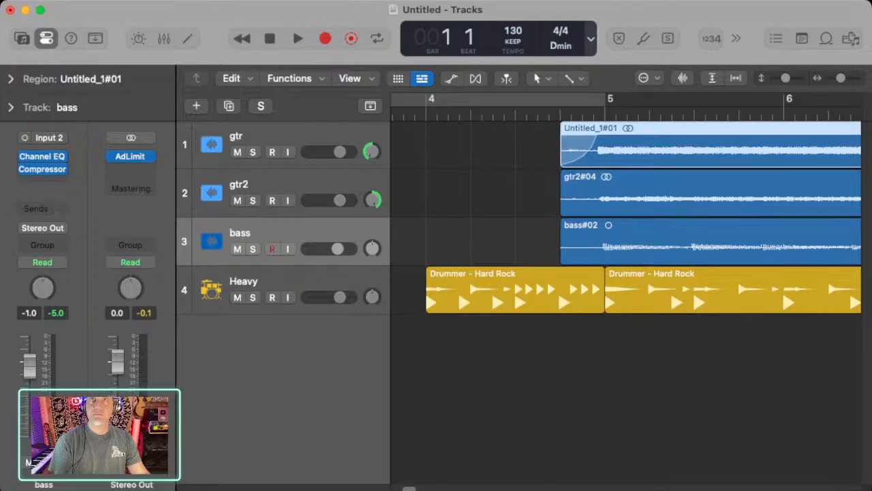
pyautogui.moveTo(542, 213); pyautogui.dragTo(598, 185)
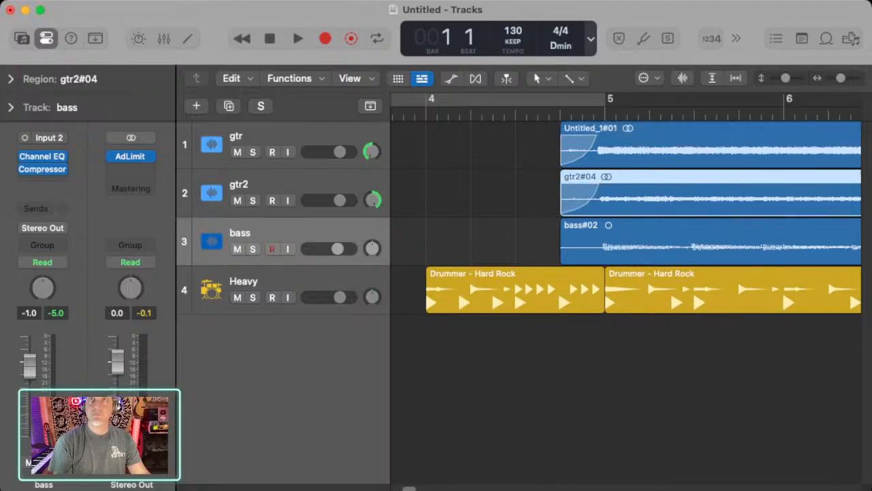
pyautogui.moveTo(543, 235)
pyautogui.mouseDown()
pyautogui.moveTo(615, 254)
pyautogui.moveTo(593, 252)
pyautogui.mouseUp()
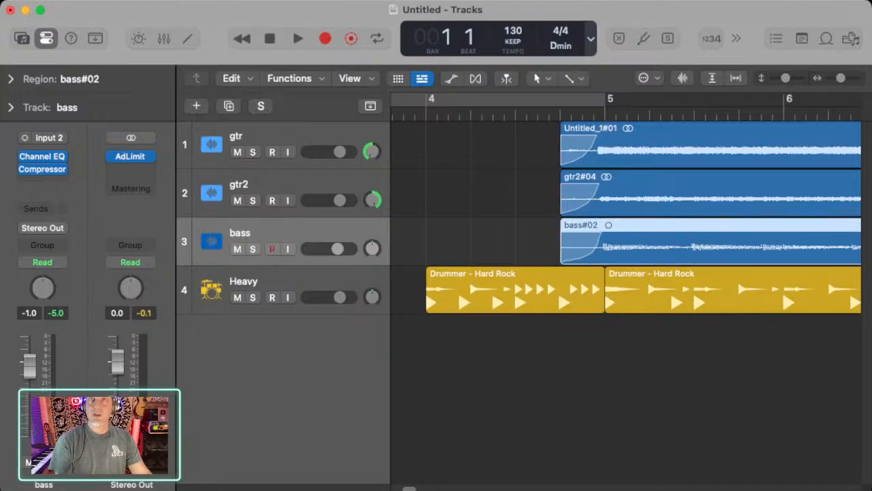
pyautogui.press('space')
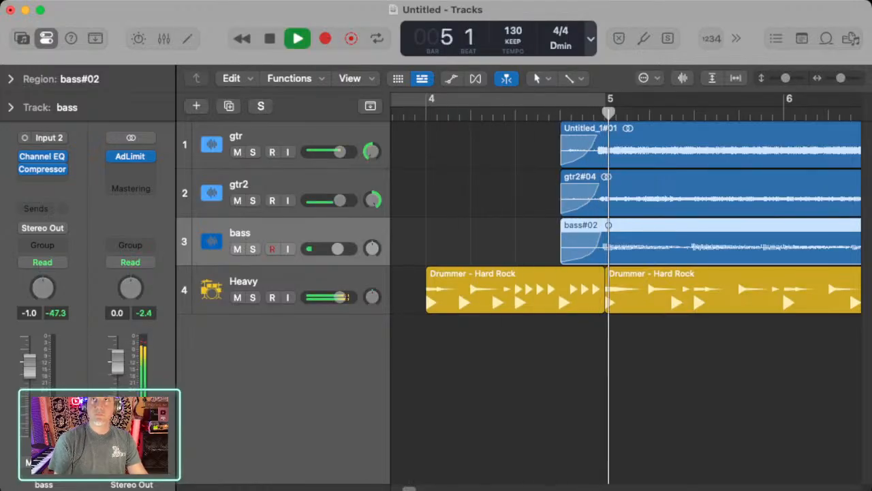
pyautogui.press('space')
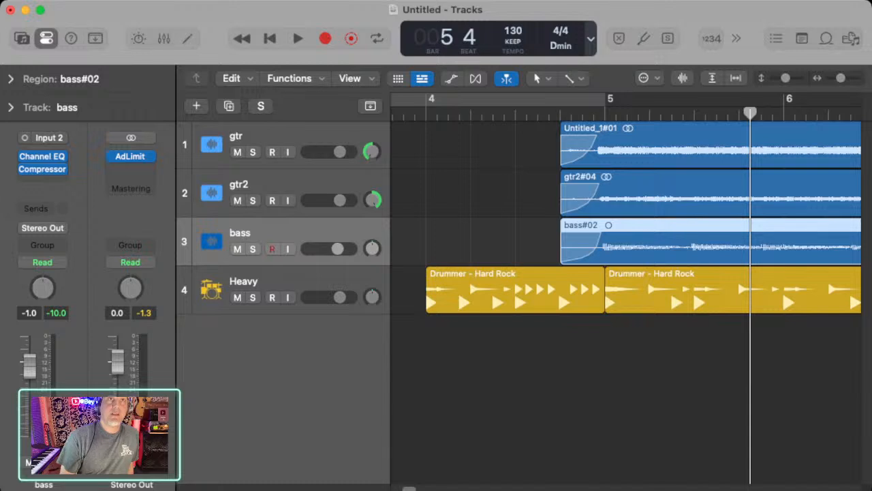
# Expand the Heavy drum kit in the mixer into separate Kick, Snare, Toms and Hi-Hat/Perc output channels only.
pyautogui.click(272, 282)
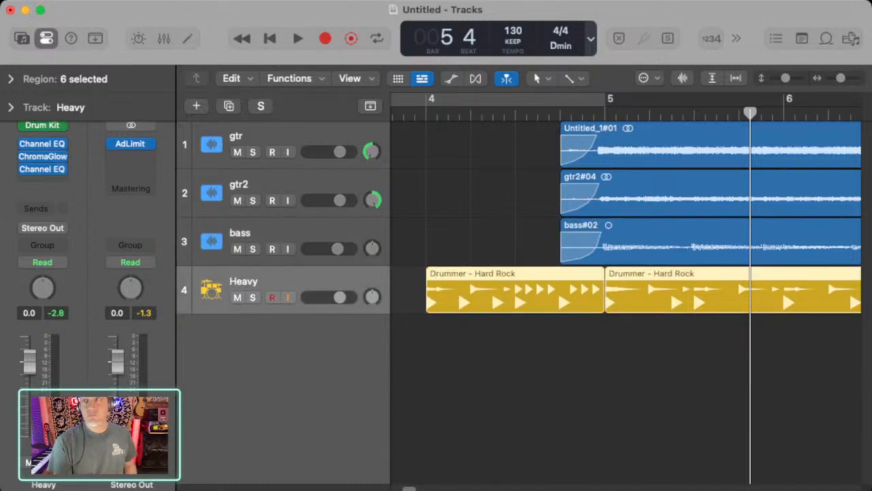
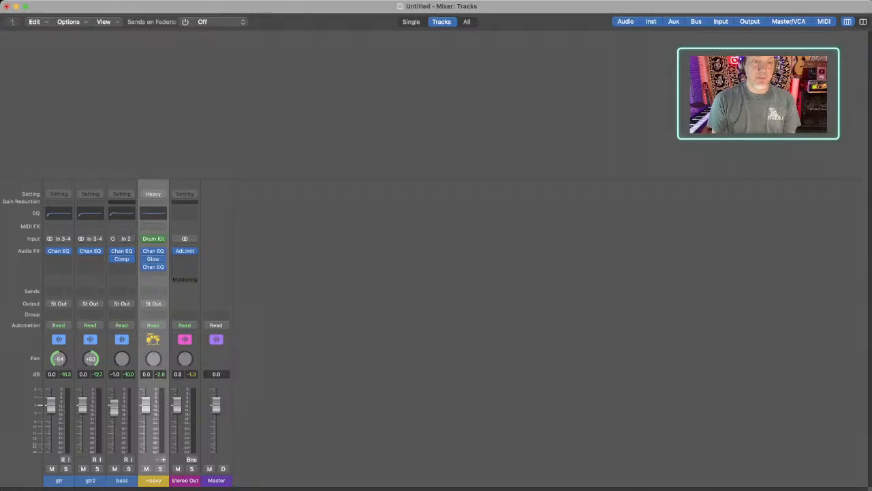
pyautogui.click(164, 460)
pyautogui.click(163, 459)
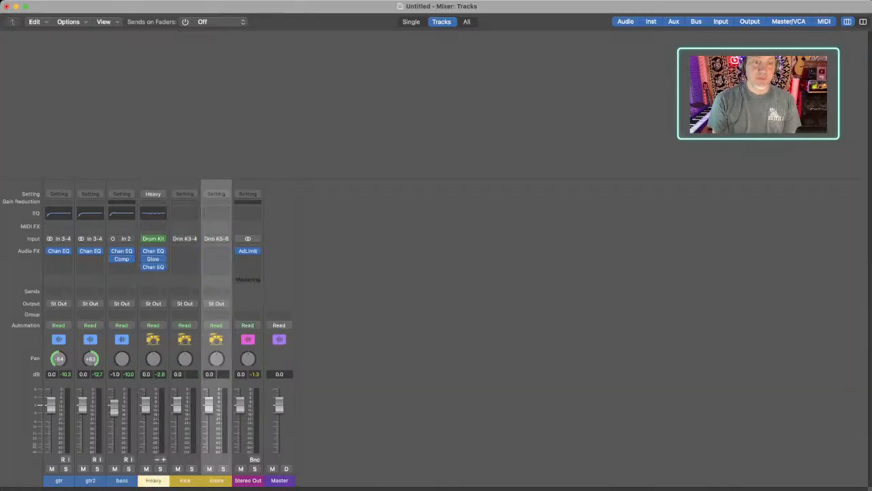
pyautogui.click(163, 459)
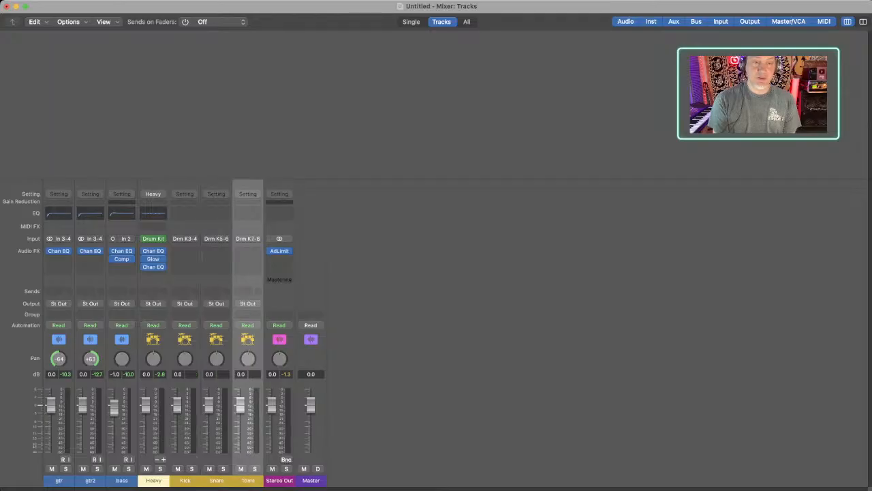
pyautogui.click(163, 459)
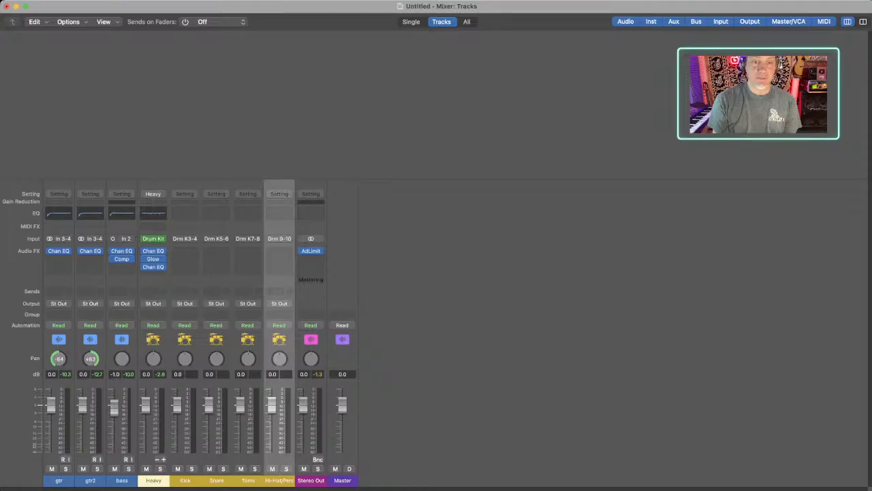
pyautogui.click(164, 460)
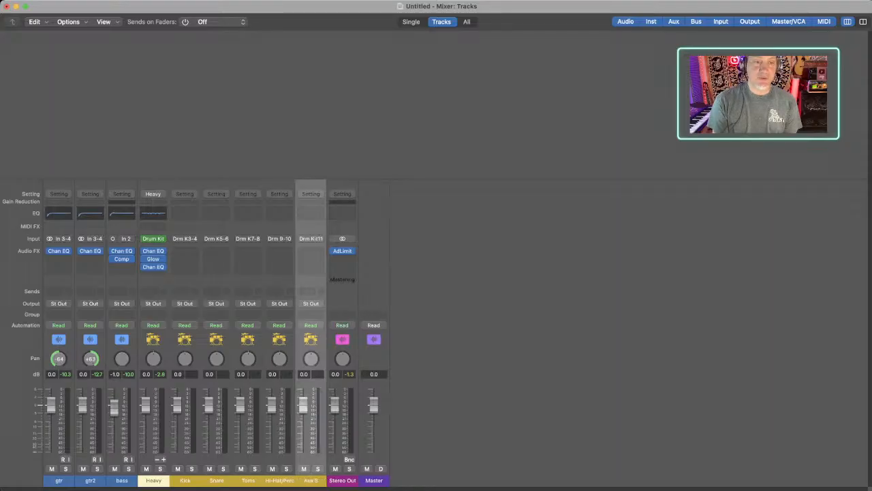
pyautogui.click(157, 460)
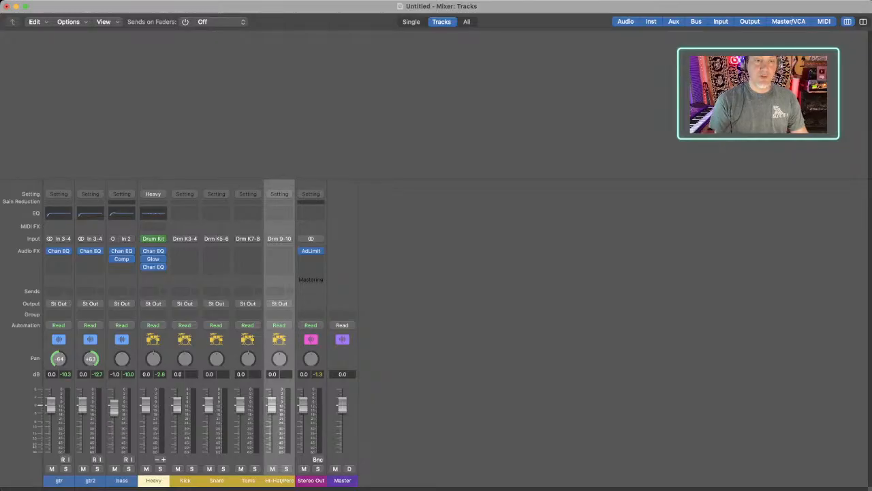
# Solo the Kick channel during playback and add a send to Bus 31 with its level turned up.
pyautogui.click(192, 469)
pyautogui.press('space')
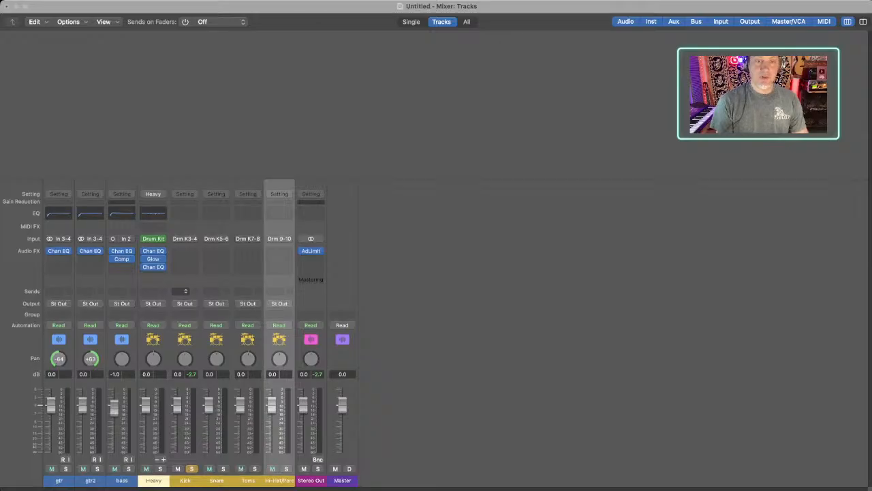
pyautogui.click(181, 291)
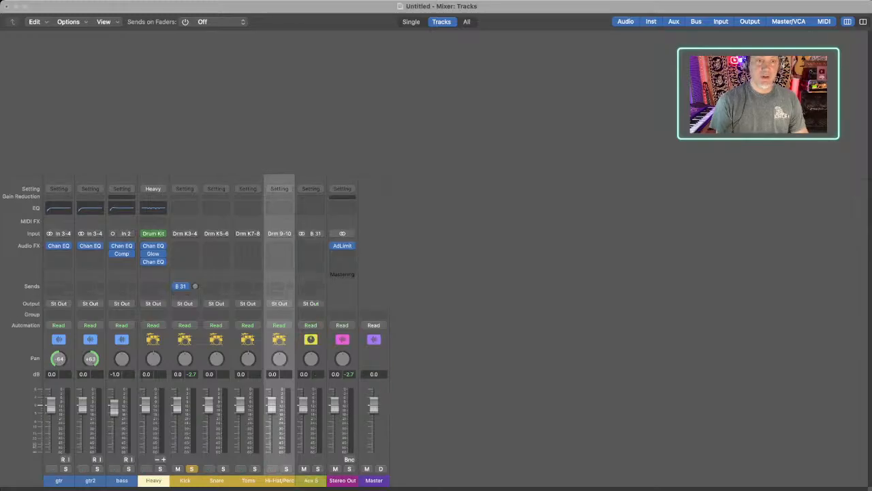
pyautogui.moveTo(195, 286); pyautogui.dragTo(195, 254)
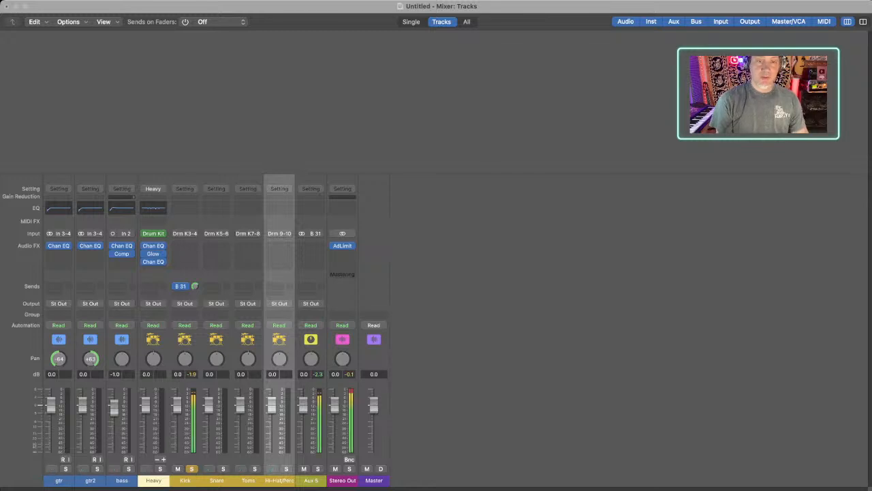
# Lower the Bus 31 aux channel's fader to −∞ and rename the channel as bd.
pyautogui.click(311, 327)
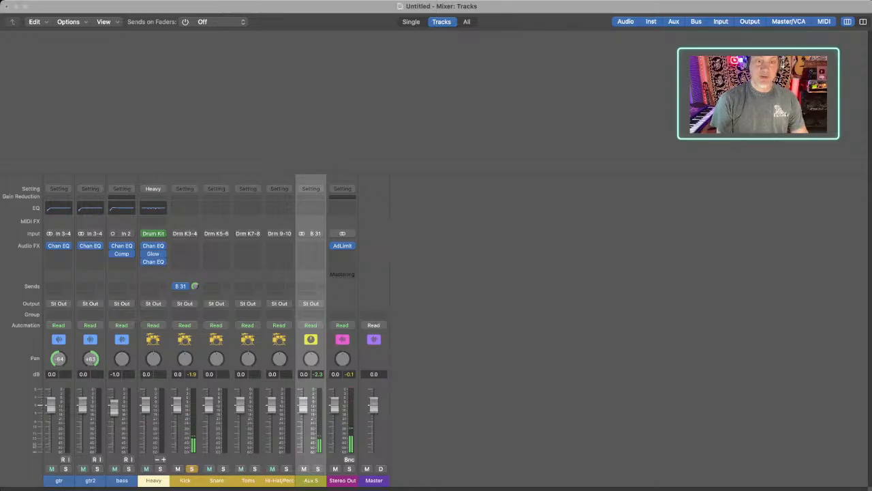
pyautogui.moveTo(303, 405); pyautogui.dragTo(303, 450)
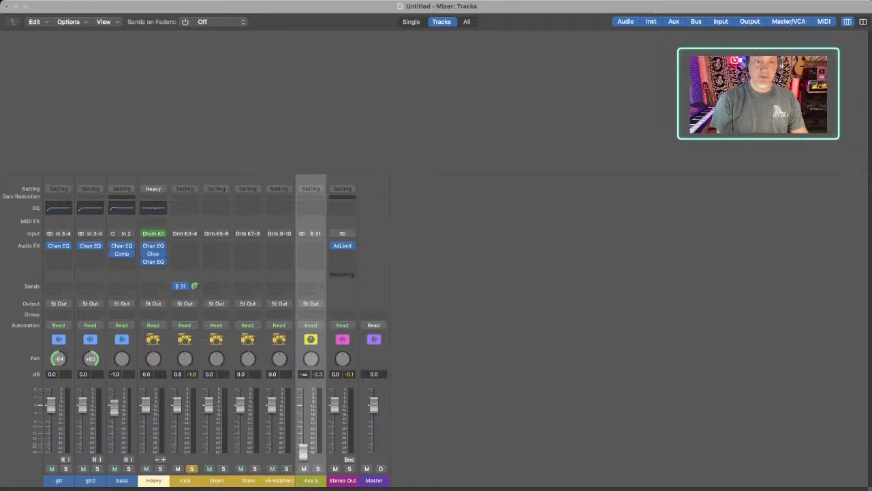
pyautogui.doubleClick(310, 480)
pyautogui.write('bd')
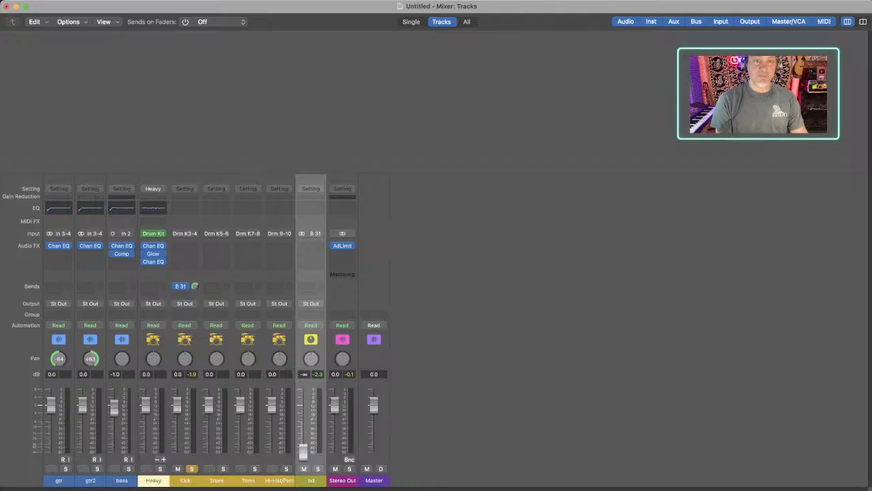
# Play the soloed kick and assign a side-chain source to the Compressor on the bass channel.
pyautogui.press('space')
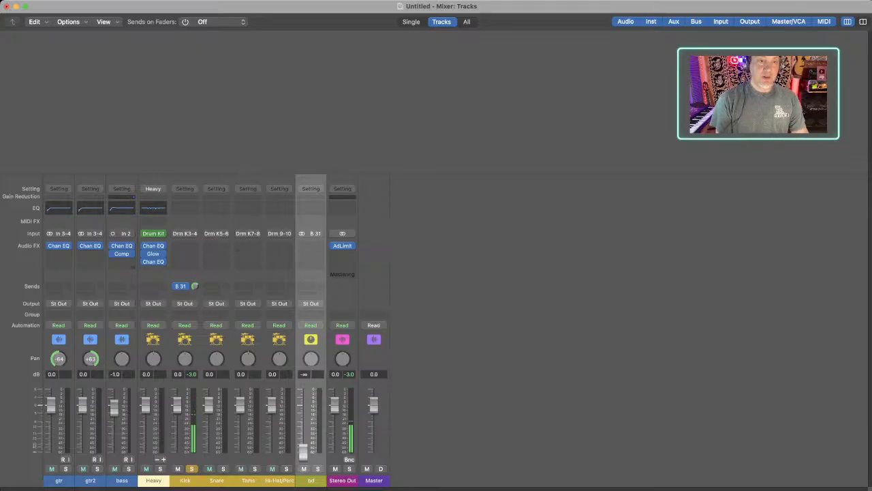
pyautogui.click(122, 268)
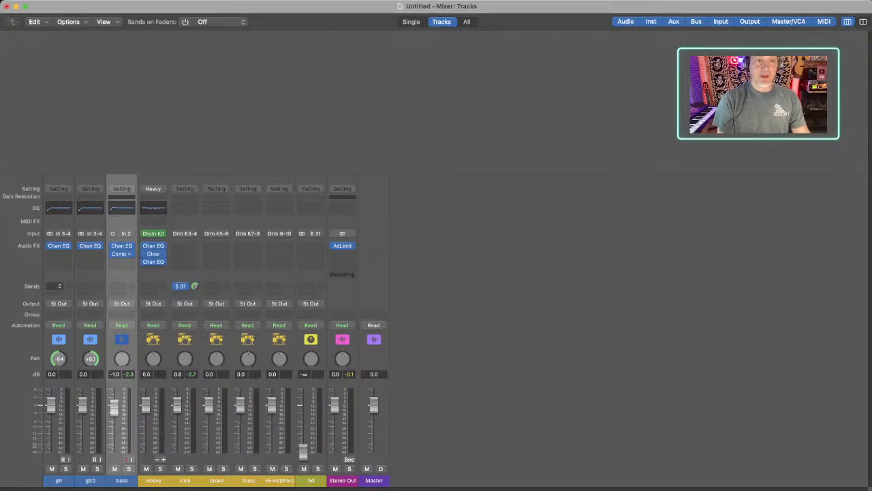
# Add Bus 7 sends to the gtr and gtr2 channels and turn up both send levels.
pyautogui.click(55, 286)
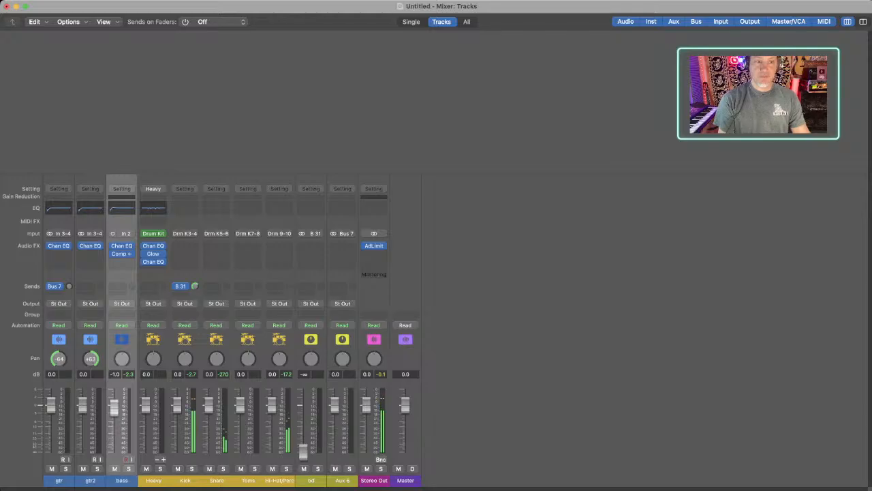
pyautogui.moveTo(69, 287); pyautogui.dragTo(68, 251)
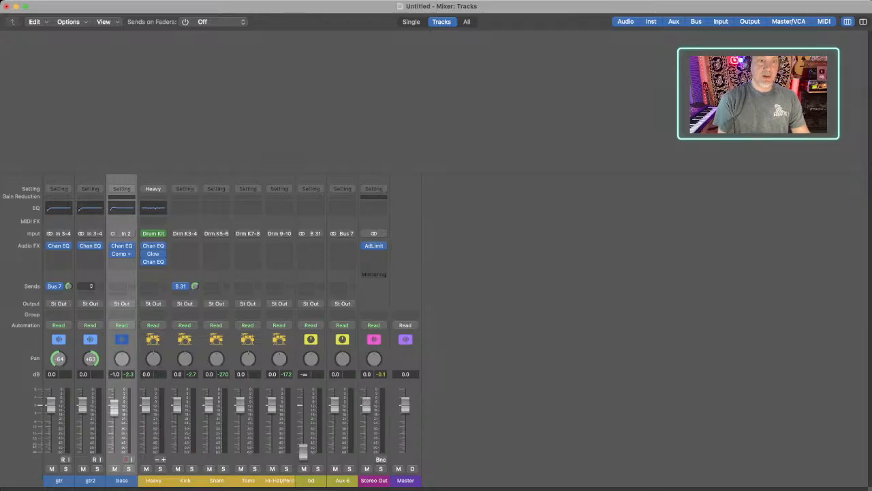
pyautogui.click(87, 286)
pyautogui.moveTo(100, 286); pyautogui.dragTo(100, 248)
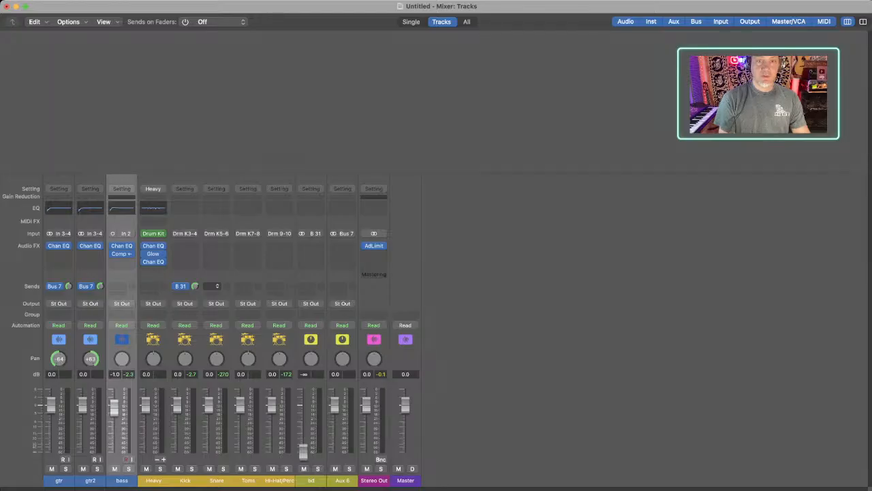
# Add Bus 7 sends to the Snare, Toms and Hi-Hat/Perc channels and turn up each send level.
pyautogui.click(213, 286)
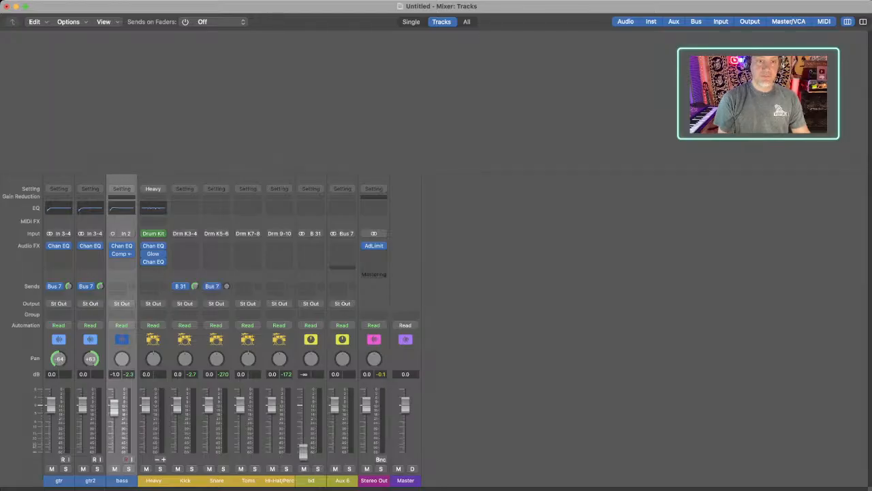
pyautogui.moveTo(226, 286); pyautogui.dragTo(226, 269)
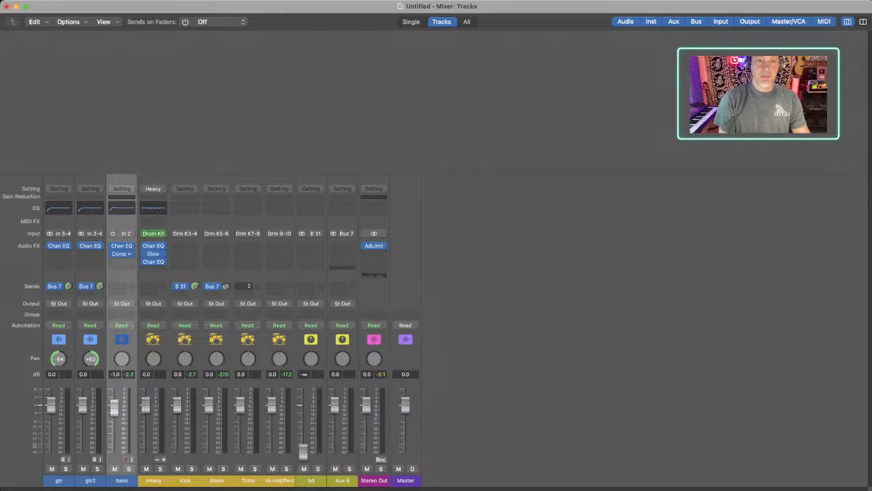
pyautogui.click(244, 286)
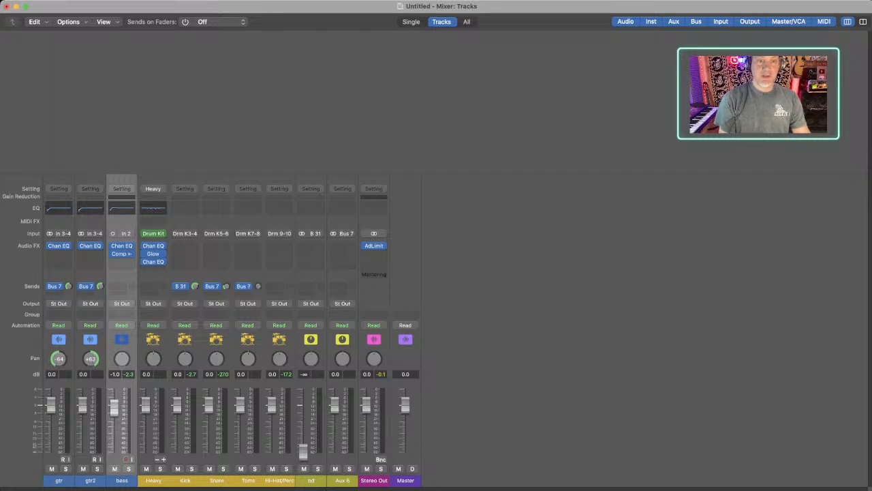
pyautogui.moveTo(258, 286); pyautogui.dragTo(257, 276)
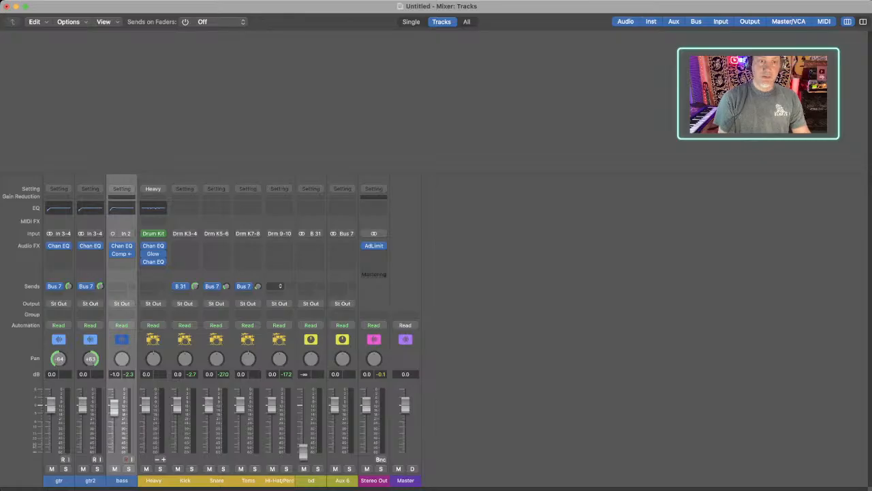
pyautogui.click(275, 286)
pyautogui.moveTo(288, 286); pyautogui.dragTo(300, 258)
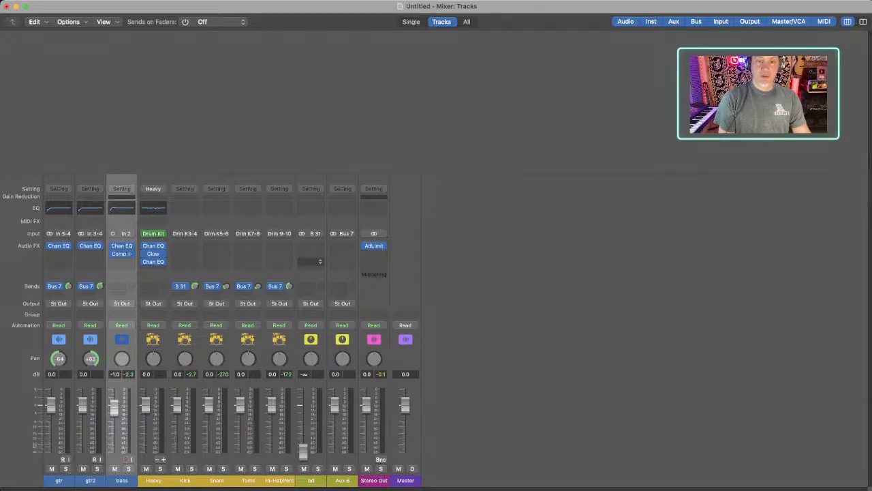
# Rename the Bus 7 aux channel as reverb and insert ChromaVerb on it.
pyautogui.doubleClick(342, 480)
pyautogui.write('reverb')
pyautogui.press('Return')
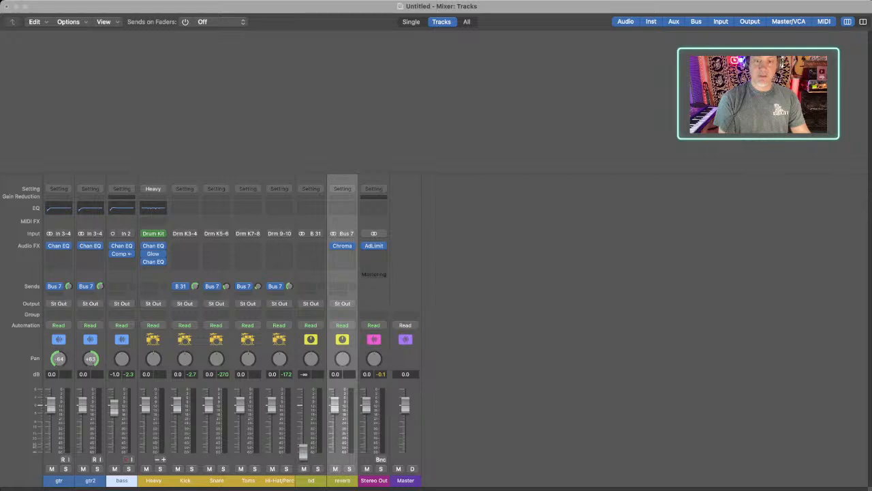
# Play with the reverb channel soloed and adjust the Bus 7 sends: Snare about -7.5, Toms about -13.1, plus the guitar sends.
pyautogui.press('space')
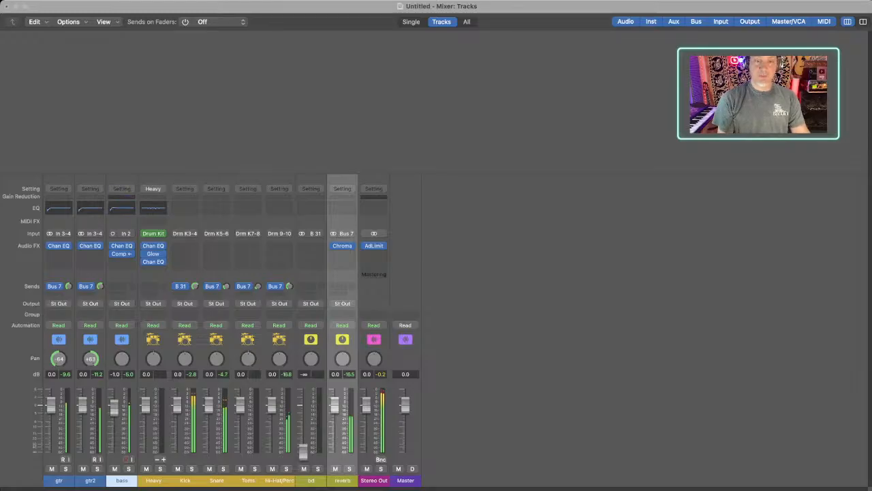
pyautogui.press('s')
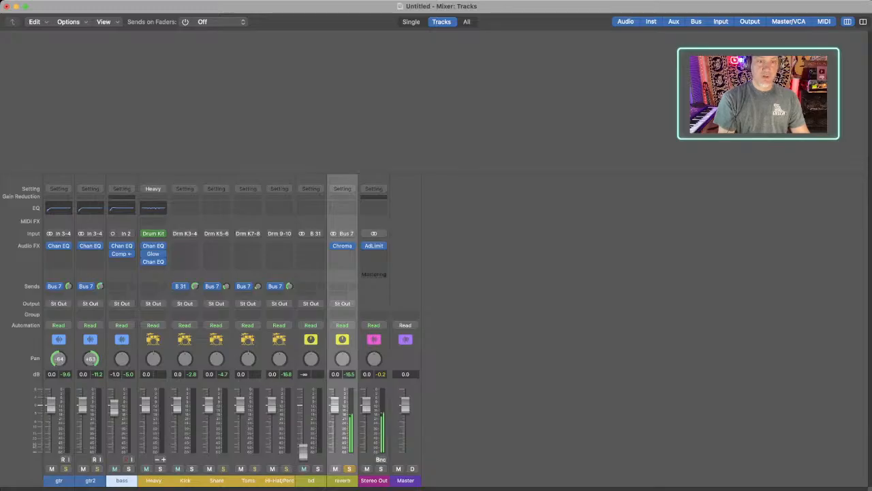
pyautogui.moveTo(226, 286)
pyautogui.mouseDown()
pyautogui.moveTo(226, 277)
pyautogui.moveTo(227, 291)
pyautogui.mouseUp()
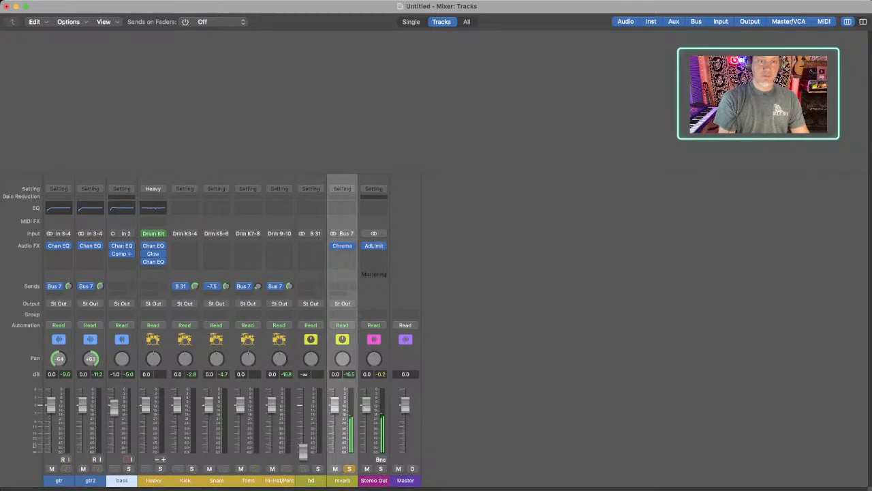
pyautogui.moveTo(258, 287); pyautogui.dragTo(257, 275)
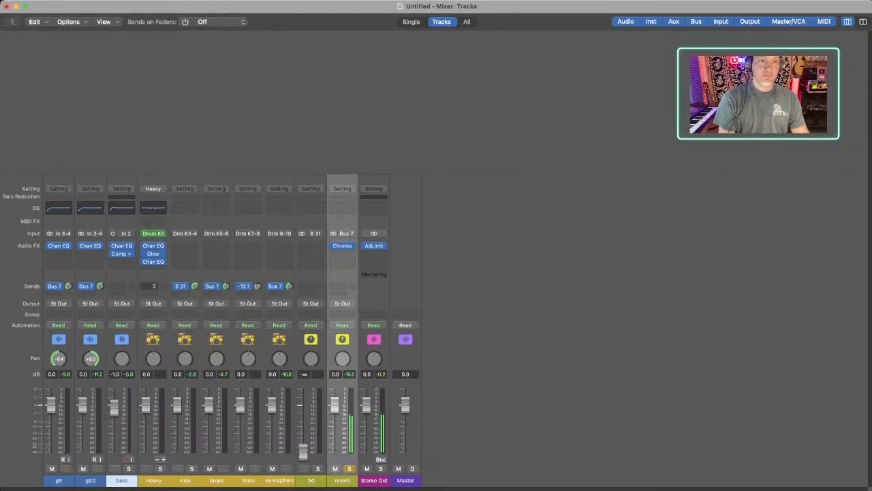
pyautogui.moveTo(101, 286); pyautogui.dragTo(68, 292)
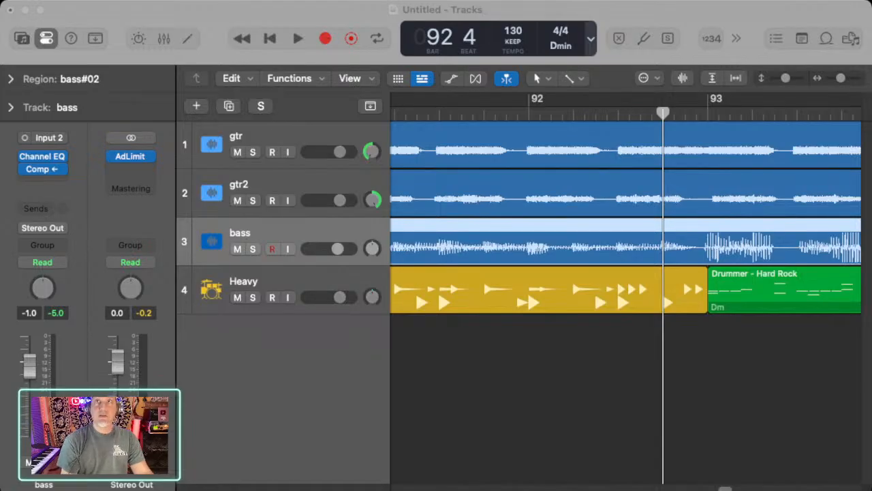
# Fit the whole arrangement into view in the Tracks area.
pyautogui.press('z')
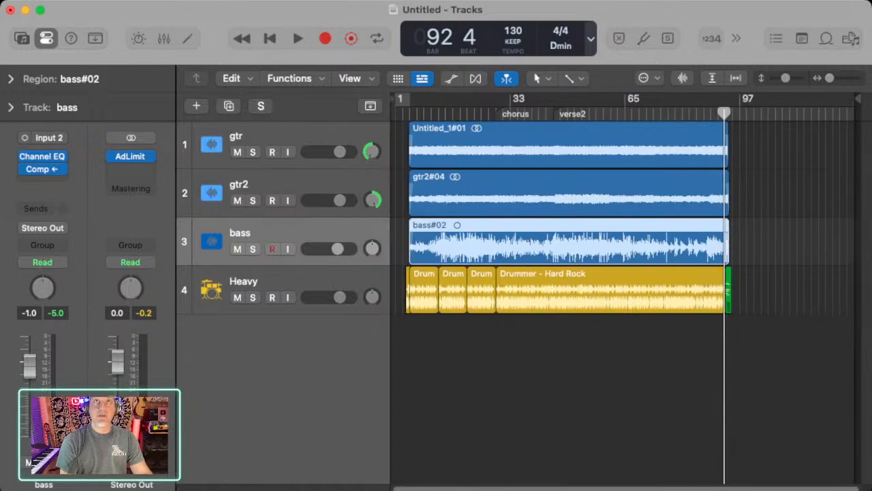
# Play the song from the start and lower the Snare channel's Bus 7 reverb send.
pyautogui.press('Return')
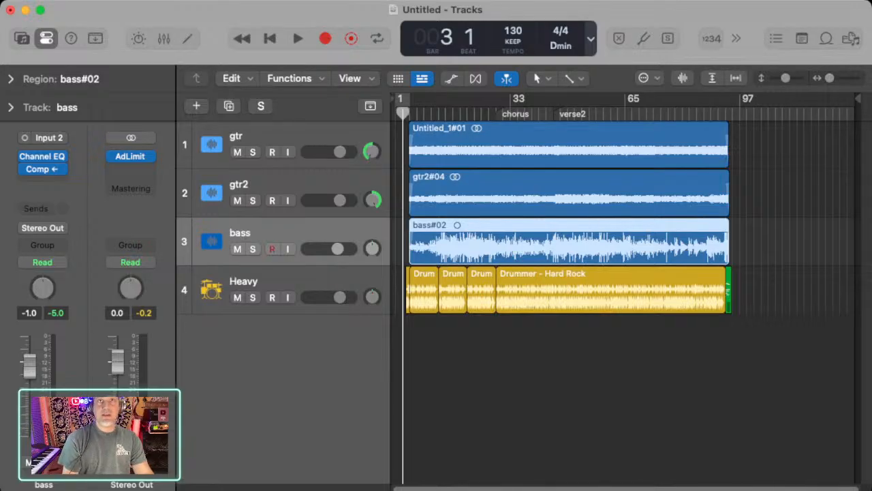
pyautogui.hscroll(-1, 565, 287)
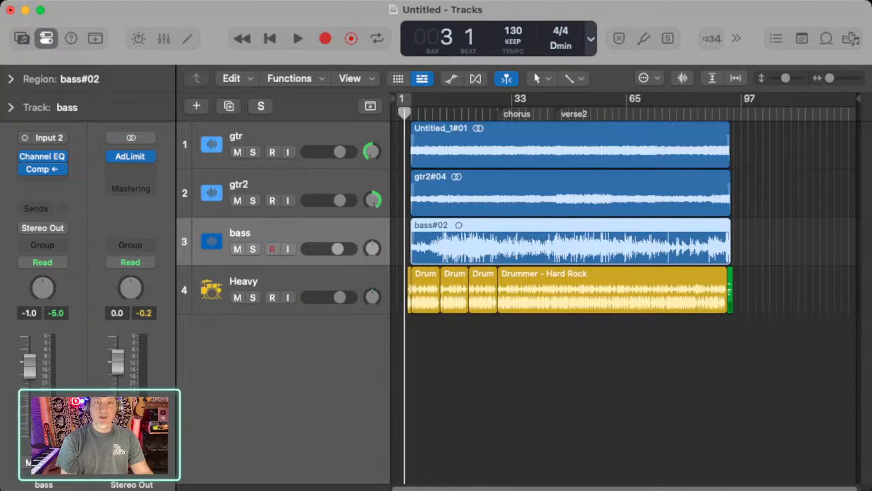
pyautogui.press('space')
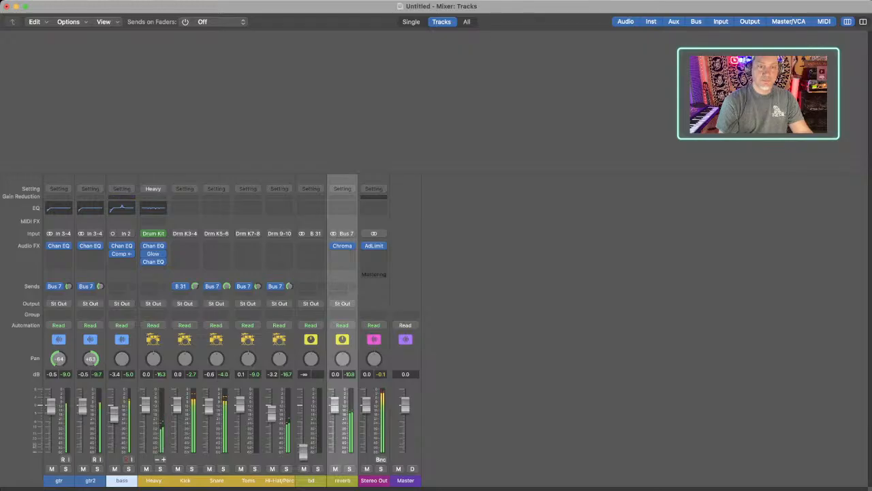
pyautogui.moveTo(226, 286); pyautogui.dragTo(226, 295)
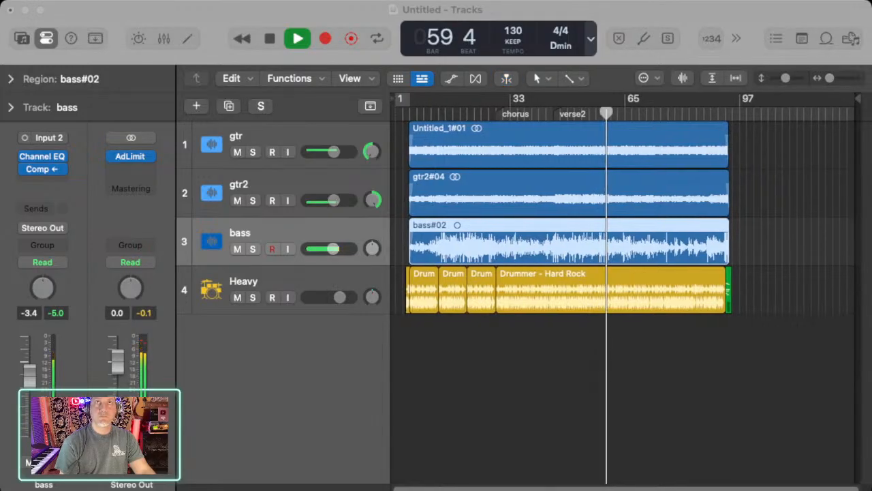
# Show the global tracks during playback and stop the song just after the last regions end.
pyautogui.press('g')
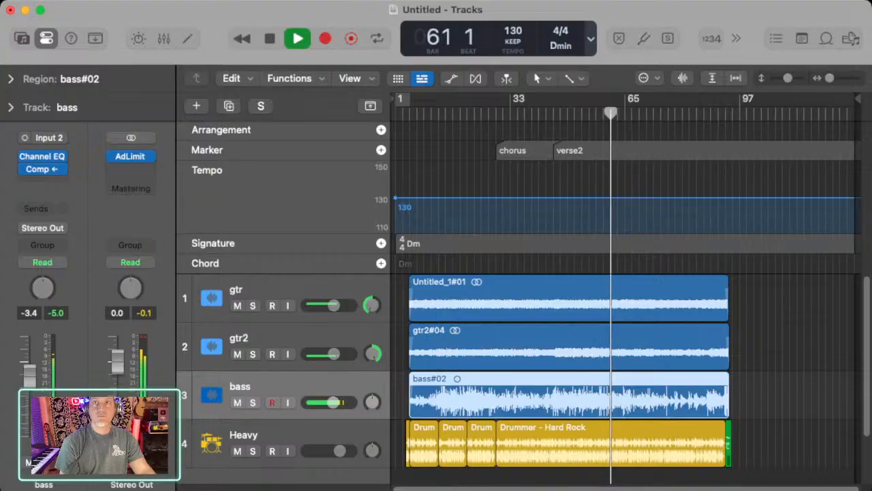
pyautogui.press('super+Right')
pyautogui.press('super+Right')
pyautogui.press('super+Right')
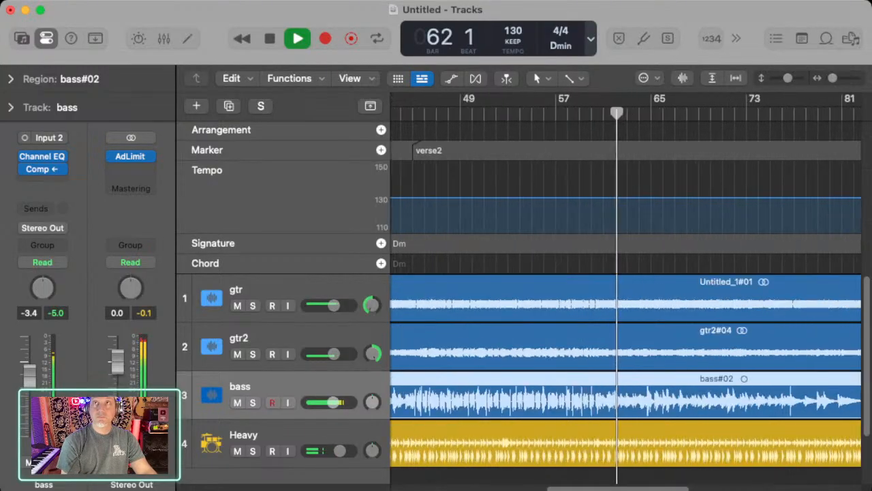
pyautogui.press('super+Right')
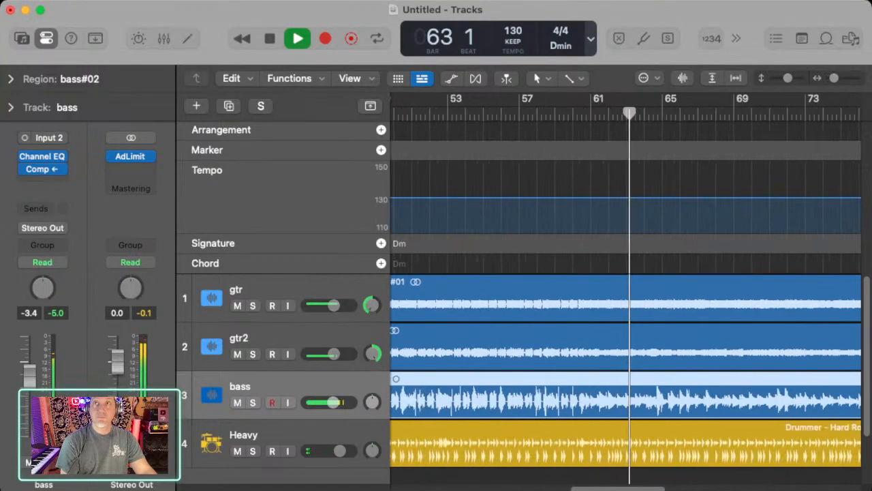
pyautogui.press('super+Right')
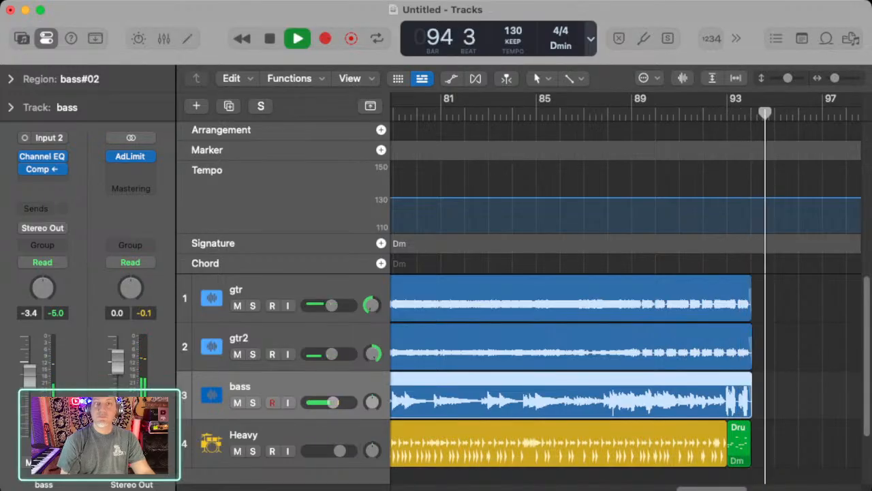
pyautogui.press('space')
# Add a B♭ chord at bar 5 in the Chord track, where the guitars and bass come in.
pyautogui.hscroll(-10, 625, 293)
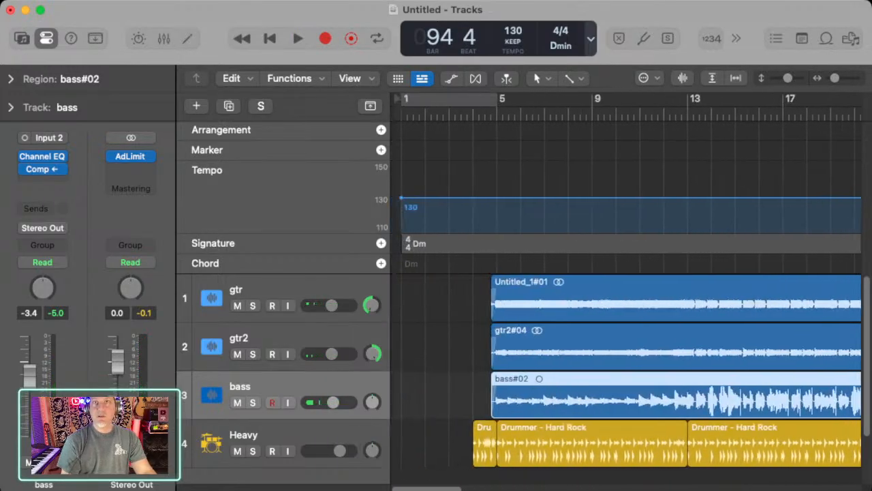
pyautogui.click(492, 114)
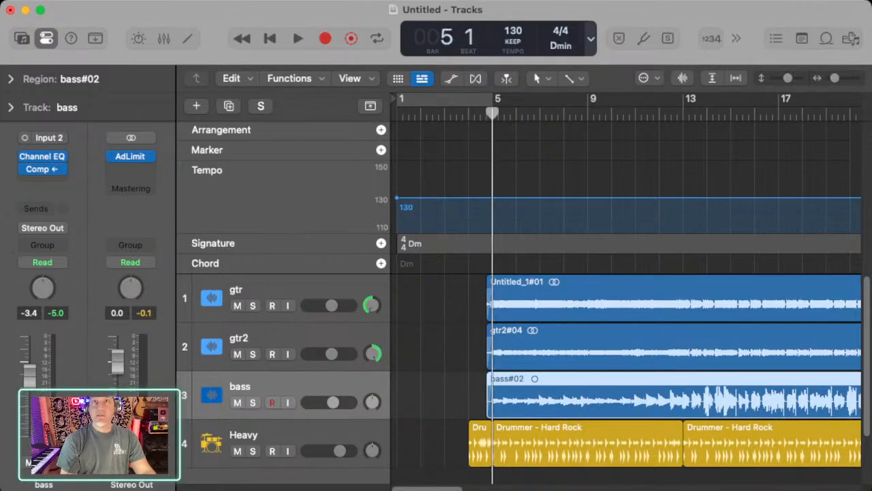
pyautogui.press('super+Right')
pyautogui.press('super+Right')
pyautogui.press('super+Right')
pyautogui.press('super+Right')
pyautogui.press('super+Right')
pyautogui.press('super+Right')
pyautogui.press('super+Right')
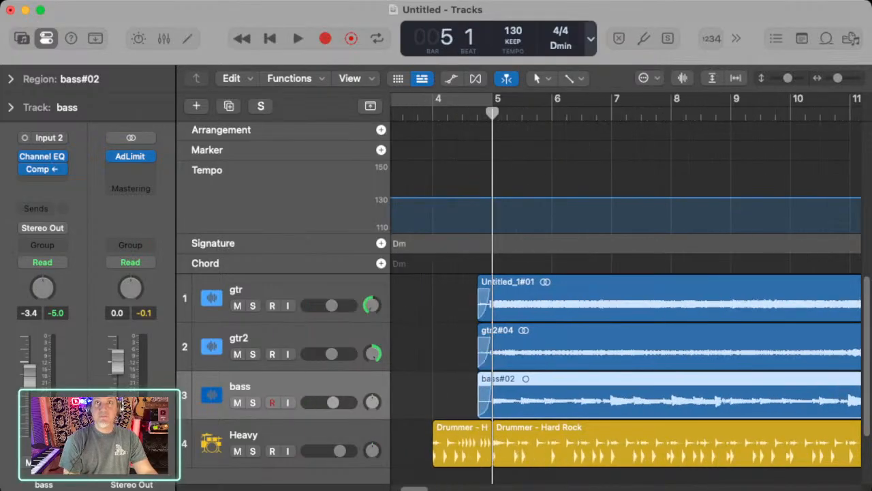
pyautogui.hscroll(-1, 625, 293)
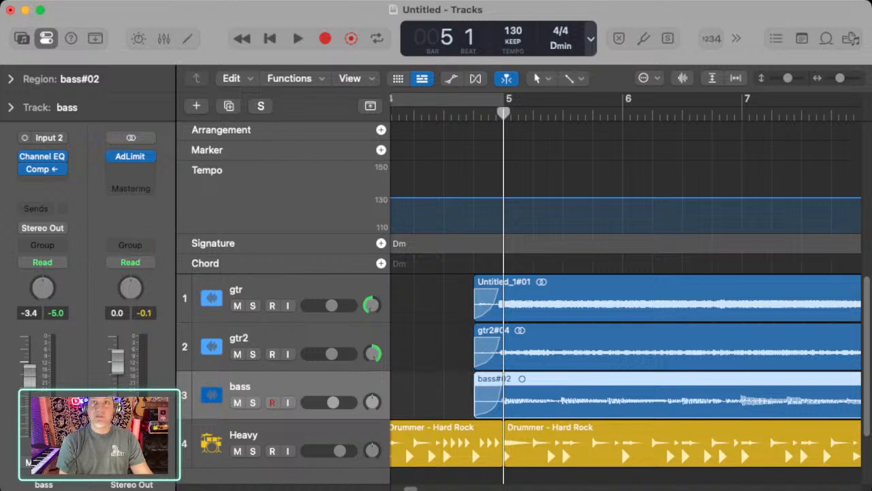
pyautogui.hscroll(1, 626, 293)
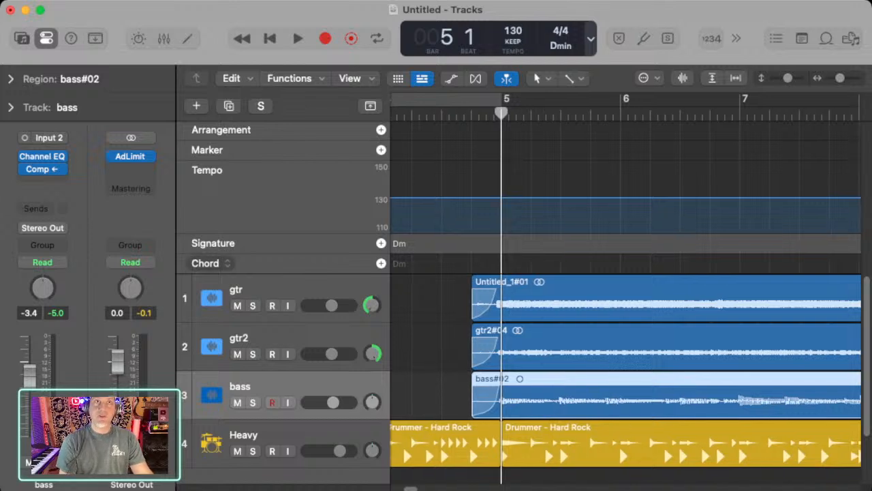
pyautogui.hscroll(-1, 626, 293)
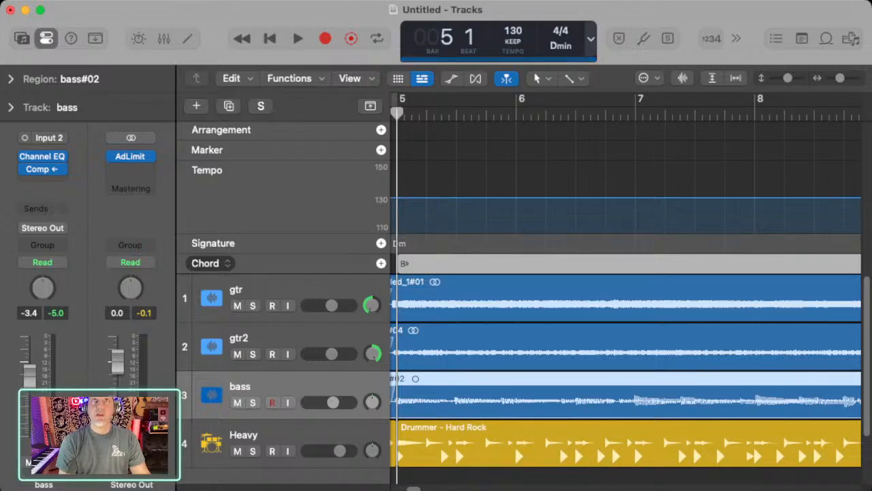
# Play from bar 5 to find the next chord change and add an F chord at bar 7.
pyautogui.press('space')
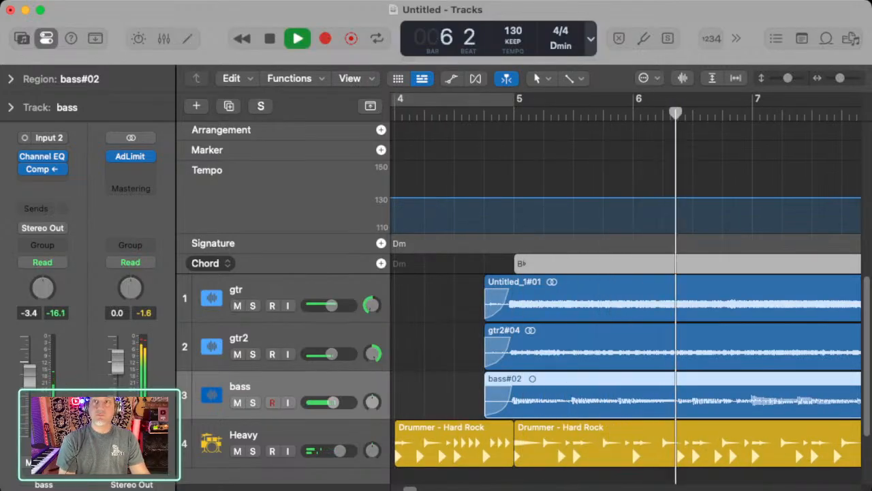
pyautogui.press('space')
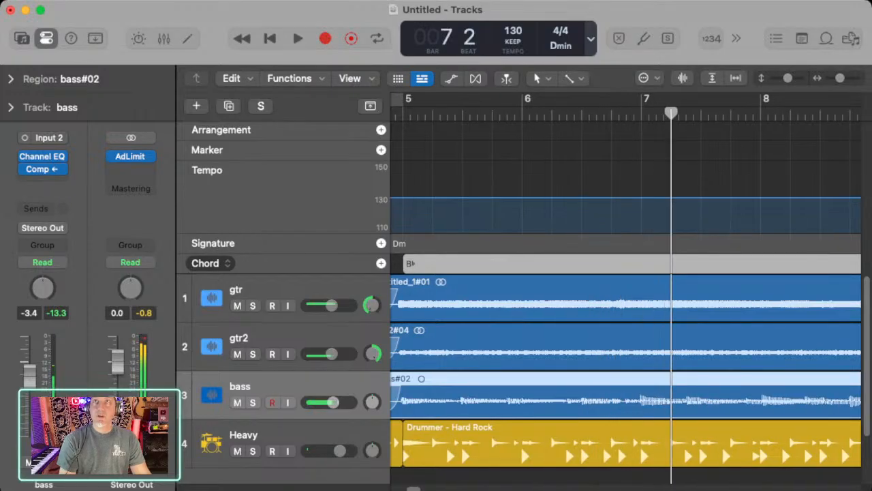
pyautogui.press(',')
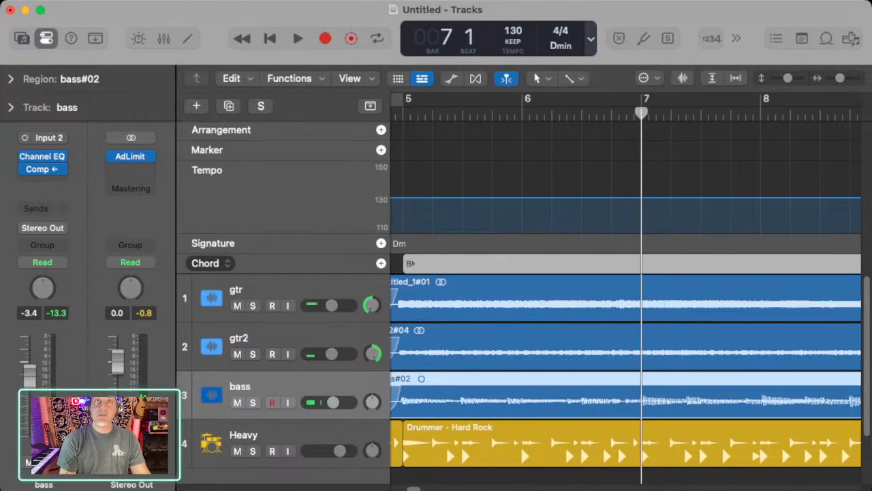
pyautogui.press('r')
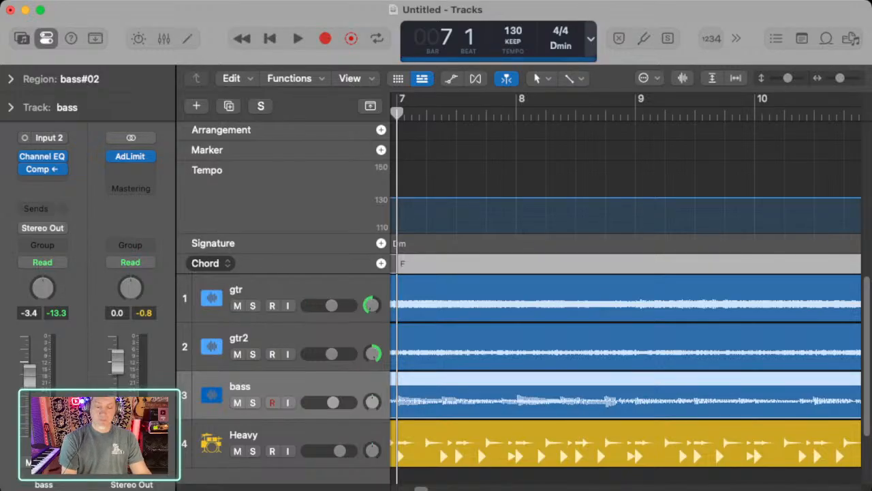
# Play the song from bar 7 to bar 9 to check where the next chord change falls.
pyautogui.press('space')
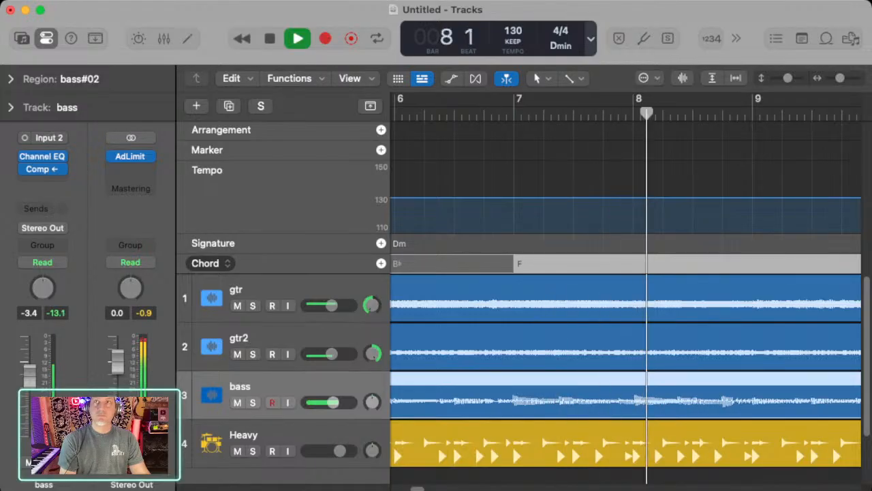
pyautogui.press('space')
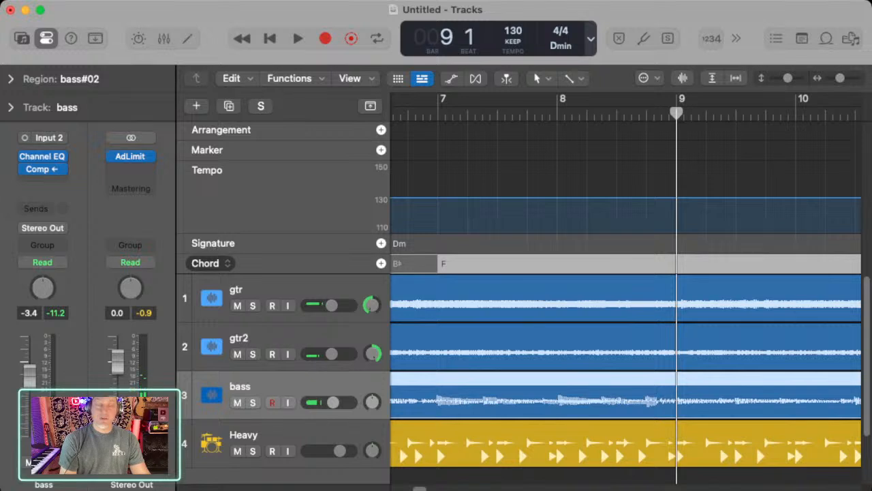
pyautogui.press('Return')
pyautogui.press('b')
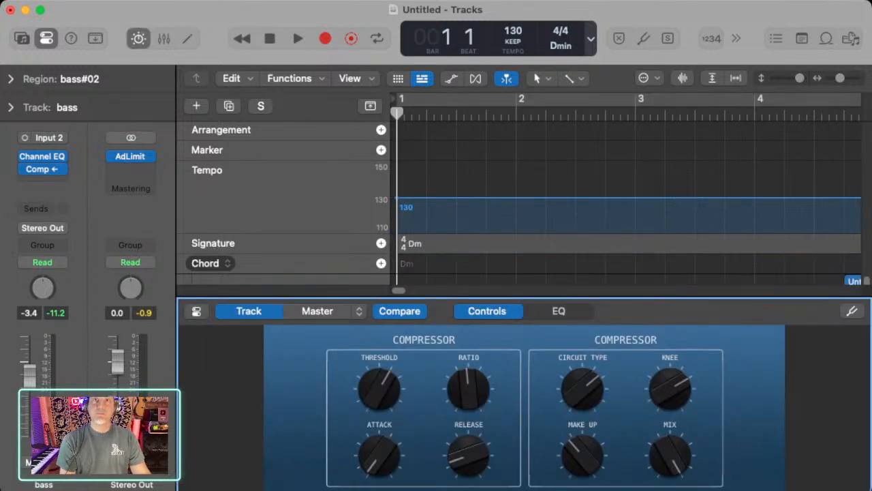
pyautogui.press('b')
# Place the playhead at bar 9 and add a B♭ chord there in the Chord track.
pyautogui.hscroll(10, 626, 307)
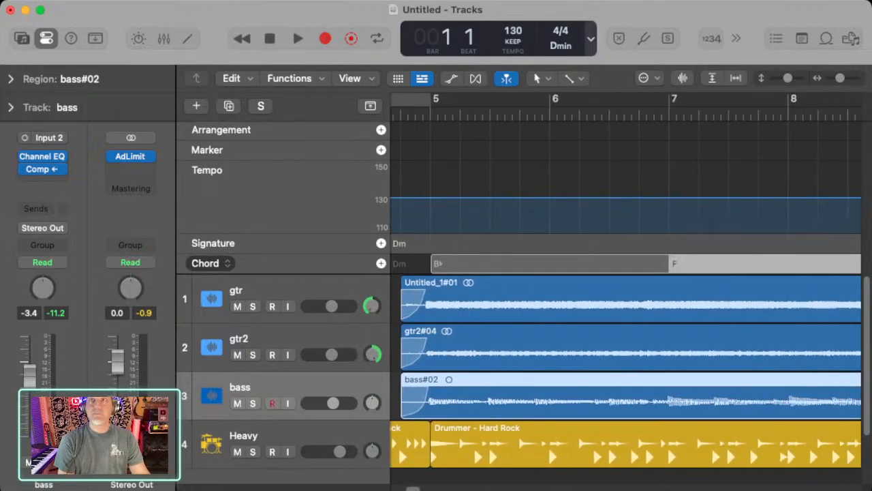
pyautogui.scroll(-3, 626, 307)
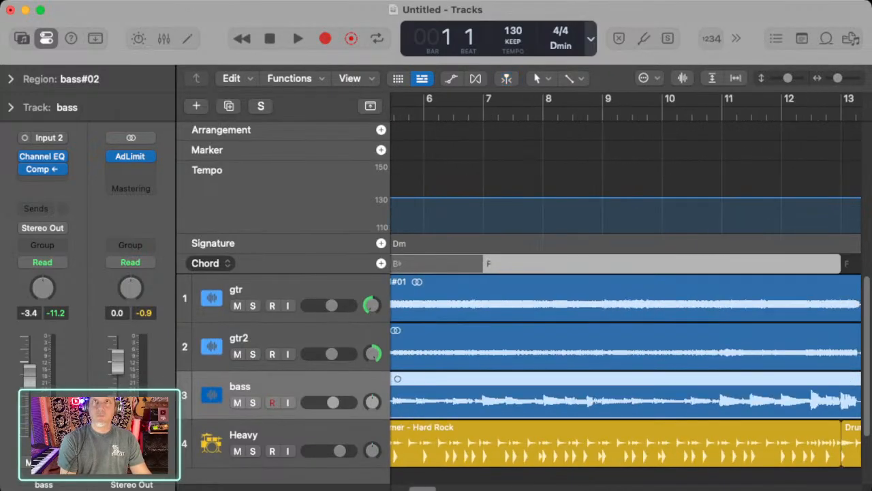
pyautogui.hscroll(-3, 626, 306)
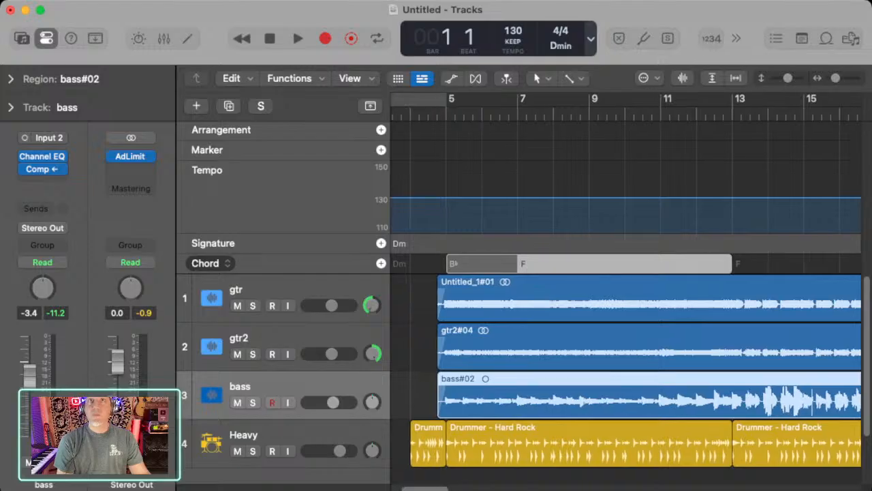
pyautogui.hscroll(1, 626, 306)
pyautogui.moveTo(570, 113); pyautogui.dragTo(561, 114)
pyautogui.scroll(-1, 626, 372)
pyautogui.press('space')
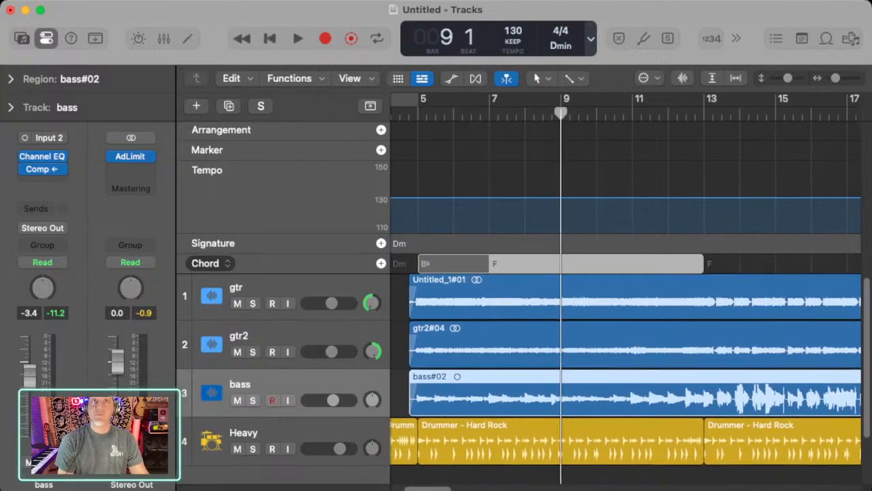
pyautogui.press('super+v')
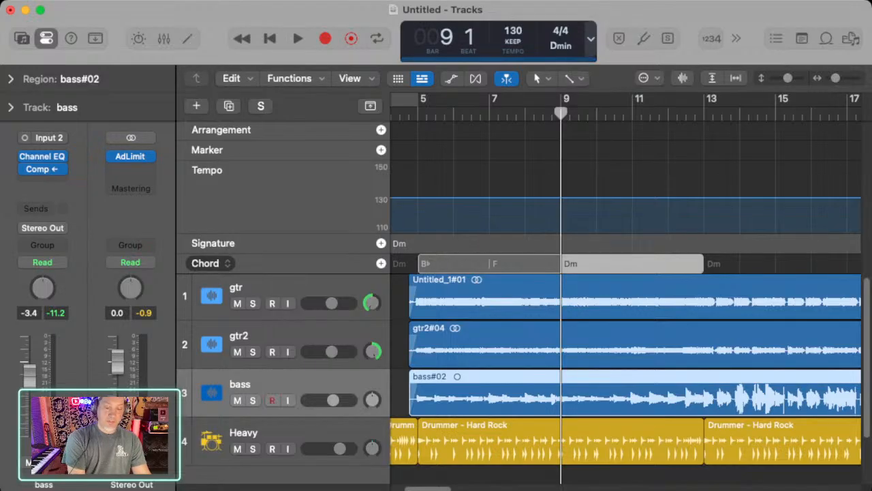
pyautogui.hscroll(-3, 625, 307)
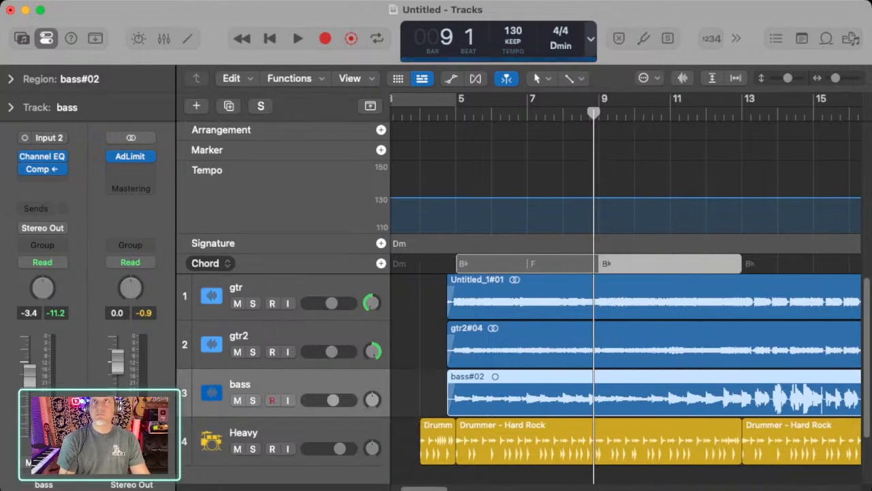
# Add an F chord at bar 11 and a Dm chord at bar 13 in the Chord track.
pyautogui.press('.')
pyautogui.press('.')
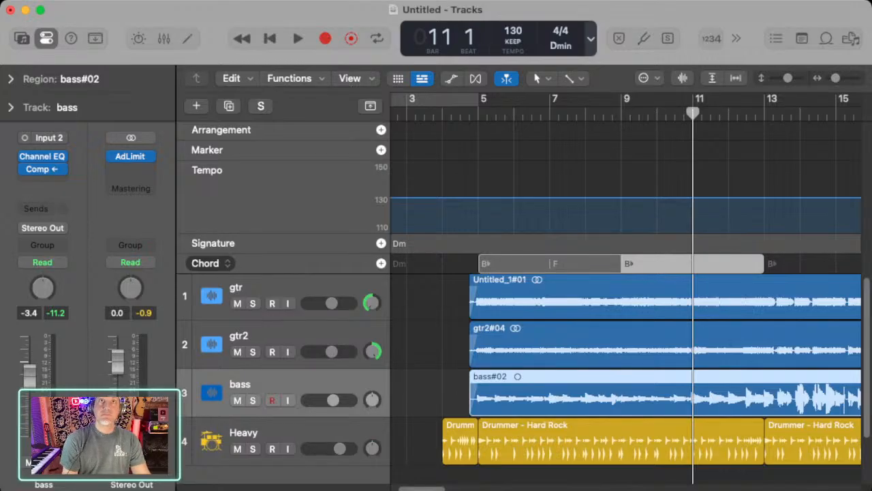
pyautogui.press('super+v')
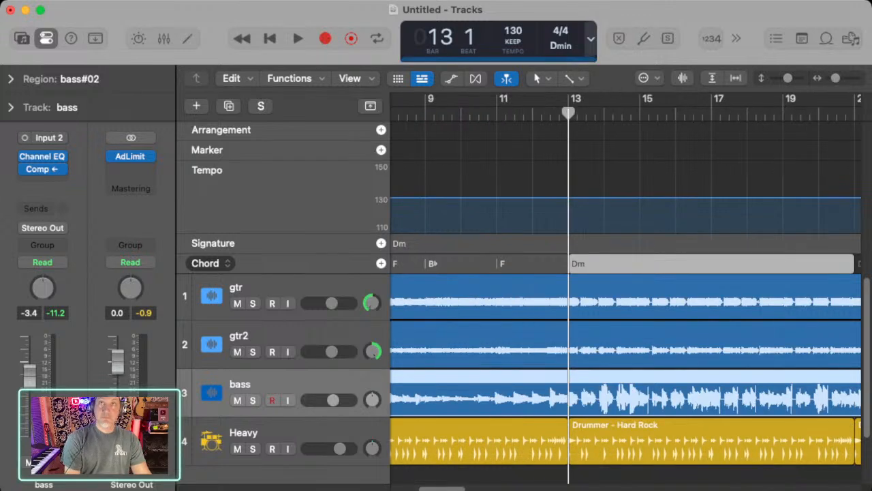
# Create a Vintage Upright keyboard player track below gtr with a Broken Chords region at bar 13.
pyautogui.hscroll(-3, 626, 299)
pyautogui.click(626, 300)
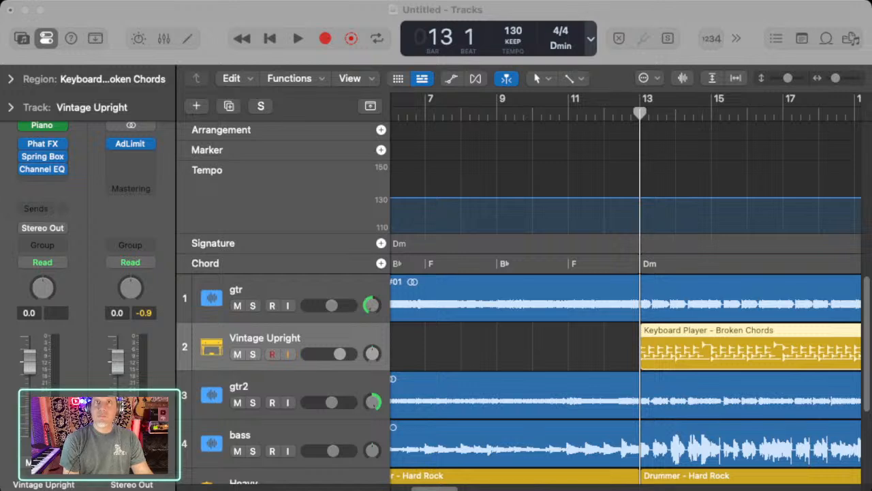
# Move the Broken Chords keyboard region to bar 5 and place a copy of it at bar 13.
pyautogui.hscroll(-3, 626, 293)
pyautogui.hscroll(2, 626, 293)
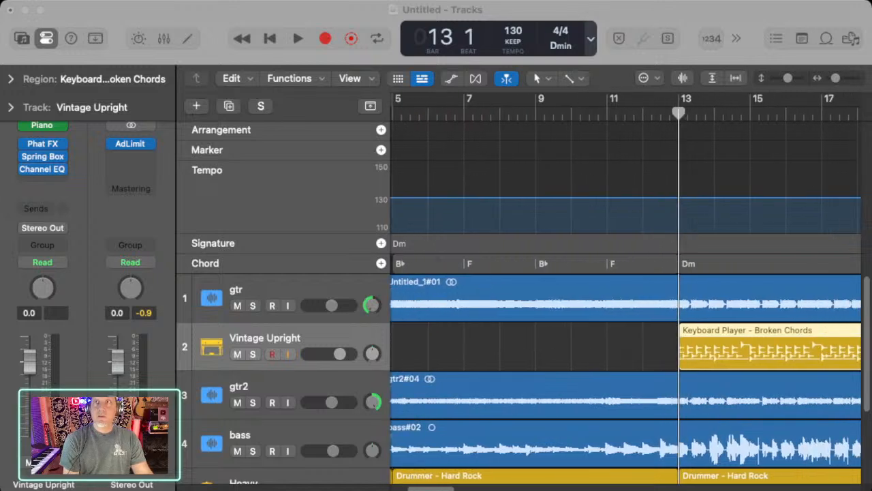
pyautogui.moveTo(746, 349); pyautogui.dragTo(461, 349)
pyautogui.hscroll(-2, 625, 293)
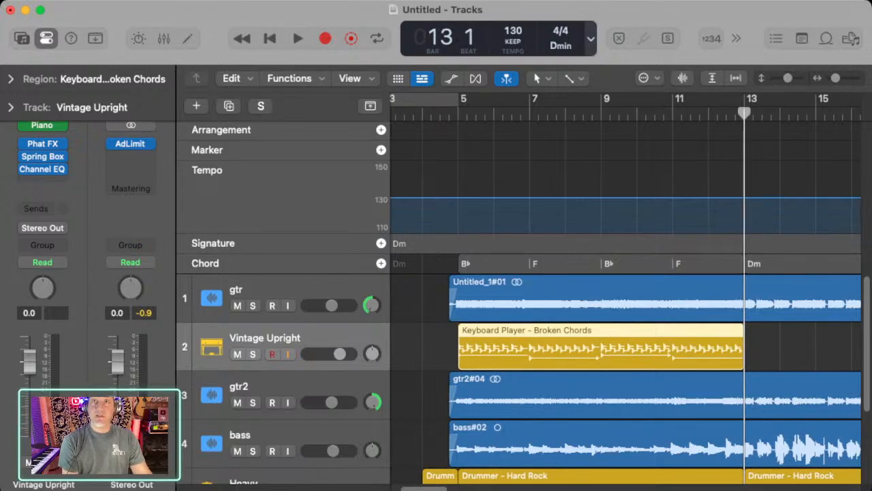
pyautogui.moveTo(511, 349); pyautogui.dragTo(797, 349)
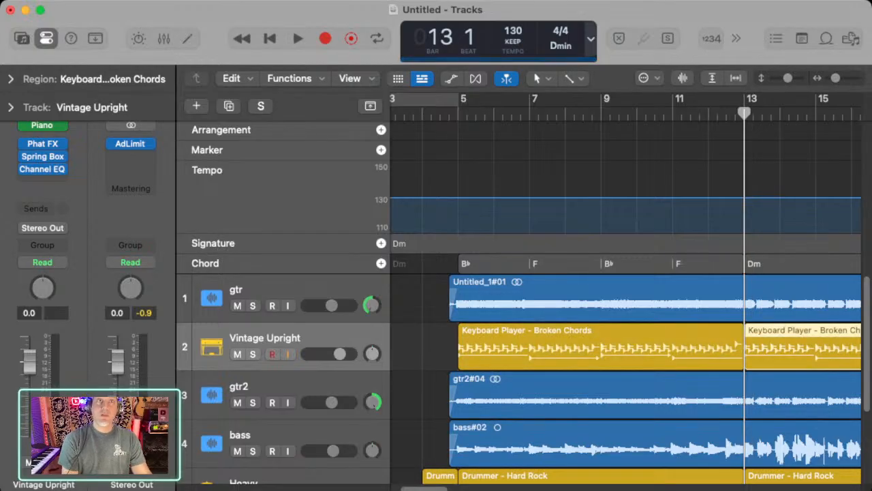
# Solo the Vintage Upright track and play it from just before bar 5.
pyautogui.moveTo(458, 115); pyautogui.dragTo(456, 114)
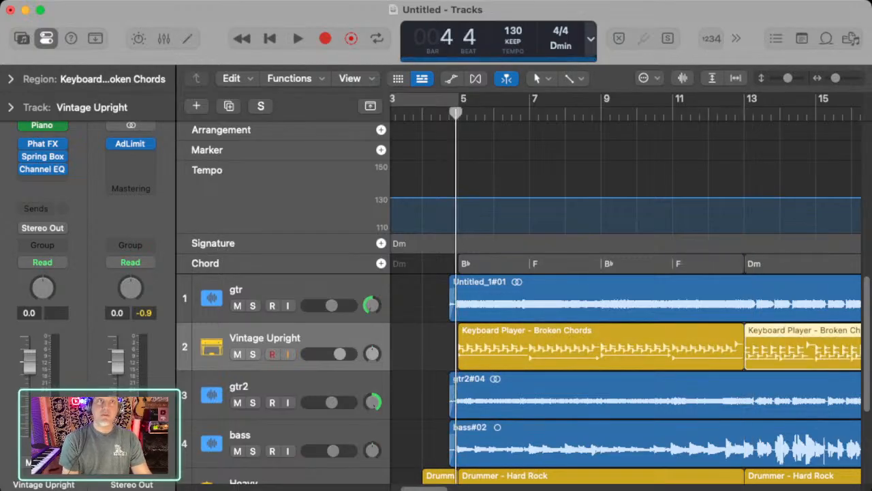
pyautogui.press('s')
pyautogui.press('space')
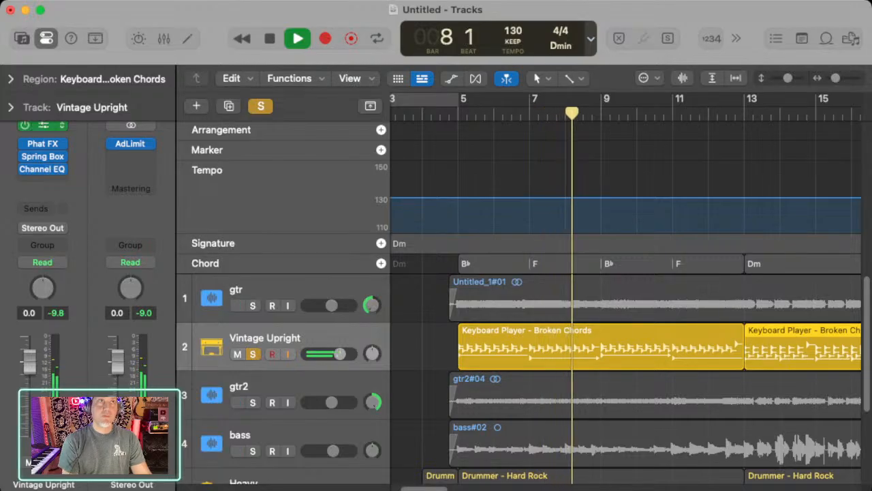
# Listen to the soloed Vintage Upright part in short stretches through bars 8 and 9.
pyautogui.press('space')
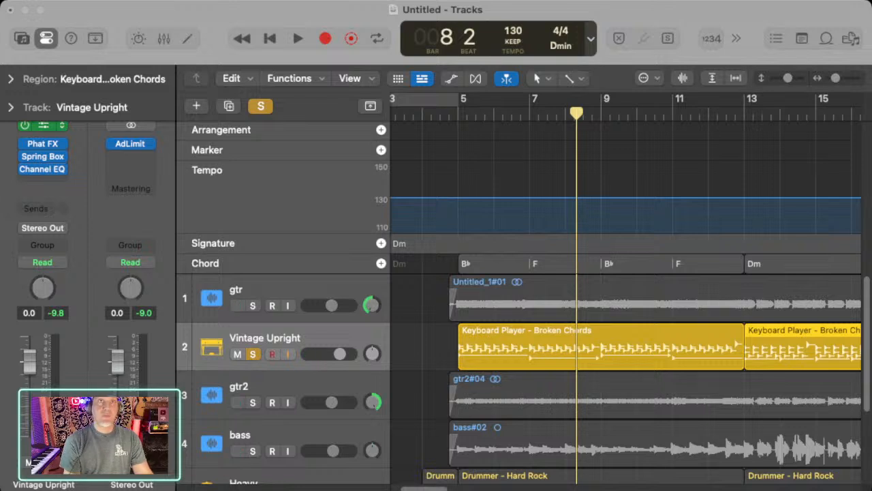
pyautogui.press('space')
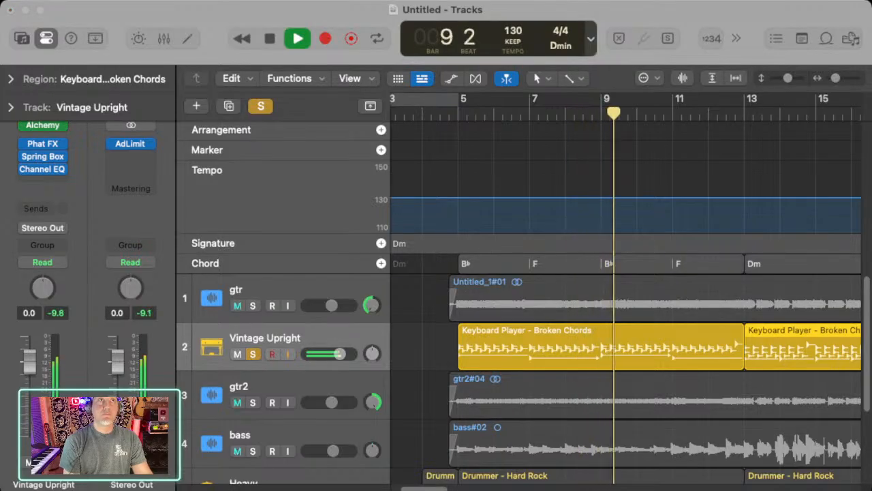
pyautogui.press('space')
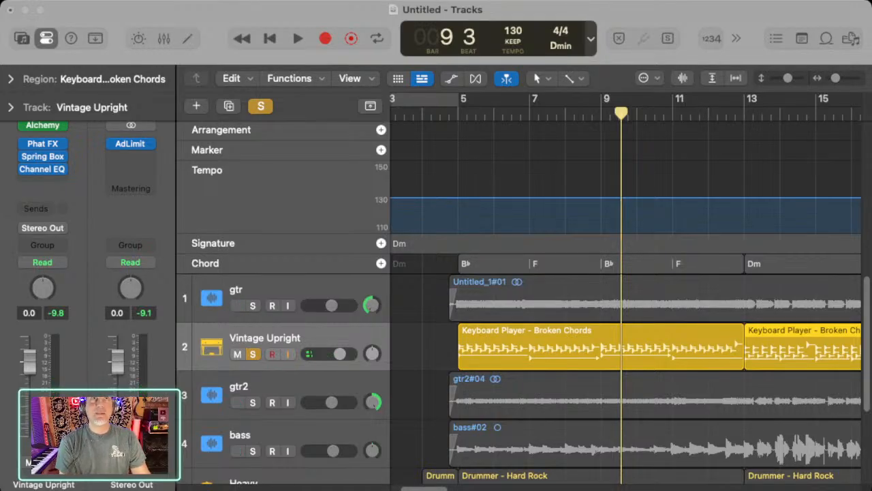
pyautogui.press('space')
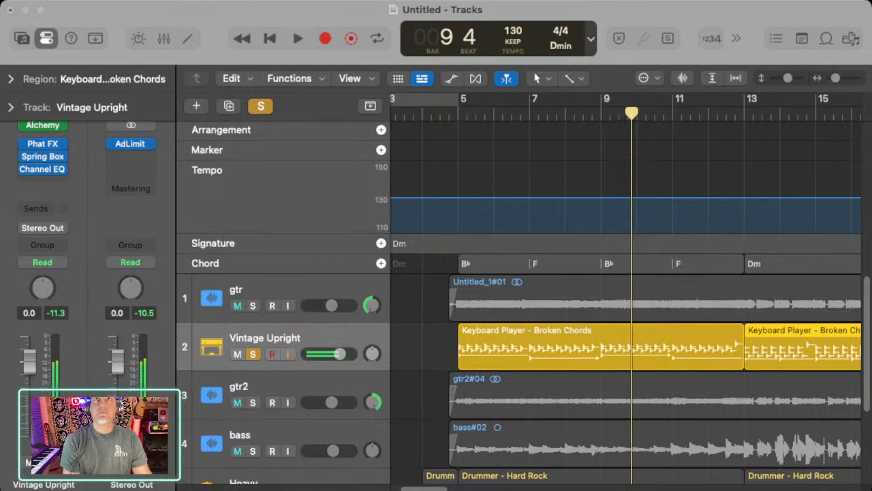
# Audition other patches on the soloed keyboard track during playback, settle on Soft Synth Bells and stop playback.
pyautogui.press(']')
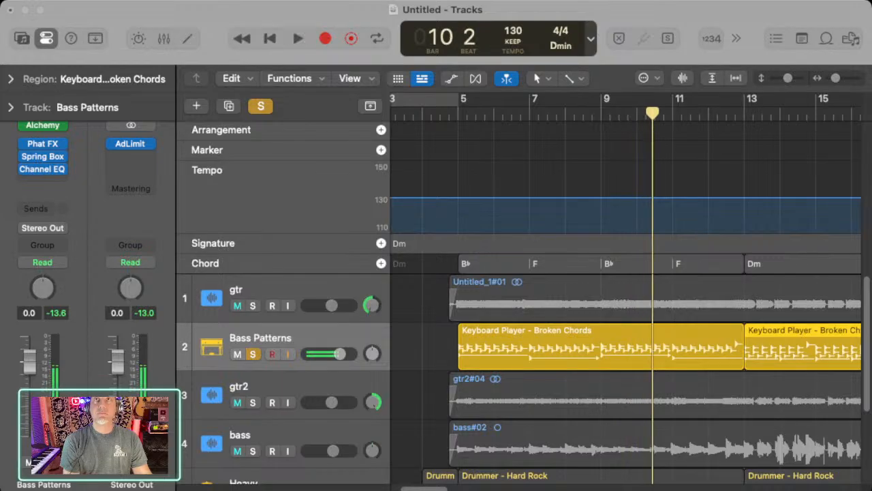
pyautogui.press(']')
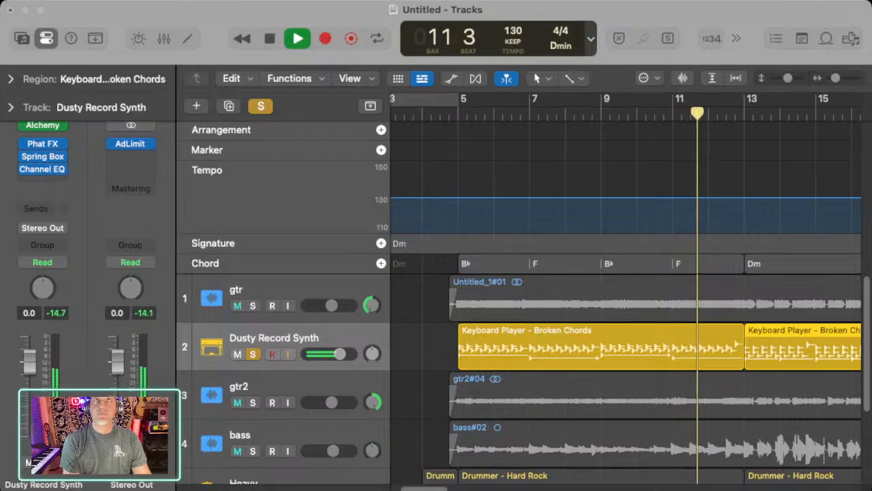
pyautogui.press('Down')
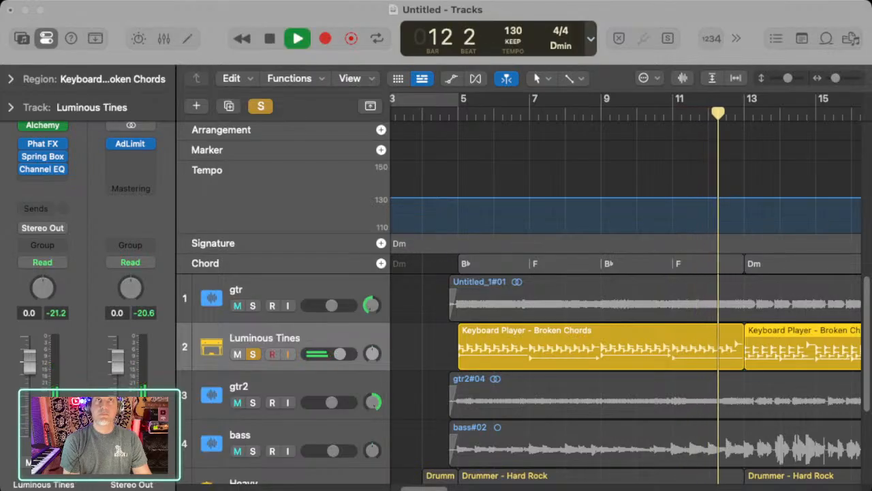
pyautogui.press('Down')
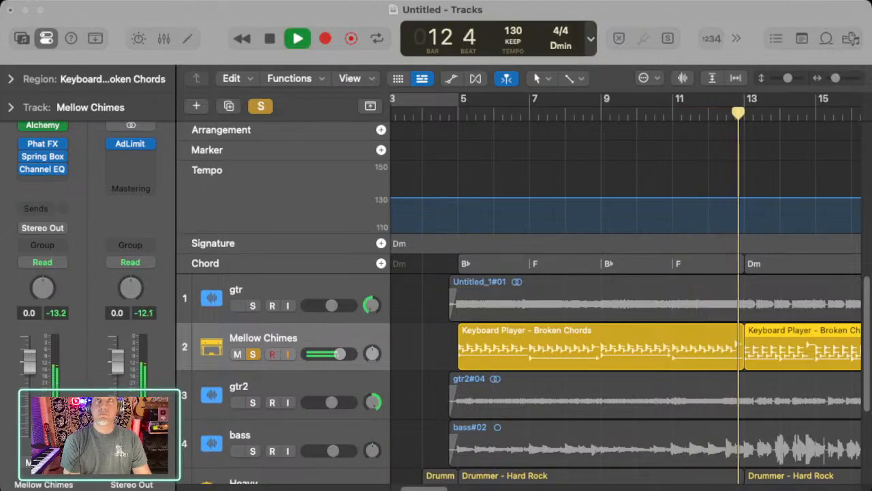
pyautogui.press('Down')
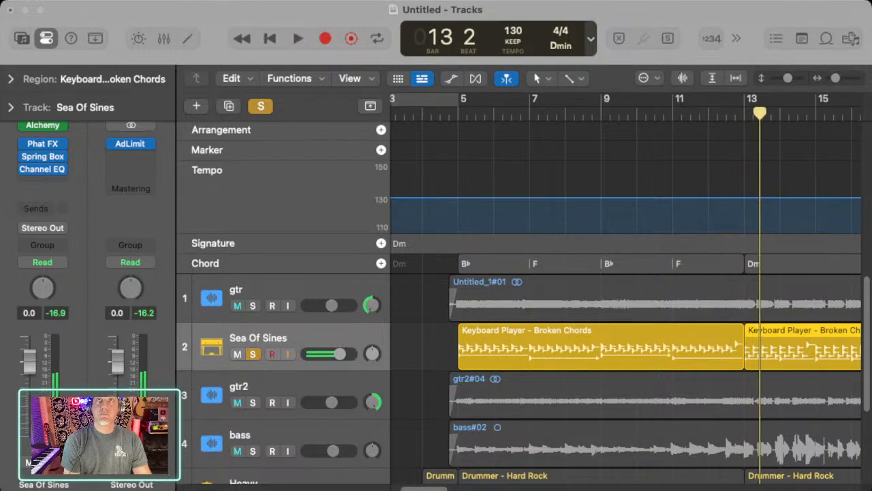
pyautogui.press('Down')
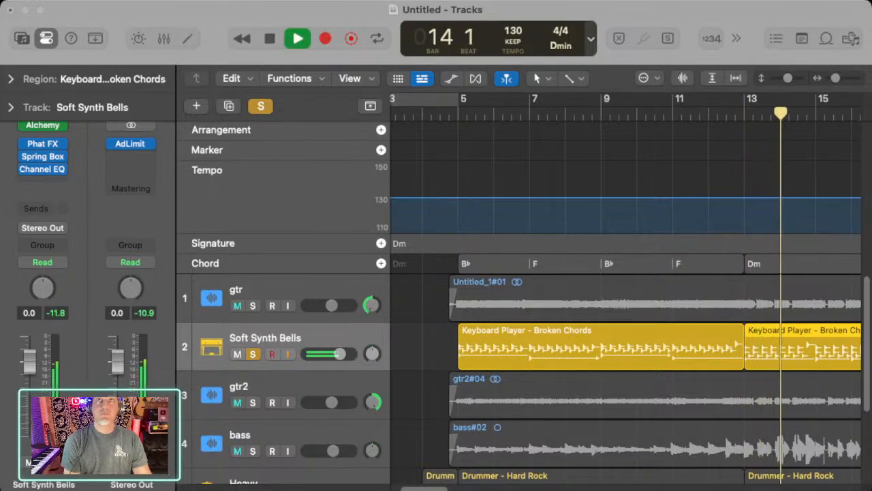
pyautogui.press('Down')
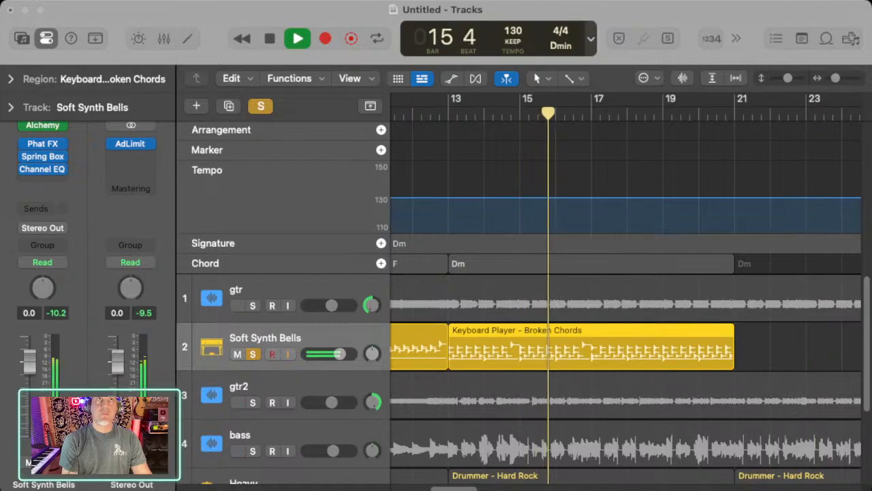
pyautogui.press('space')
# Play from bar 4 comparing the Soft Synth Bells track soloed and in the mix, lower its volume to -2.5 dB, and leave it unsoloed.
pyautogui.hscroll(-10, 625, 292)
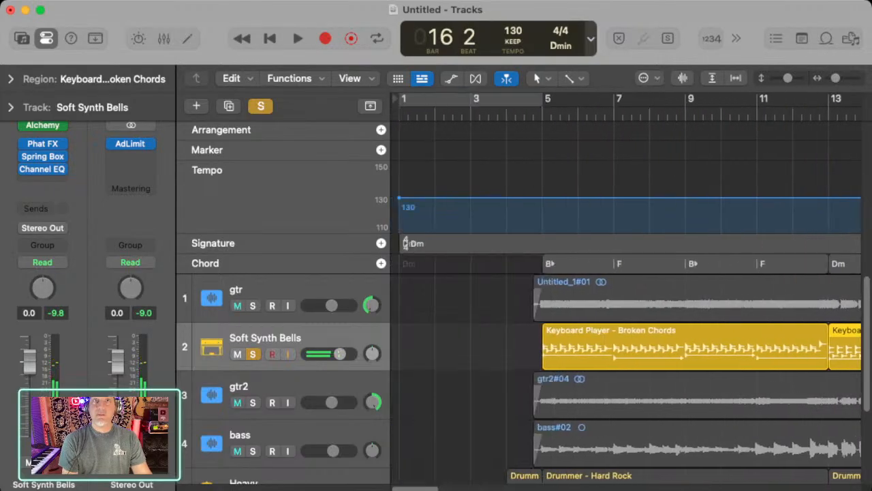
pyautogui.click(505, 115)
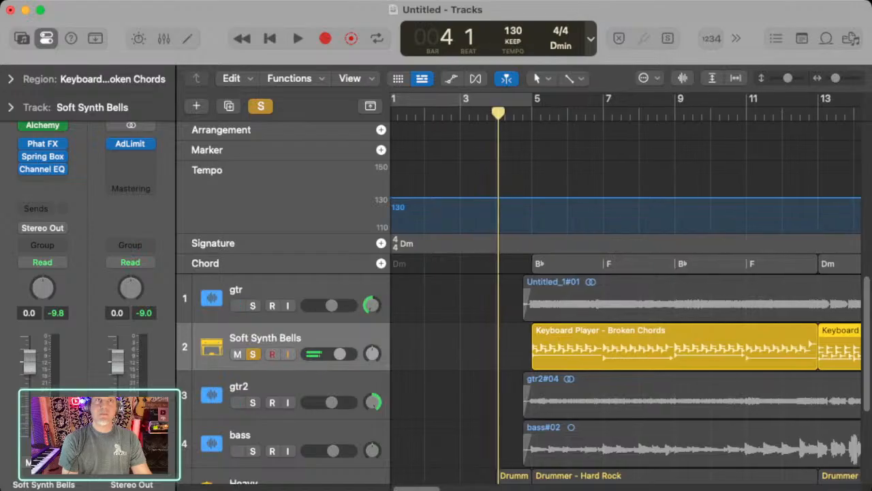
pyautogui.press('s')
pyautogui.press('space')
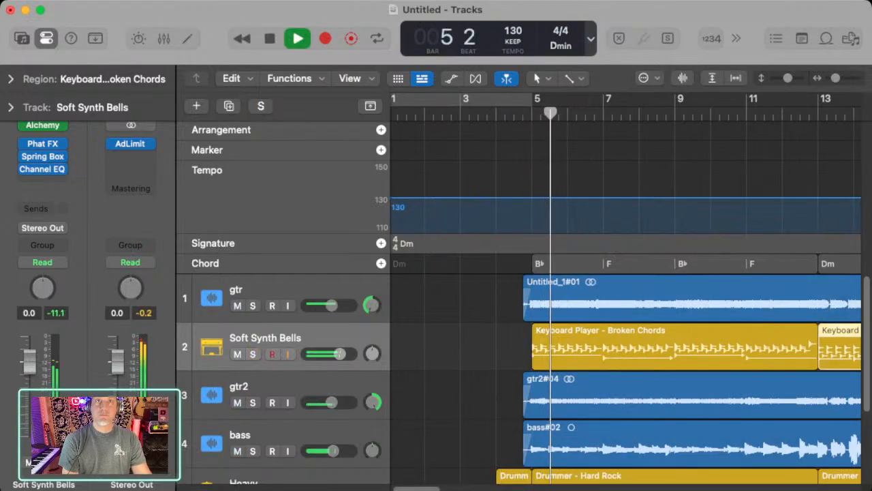
pyautogui.press('s')
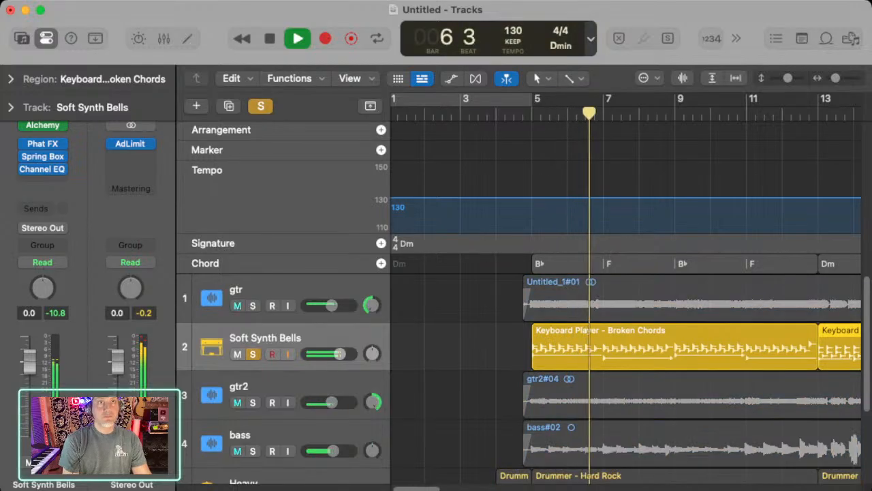
pyautogui.press('s')
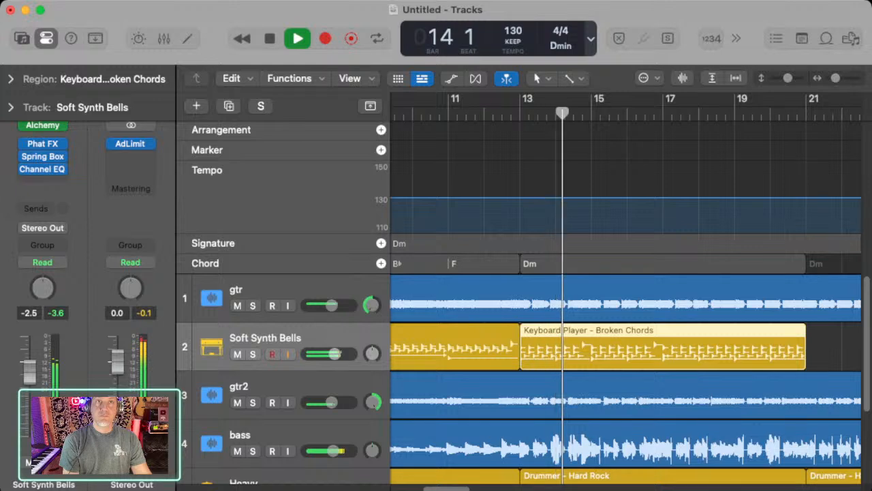
pyautogui.press('space')
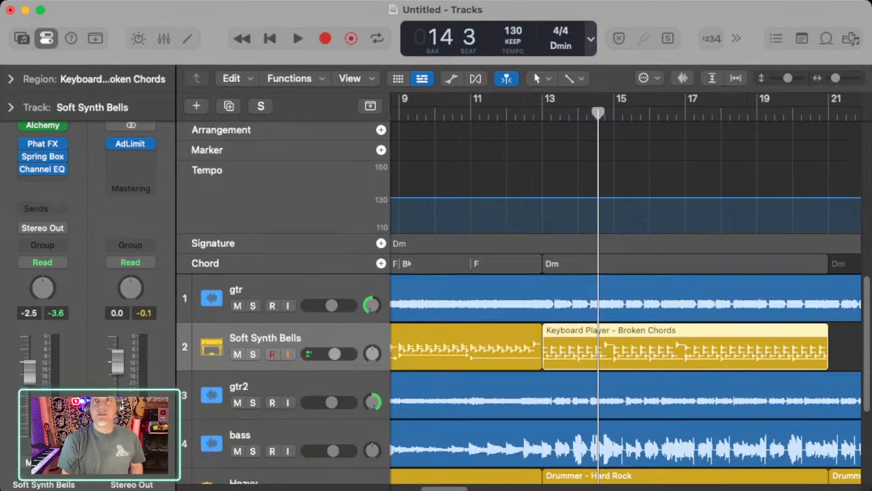
# Open the bar 13 keyboard region in the Session Player editor and audition the Power Ballad and Sweet Memories presets with the song.
pyautogui.press('e')
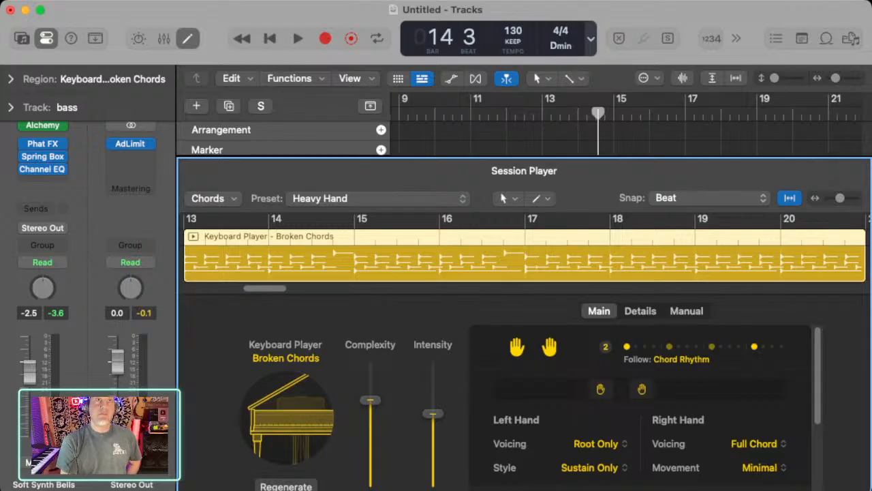
pyautogui.press('Up')
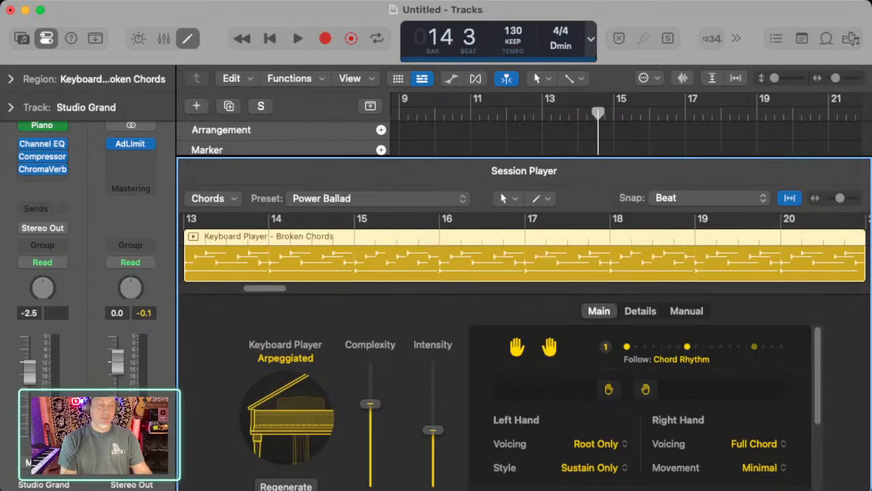
pyautogui.press('space')
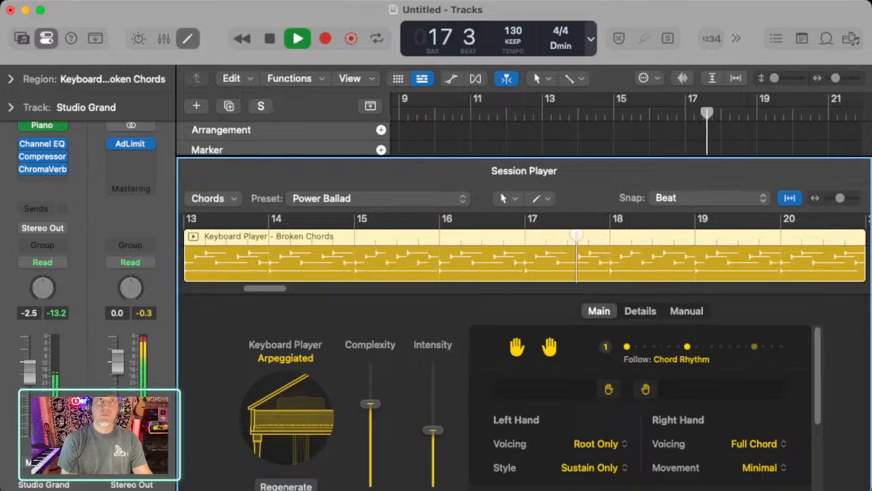
pyautogui.press('space')
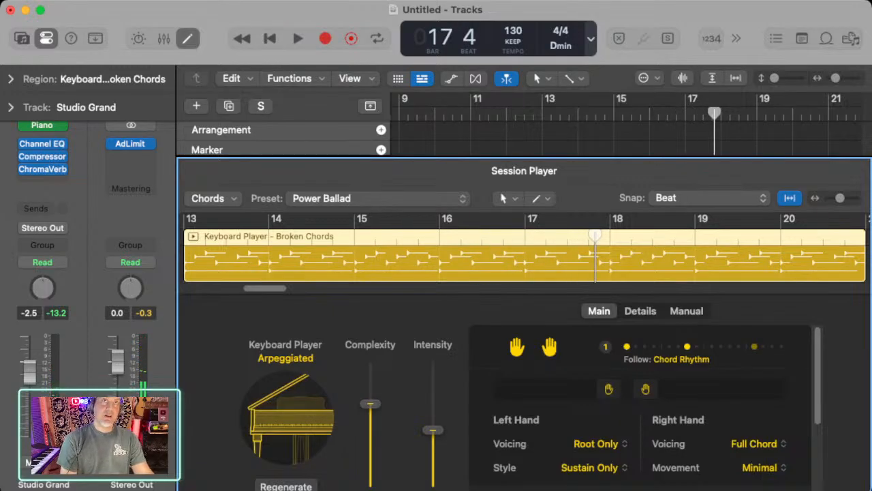
pyautogui.press('space')
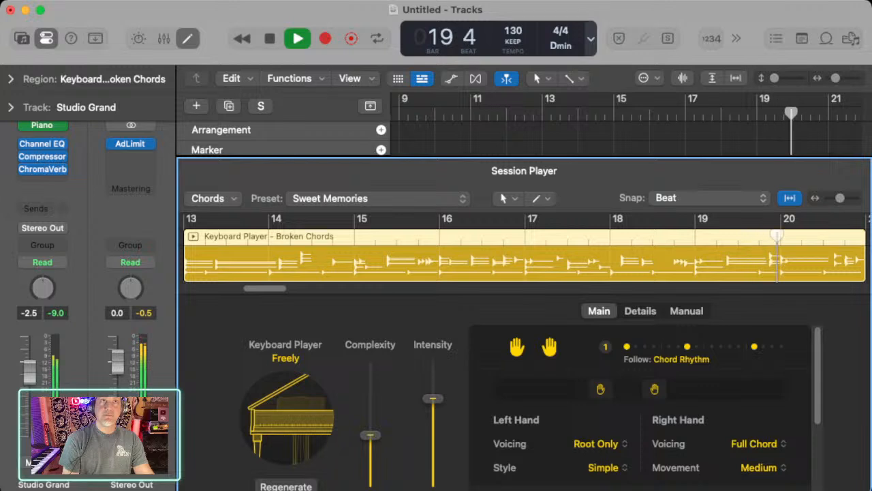
pyautogui.press('space')
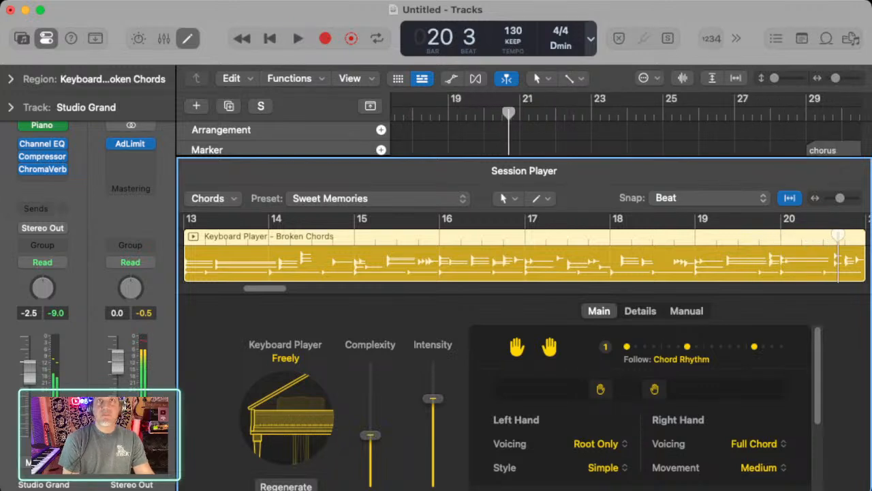
# Switch the bar 13 keyboard region to the Simply Said preset, play it from bar 13 with the mix, and close the editor.
pyautogui.hscroll(-10, 525, 255)
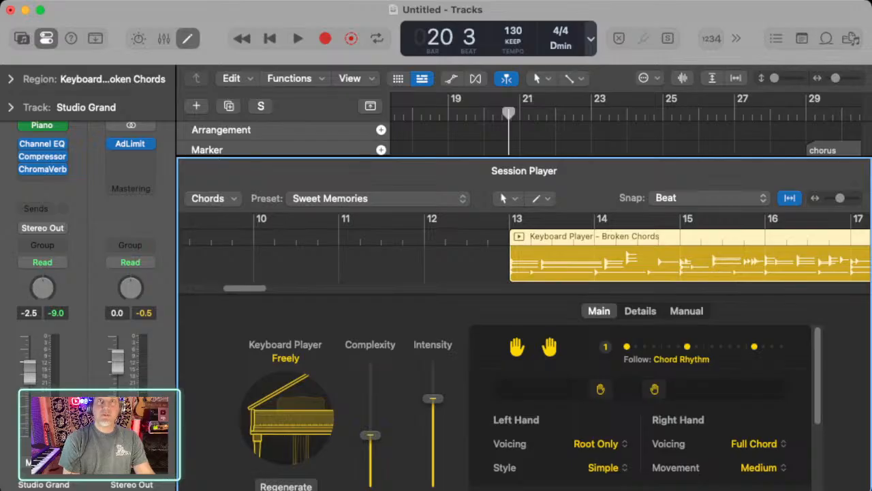
pyautogui.click(509, 240)
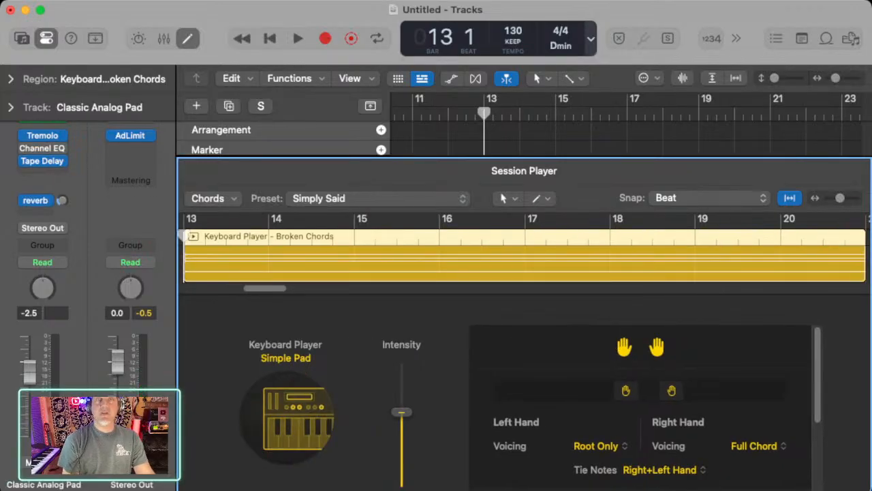
pyautogui.hscroll(-6, 524, 252)
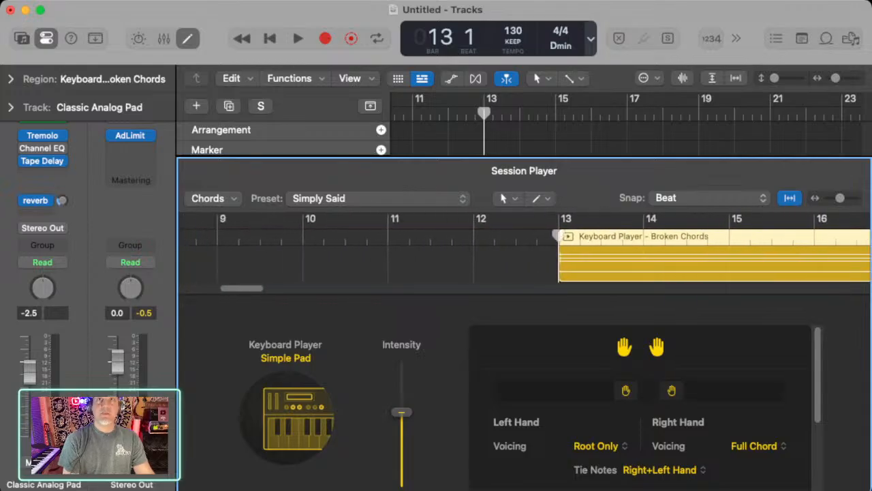
pyautogui.press('space')
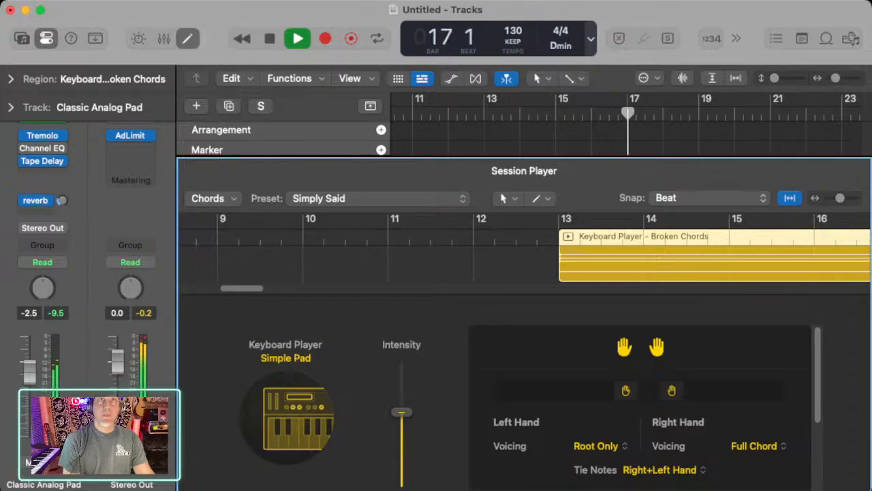
pyautogui.press('e')
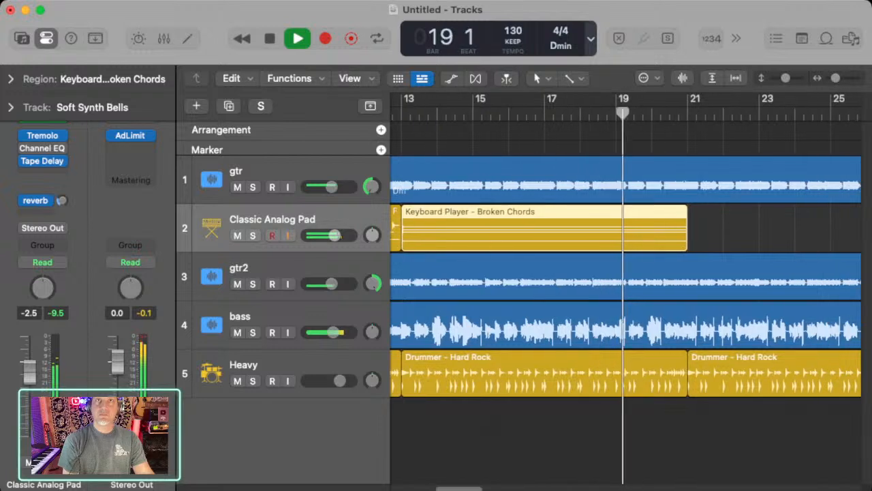
pyautogui.press('space')
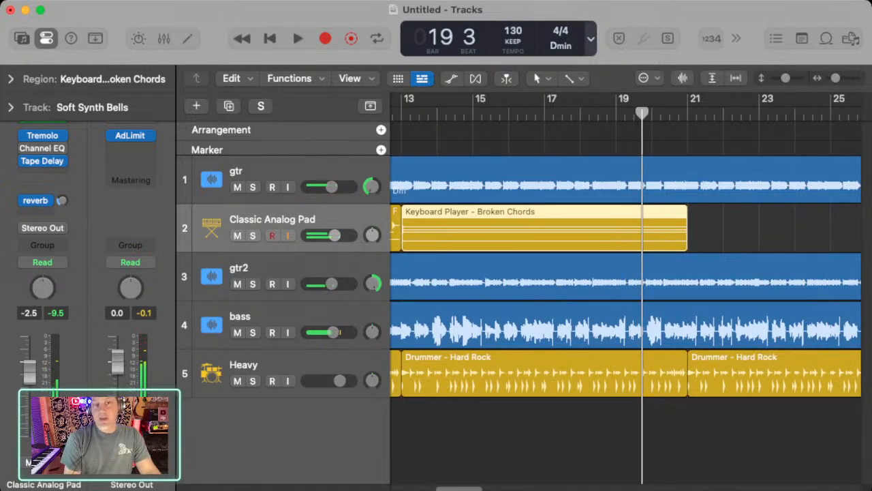